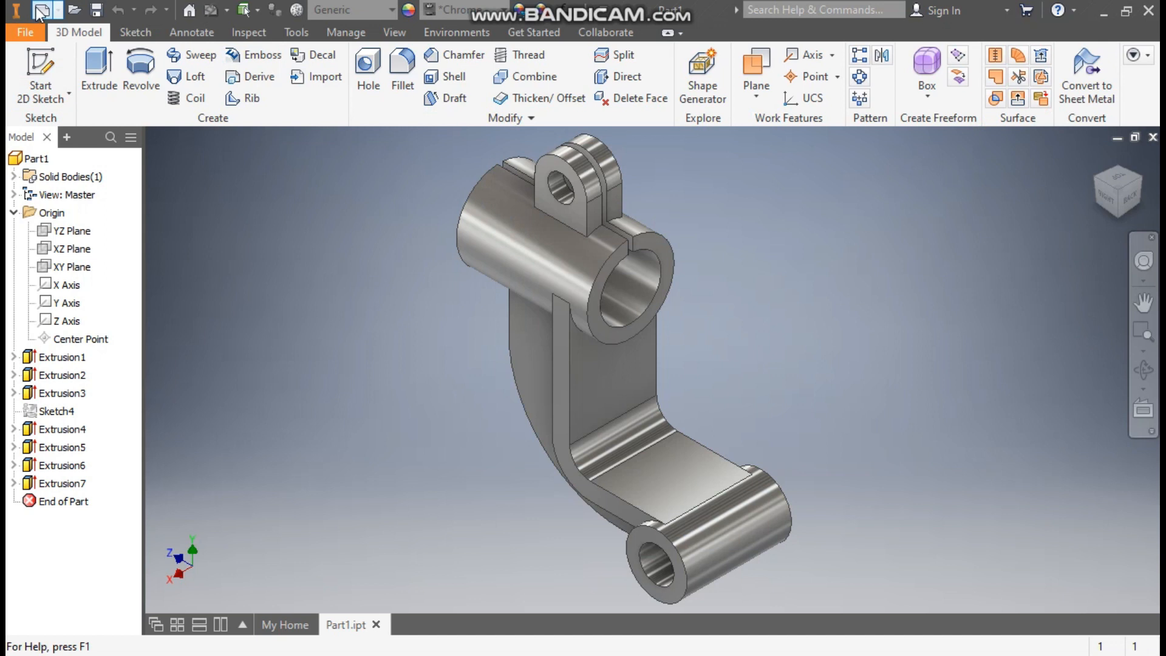
Create a new part file from the metric Standard (mm).ipt template
click(41, 10)
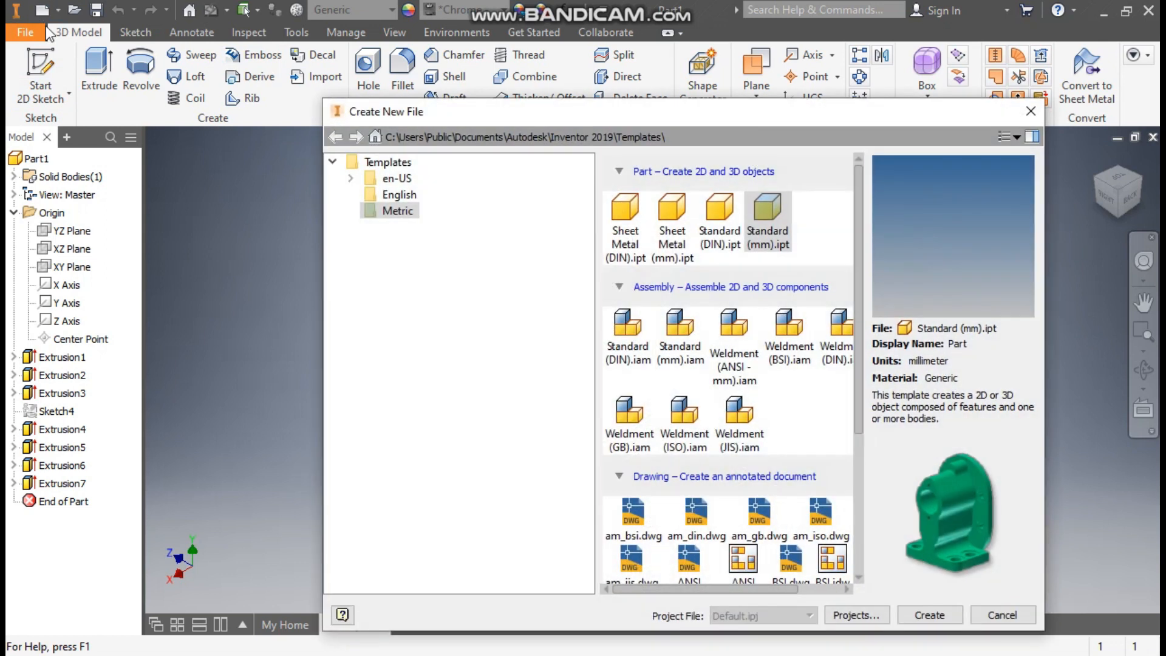
click(762, 215)
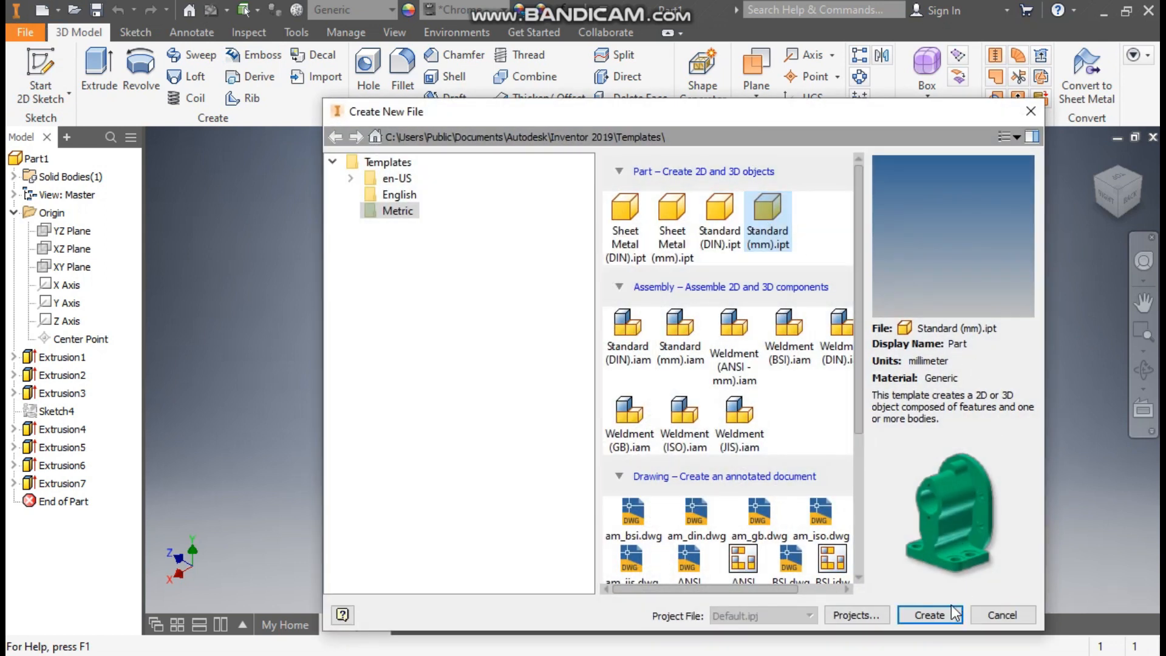
click(929, 615)
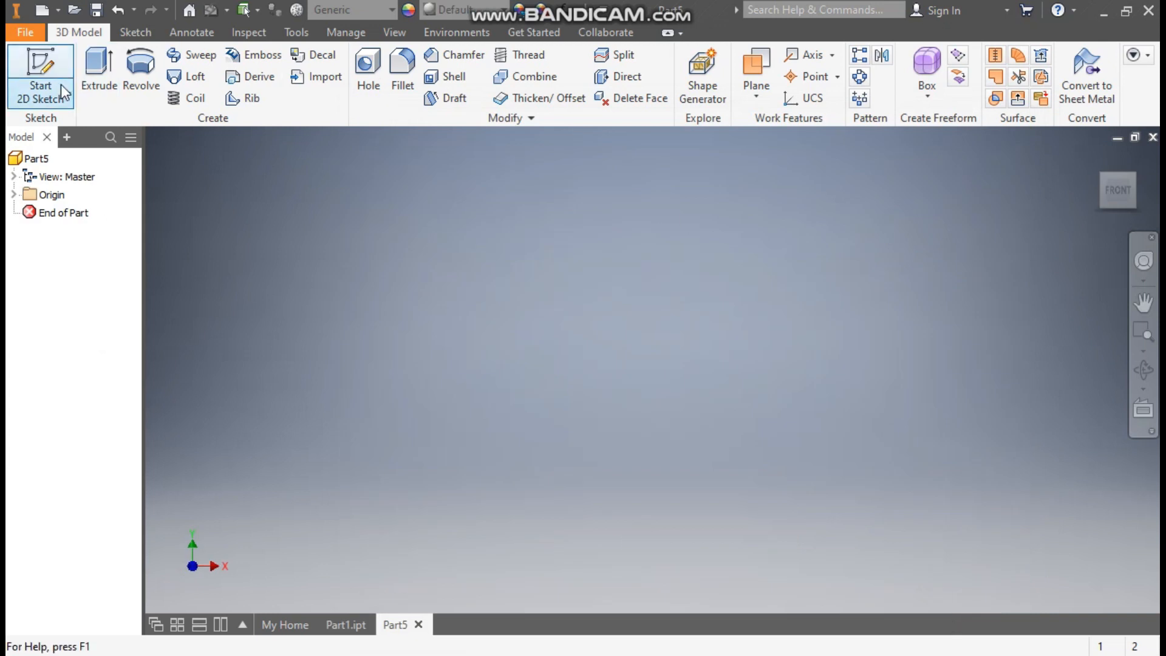
Sketch a 50 mm diameter circle centred on the origin on the XY plane and finish the sketch
click(56, 78)
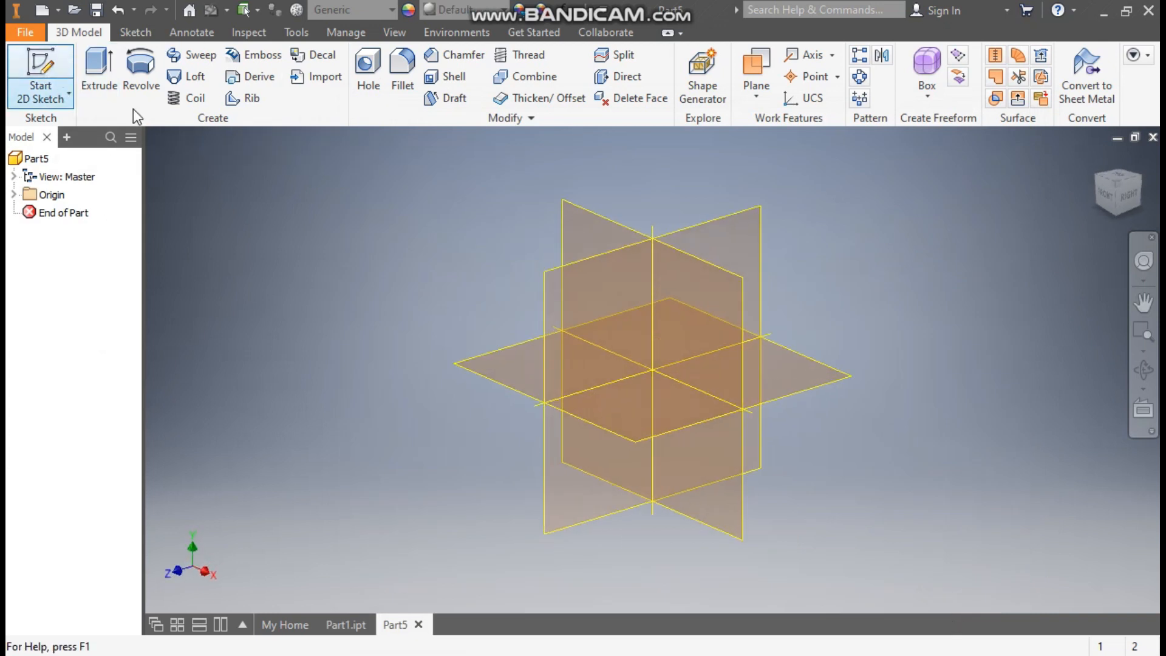
click(596, 217)
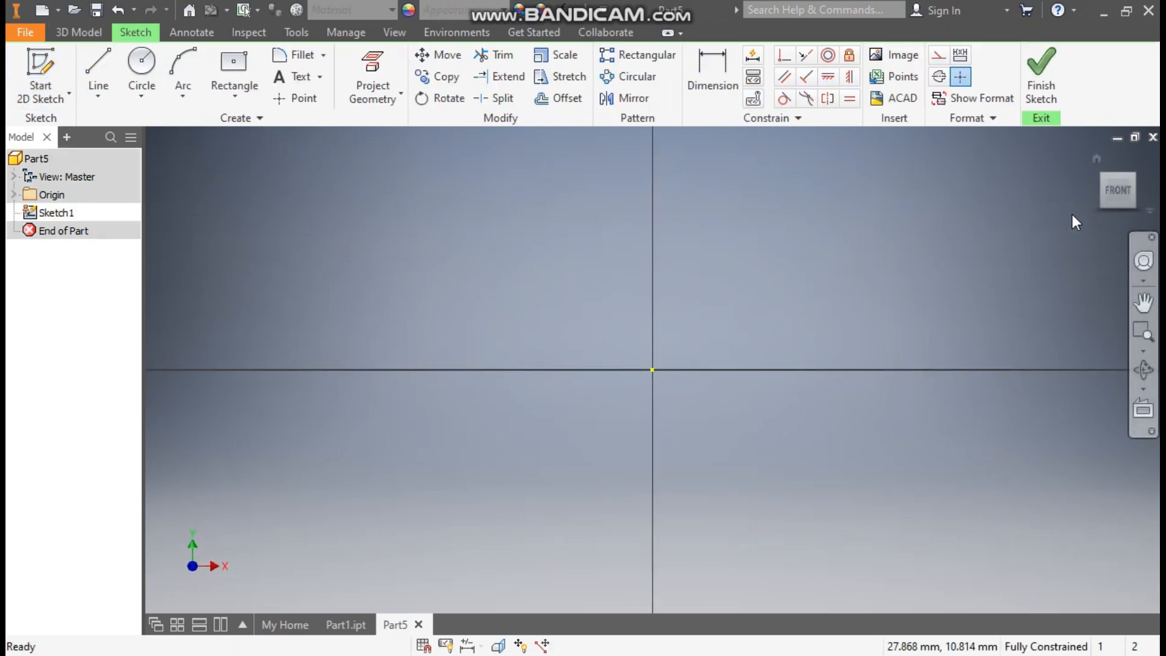
click(139, 72)
click(653, 369)
text(50)
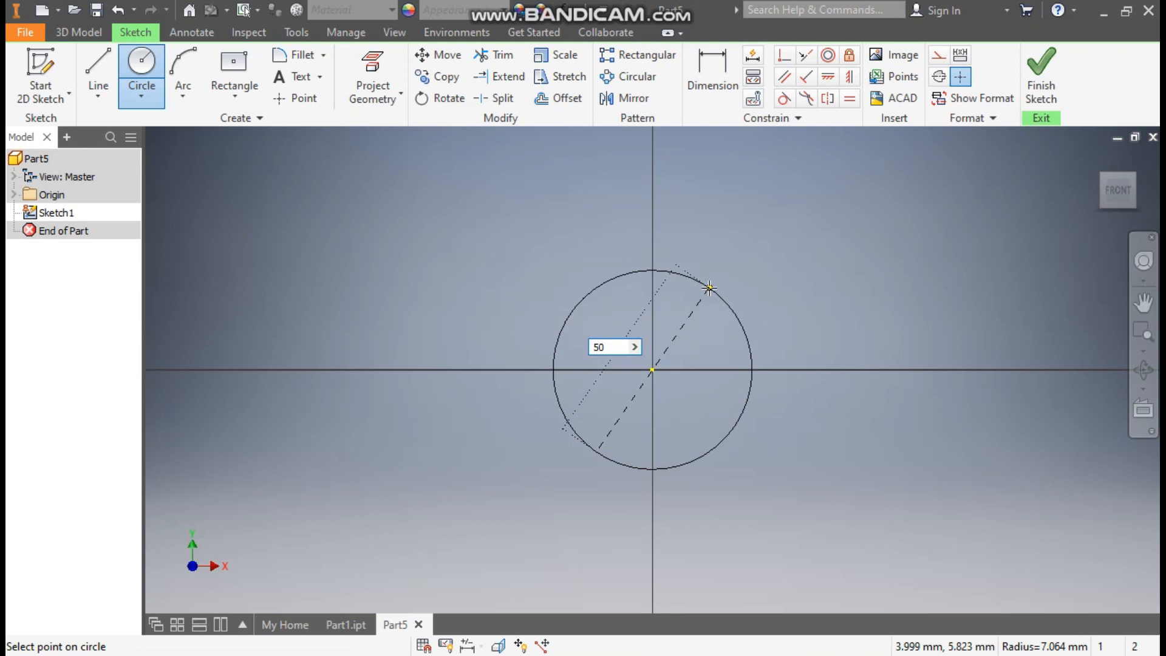
key(Return)
scroll(608, 310, down, 4)
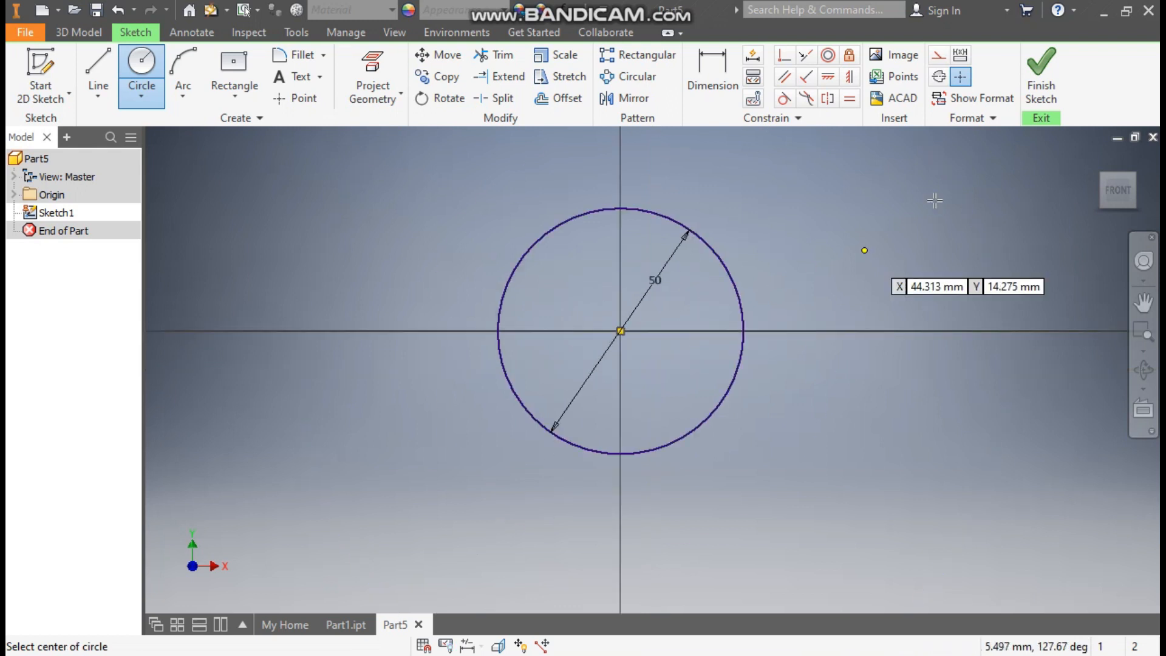
click(1029, 105)
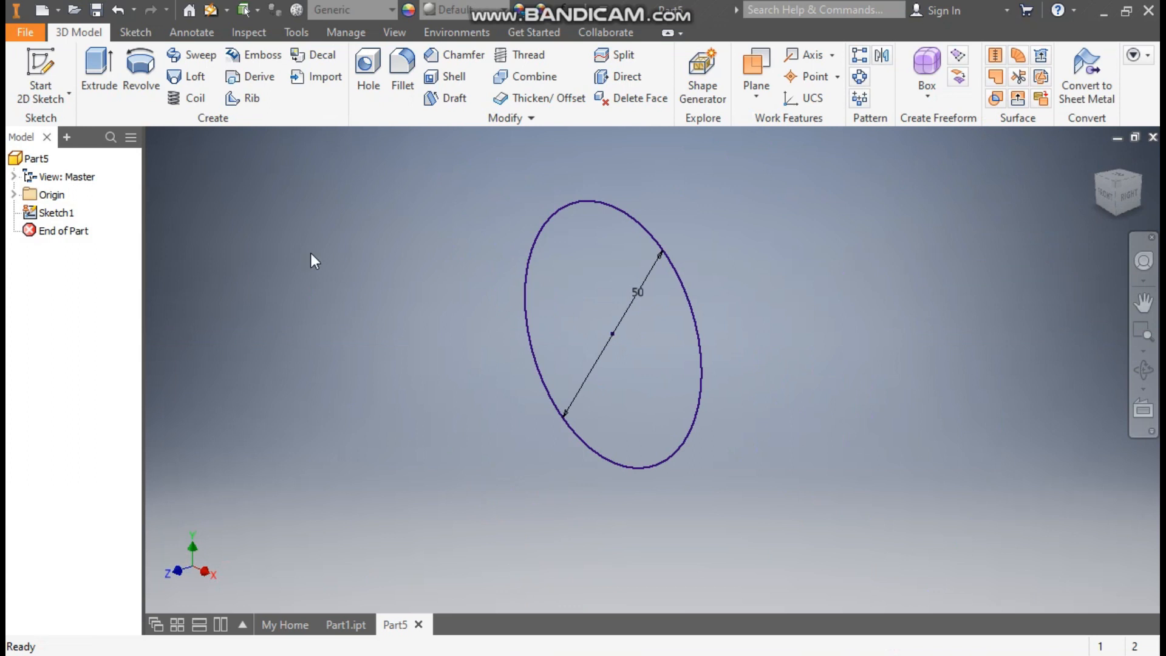
Extrude the circle 75 mm in the default direction as a solid cylinder
click(107, 78)
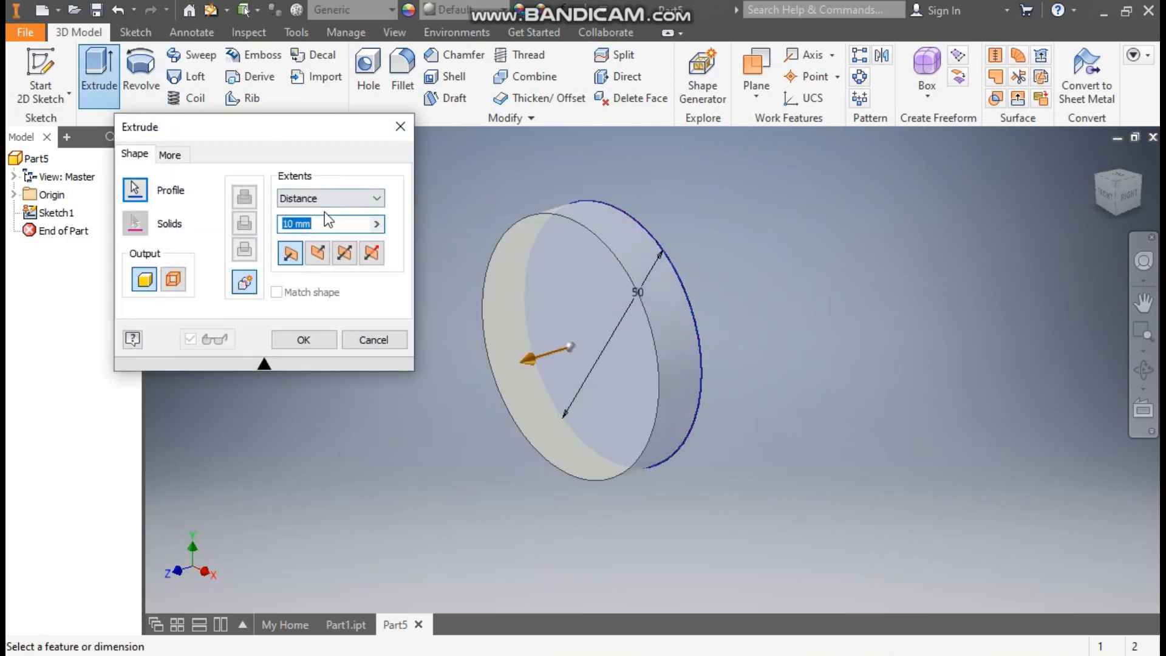
text(75)
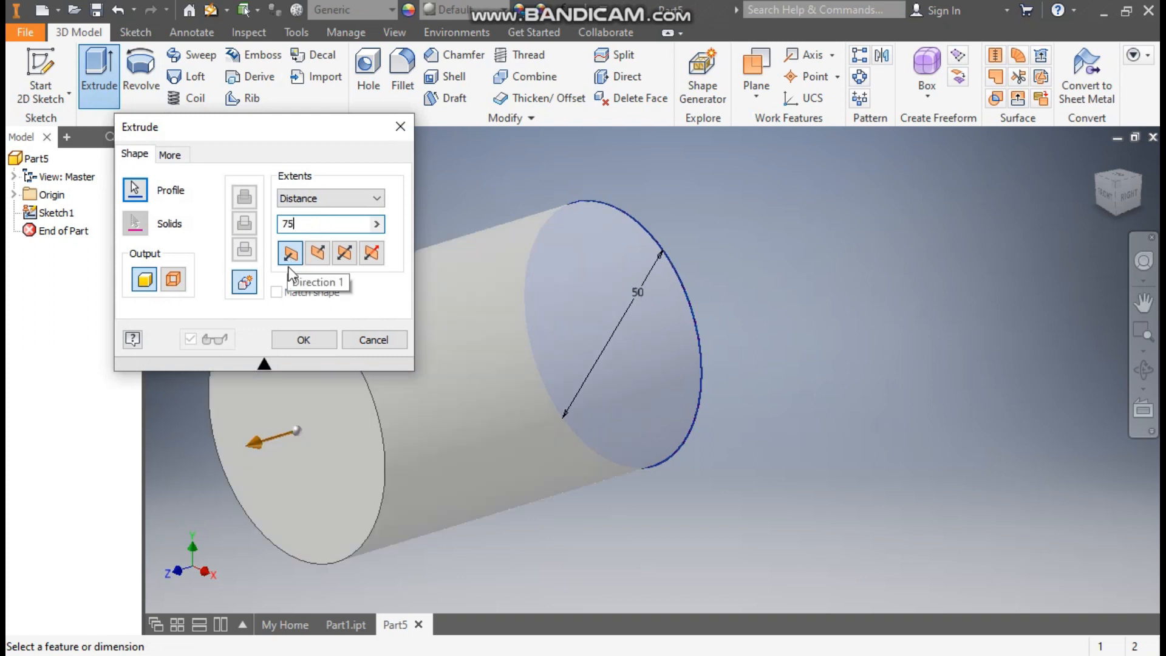
click(301, 340)
Start a new sketch on the origin's YZ plane
scroll(735, 286, down, 3)
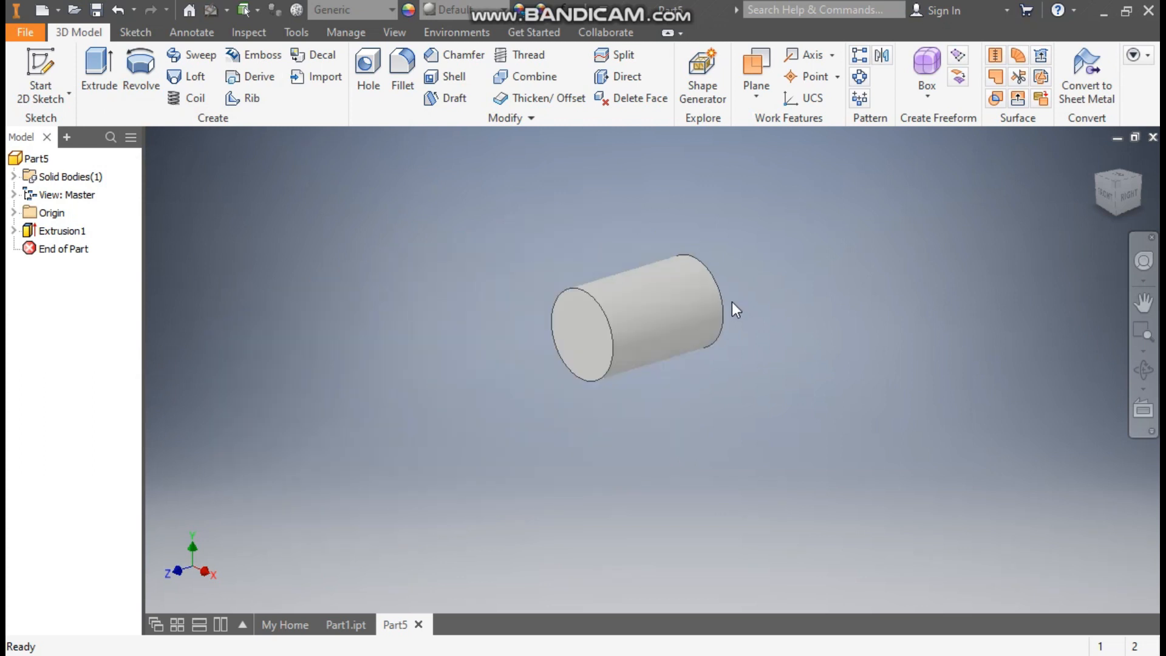
key(F2)
drag(696, 413, 661, 385)
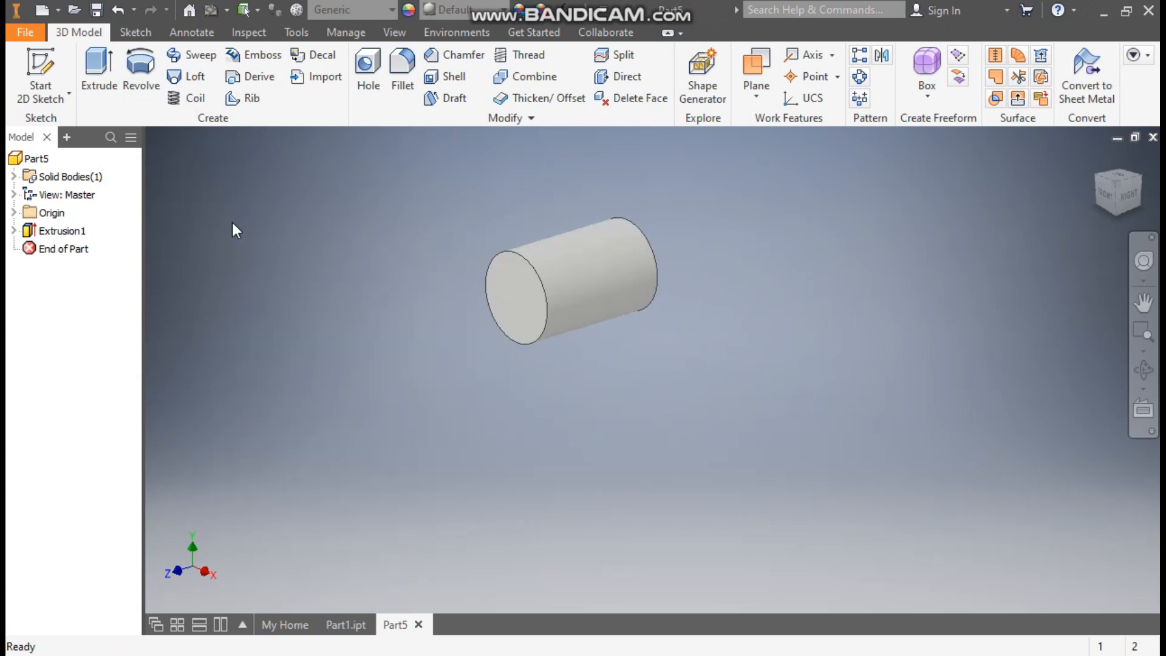
click(14, 212)
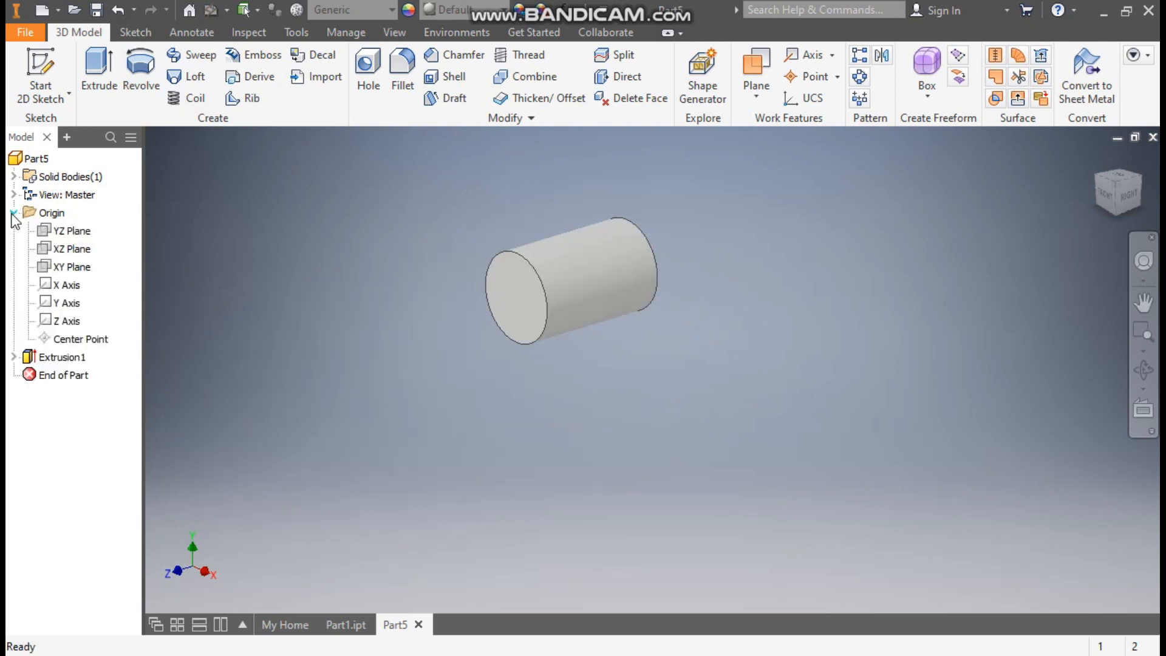
click(71, 232)
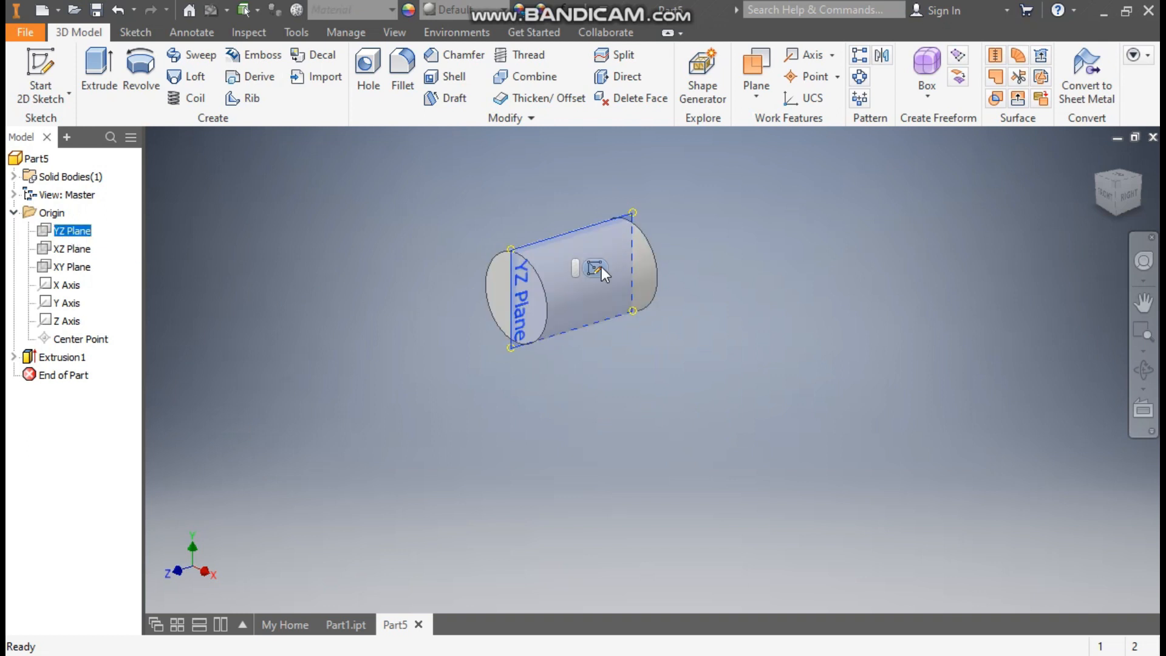
key(s)
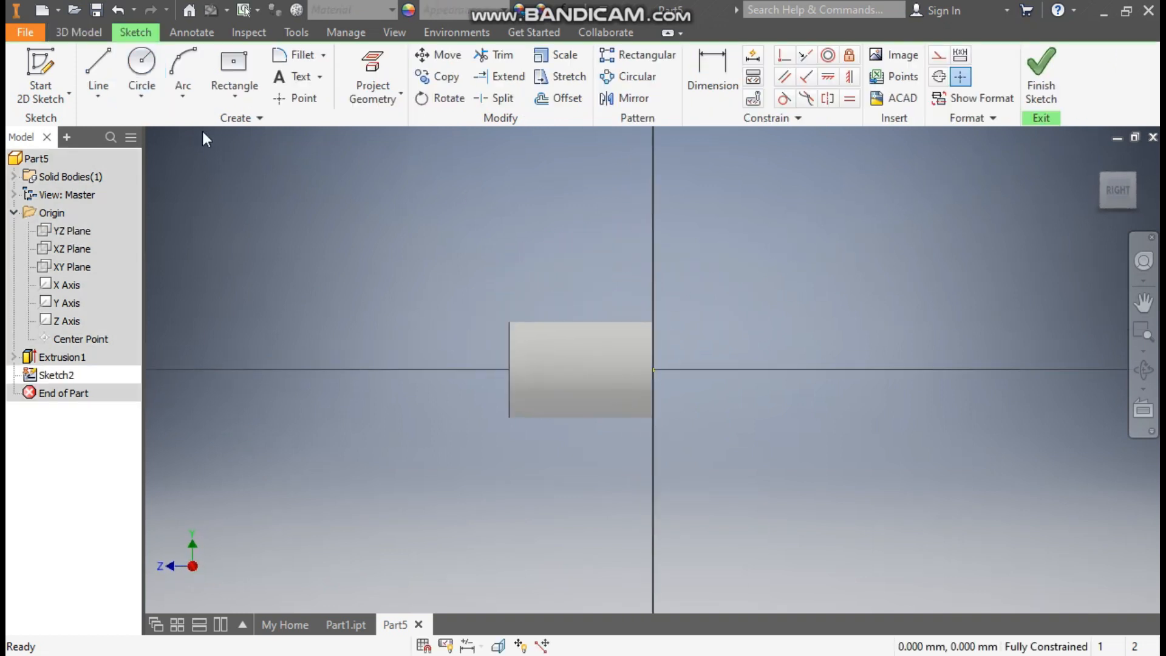
Draw two concentric circles of 30 mm and 15 mm diameter above the cylinder
click(144, 68)
click(583, 275)
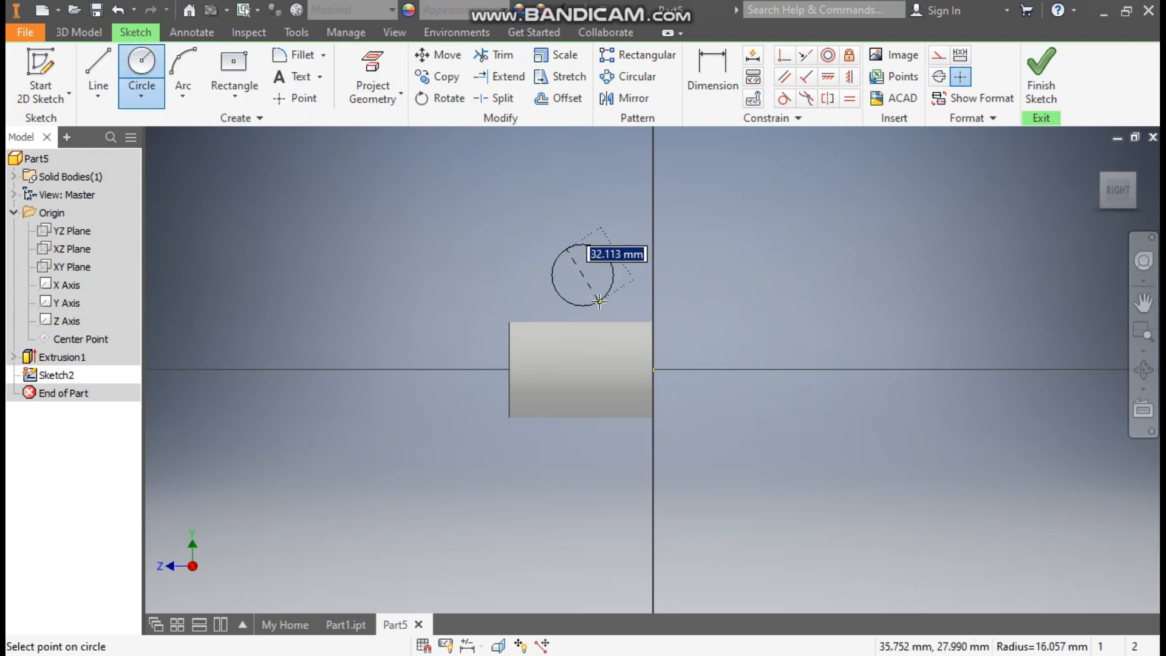
text(30)
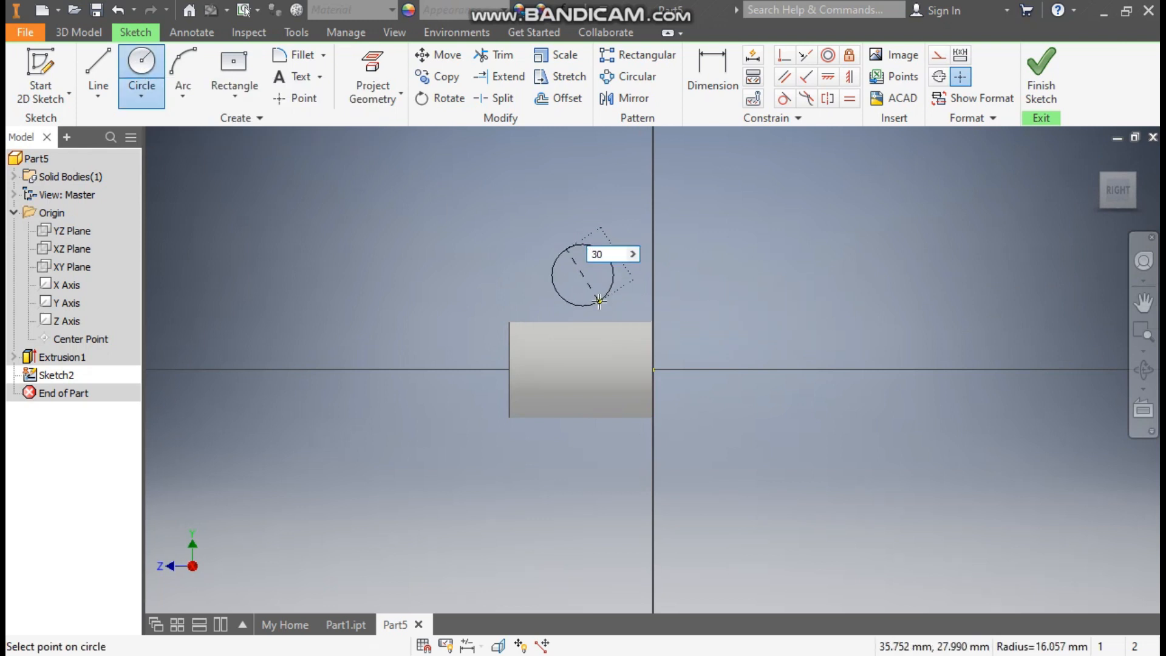
key(Return)
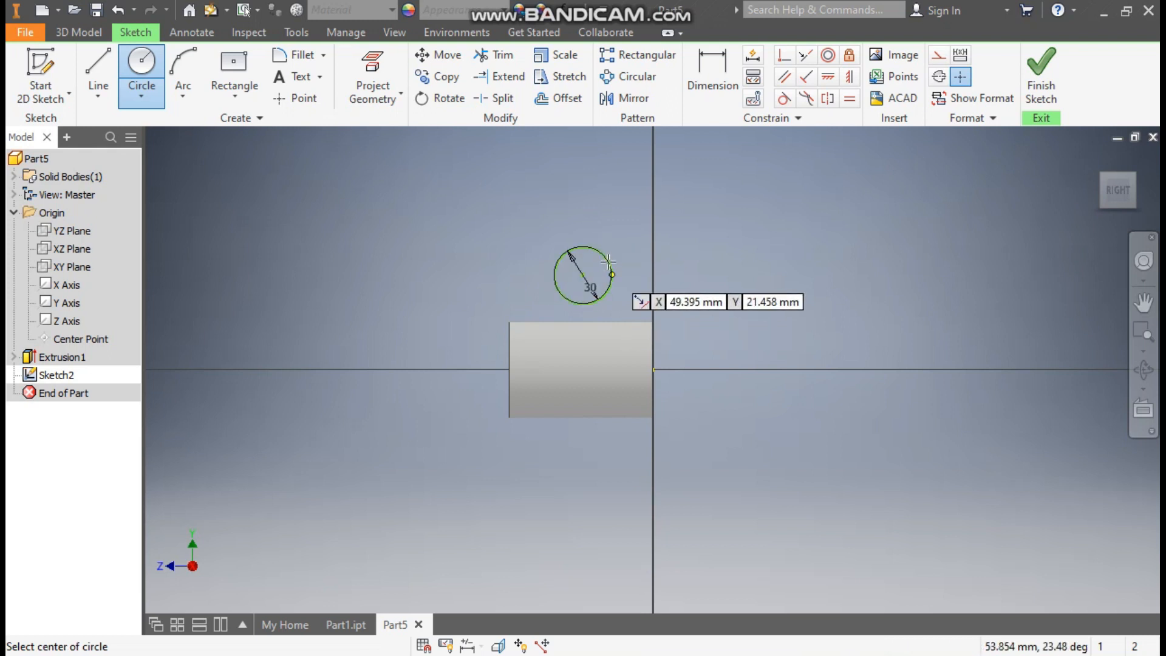
click(585, 275)
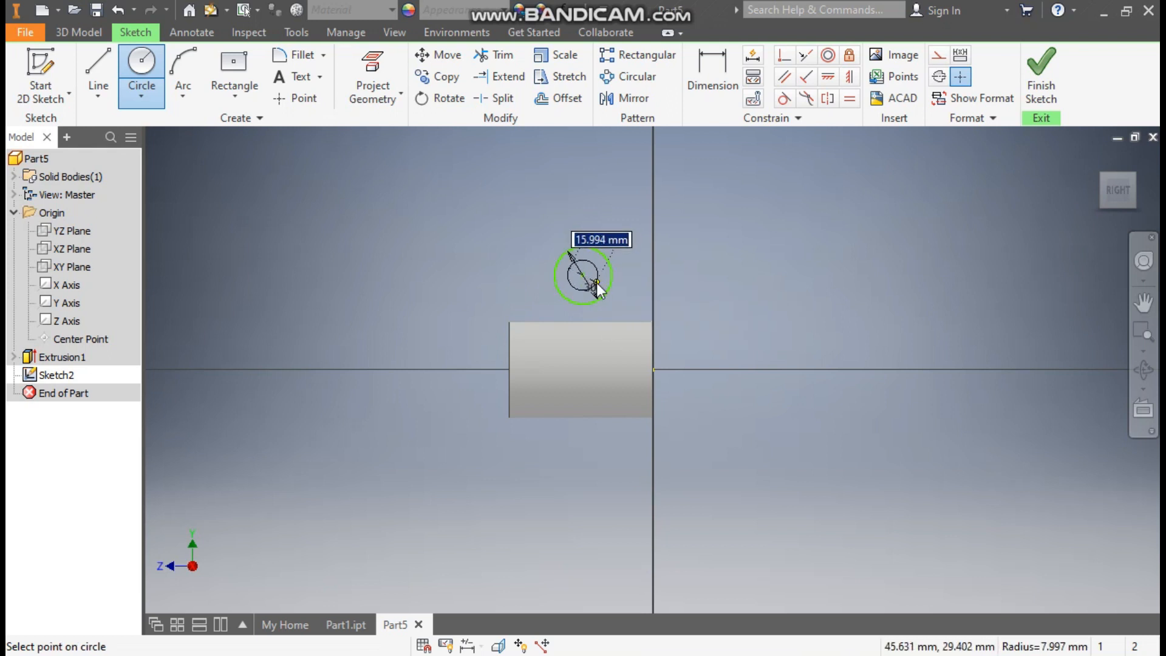
text(15)
key(Return)
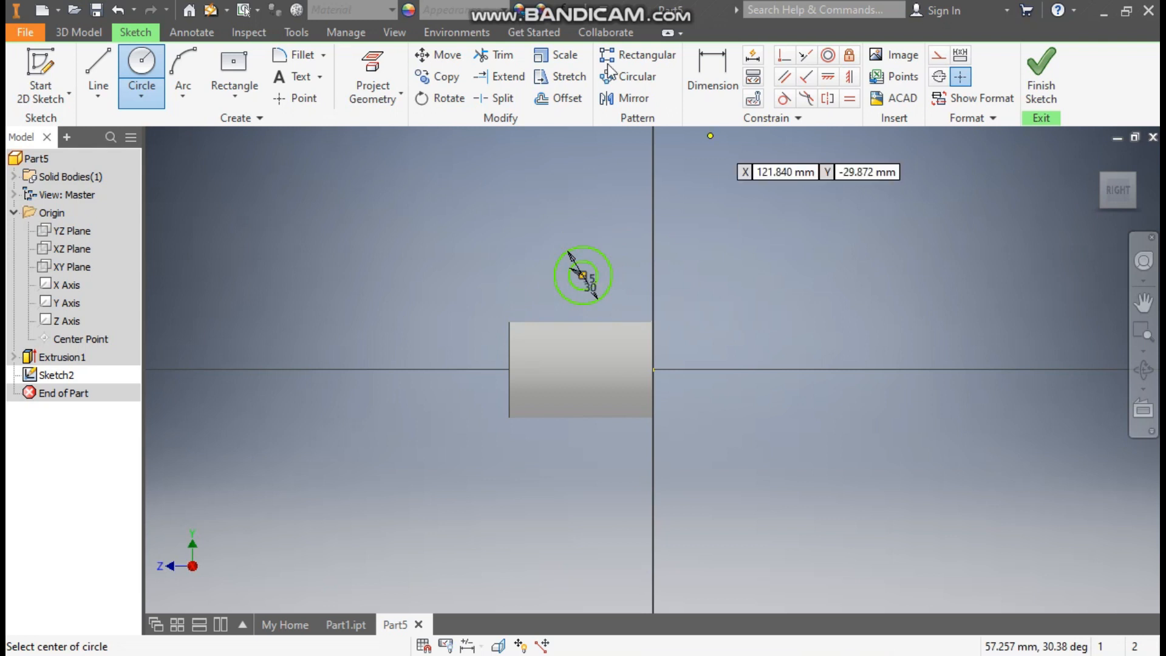
Change the model's visual style to wireframe
click(390, 35)
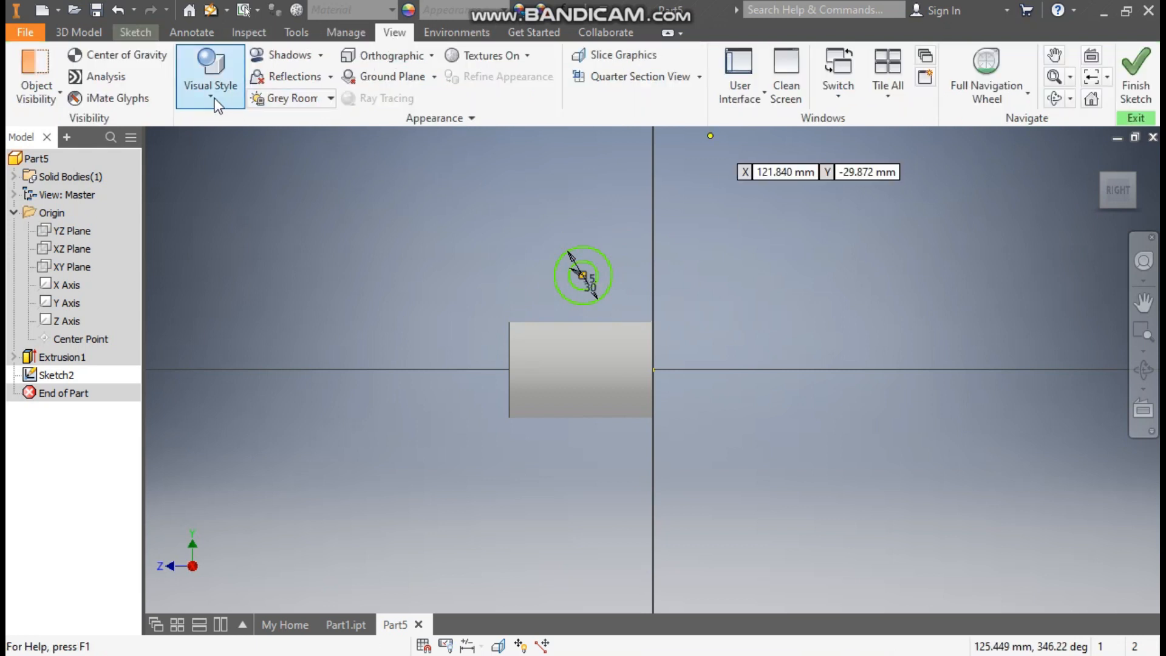
click(215, 99)
click(252, 273)
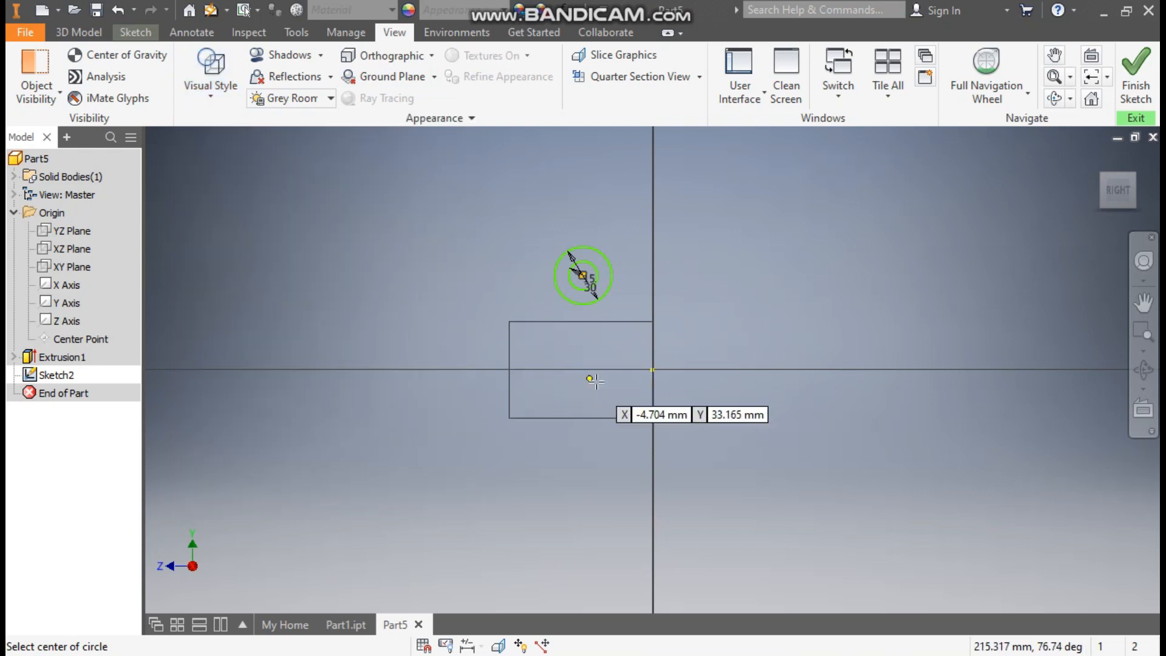
Draw a horizontal line along the cylinder's axis from the origin to the opposite end face and make it construction geometry
click(147, 35)
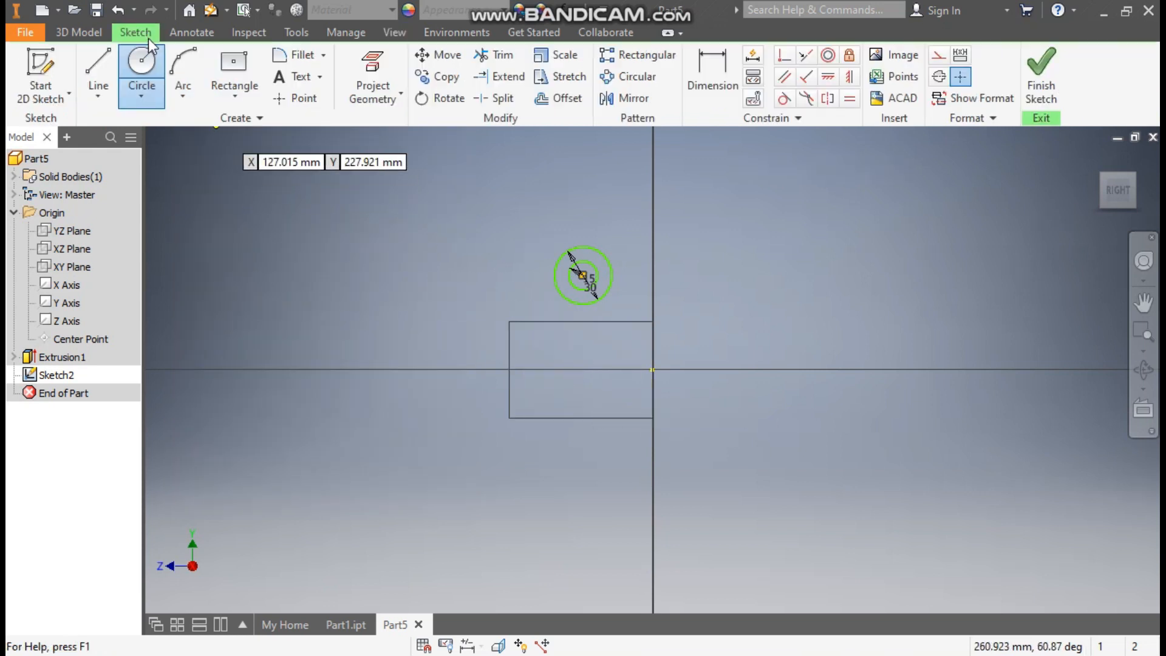
click(92, 53)
click(653, 369)
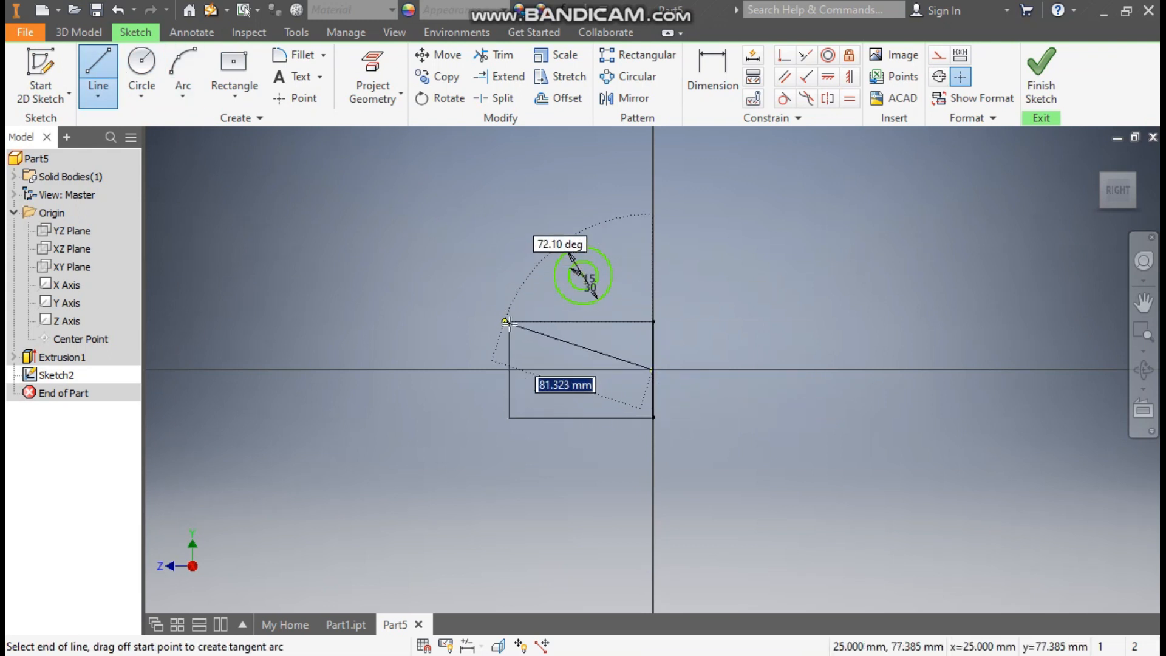
double_click(509, 370)
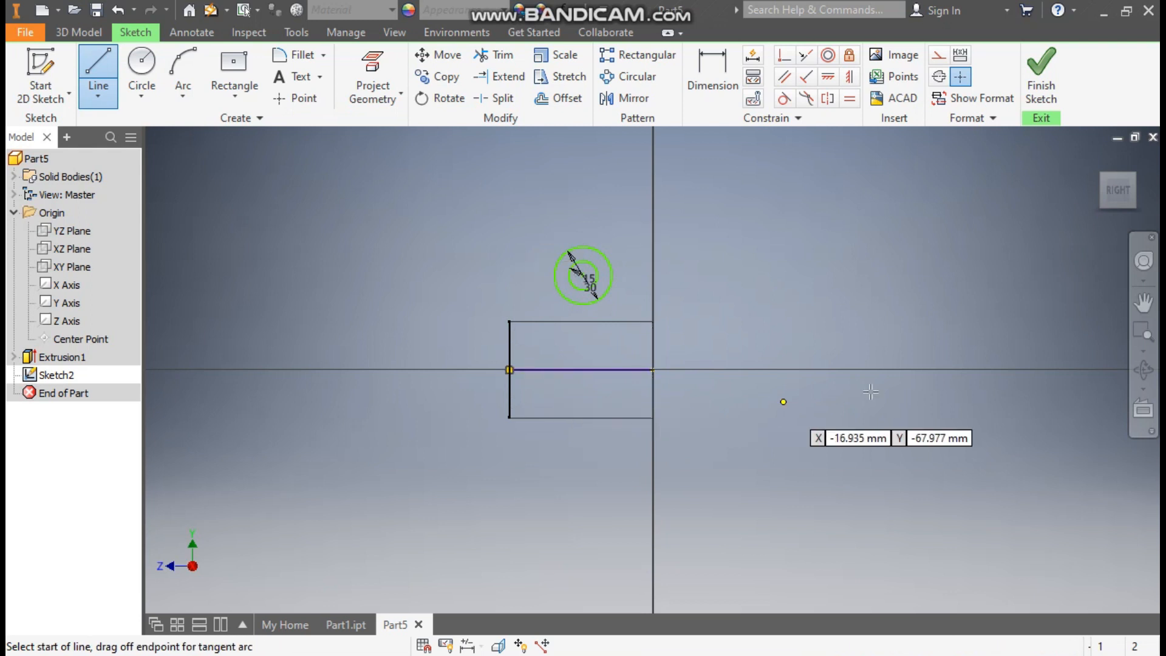
key(Escape)
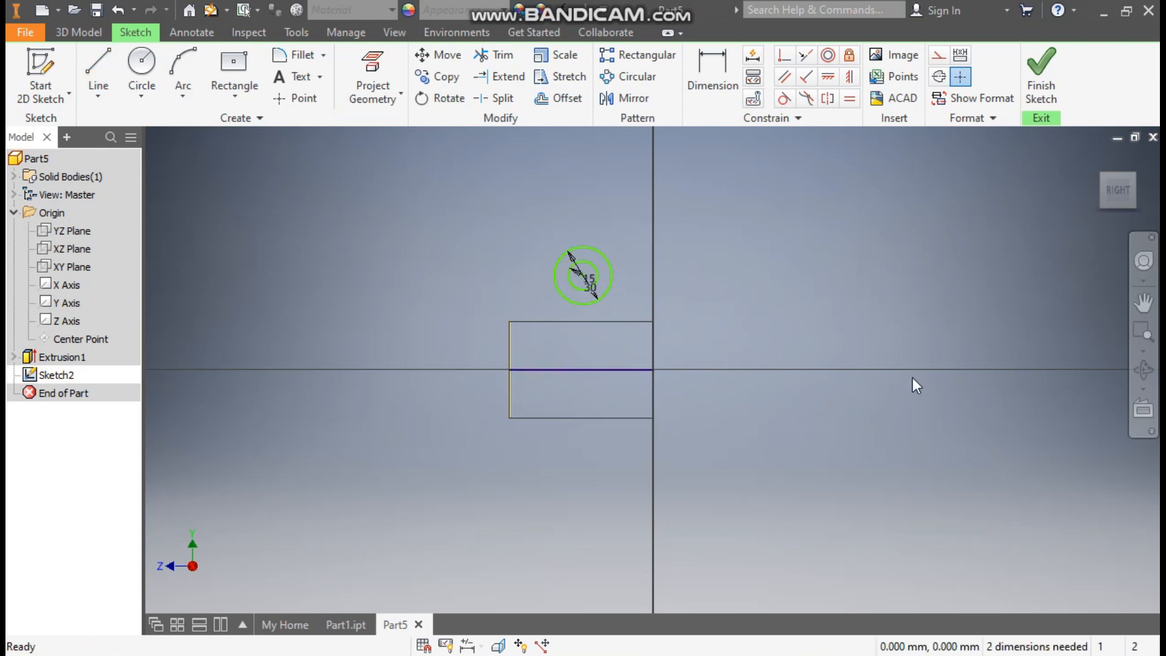
click(577, 369)
click(938, 55)
click(938, 225)
Dimension the circles' centre 40 mm above the construction line
scroll(486, 293, up, 3)
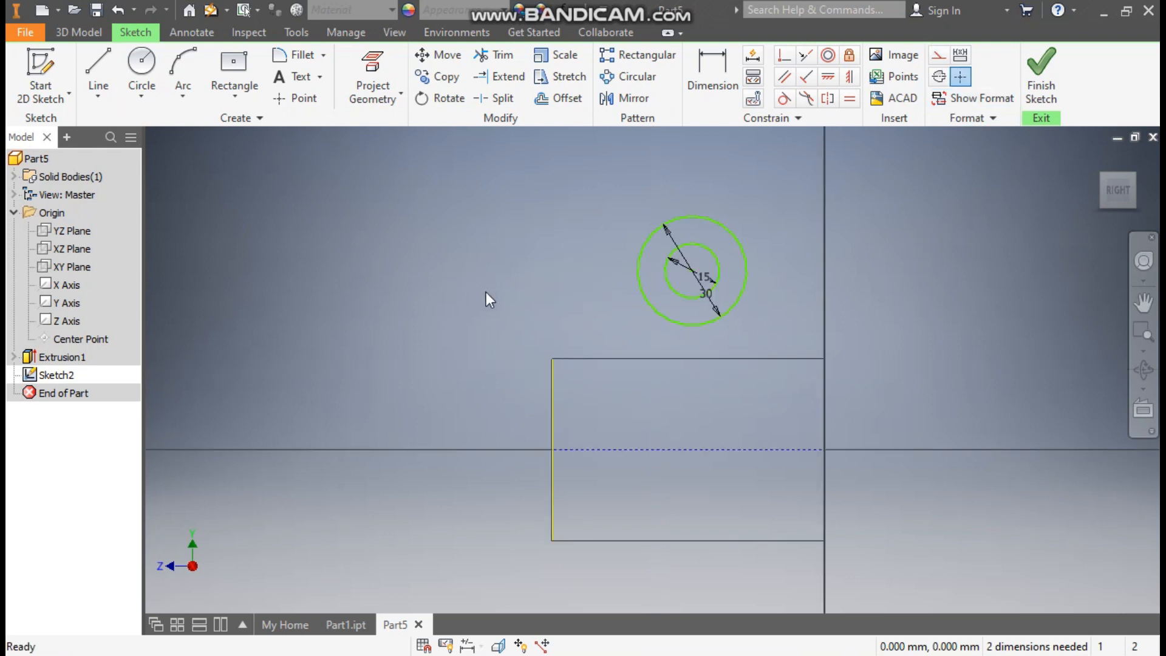
scroll(493, 382, up, 2)
mouse_move(654, 393)
middle_down()
mouse_move(494, 382)
mouse_move(633, 394)
middle_up()
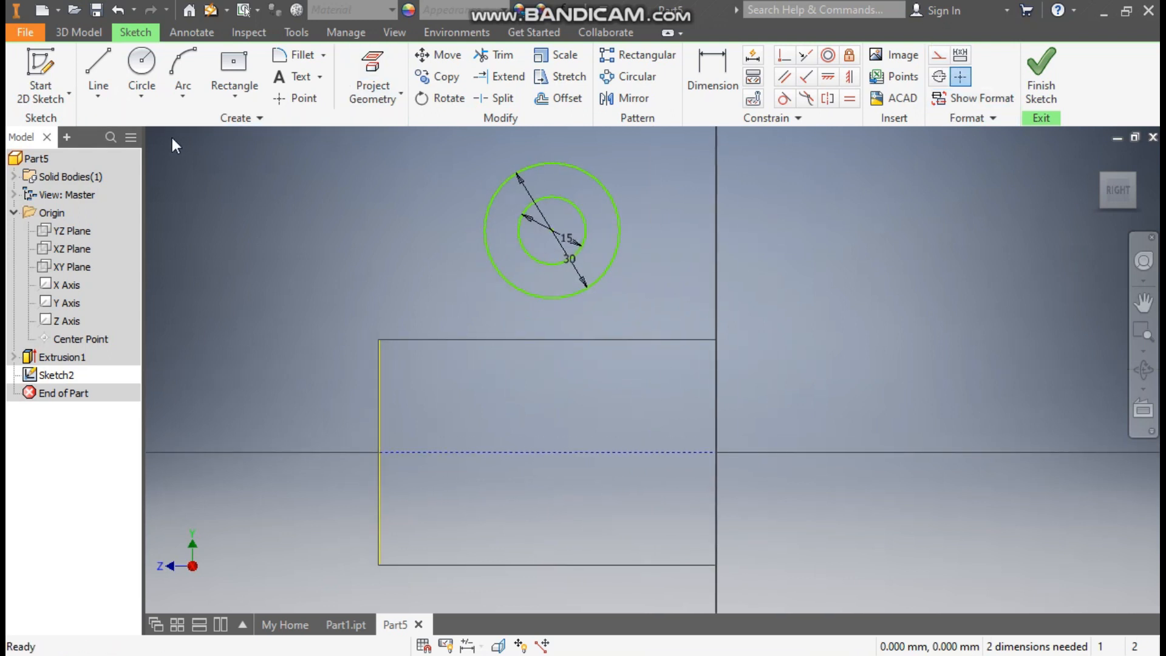
click(708, 72)
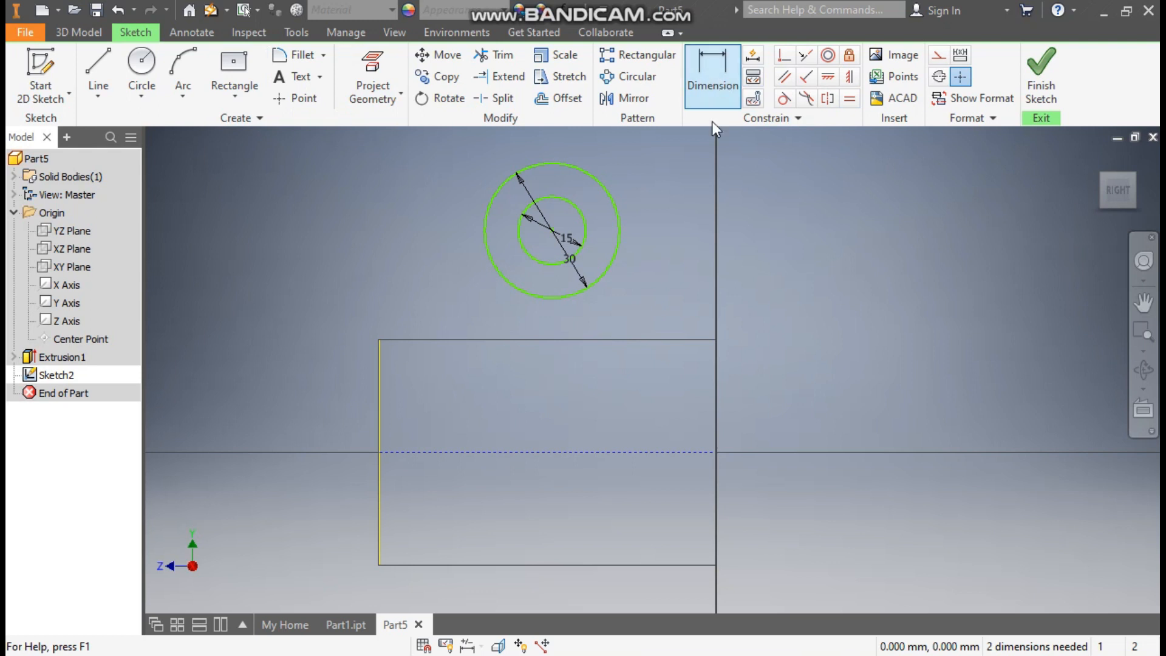
click(584, 451)
click(552, 230)
click(690, 294)
text(40)
key(Return)
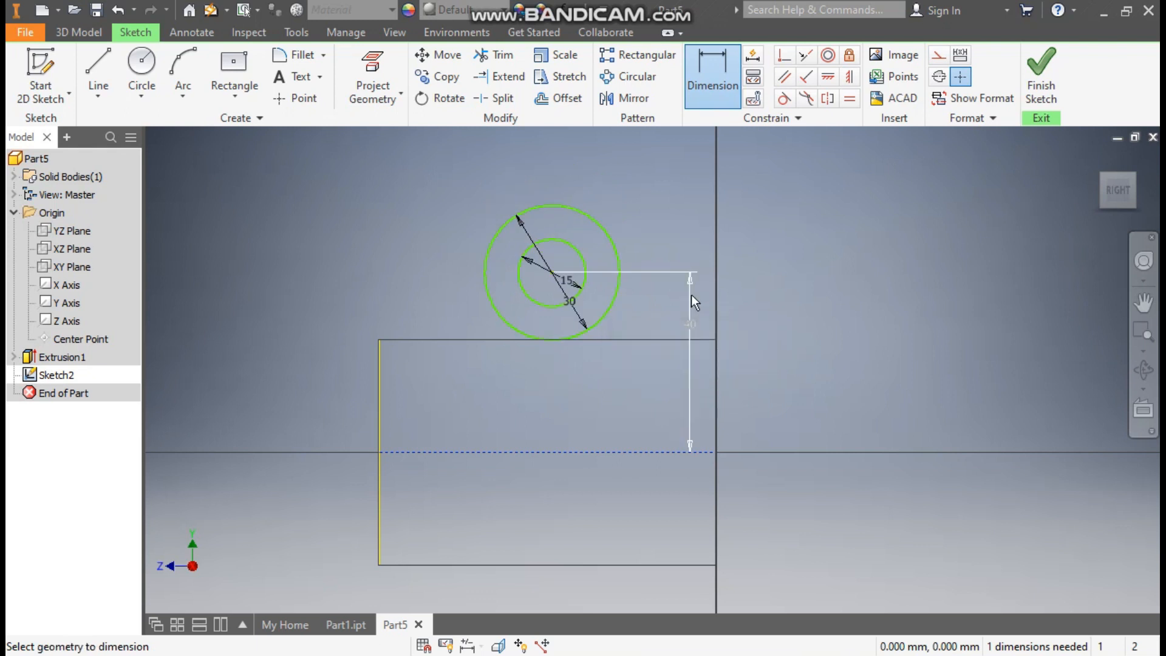
Dimension the circles' centre horizontally 45 mm from the cylinder's end edge opposite the origin
click(380, 385)
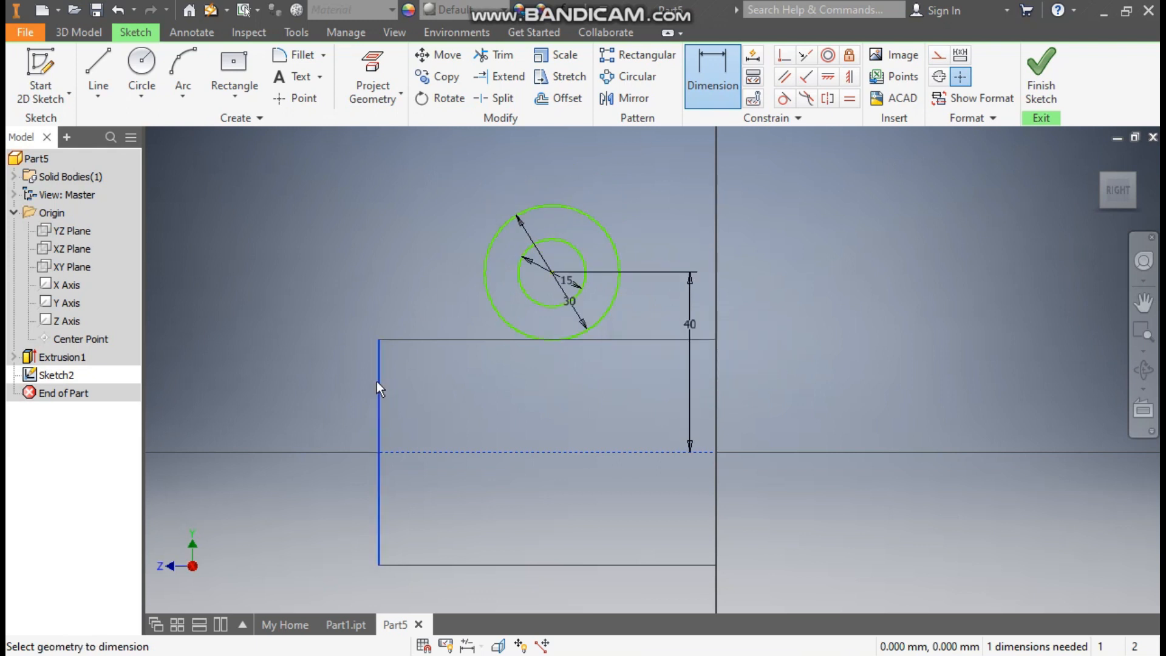
click(554, 274)
click(505, 406)
text(45)
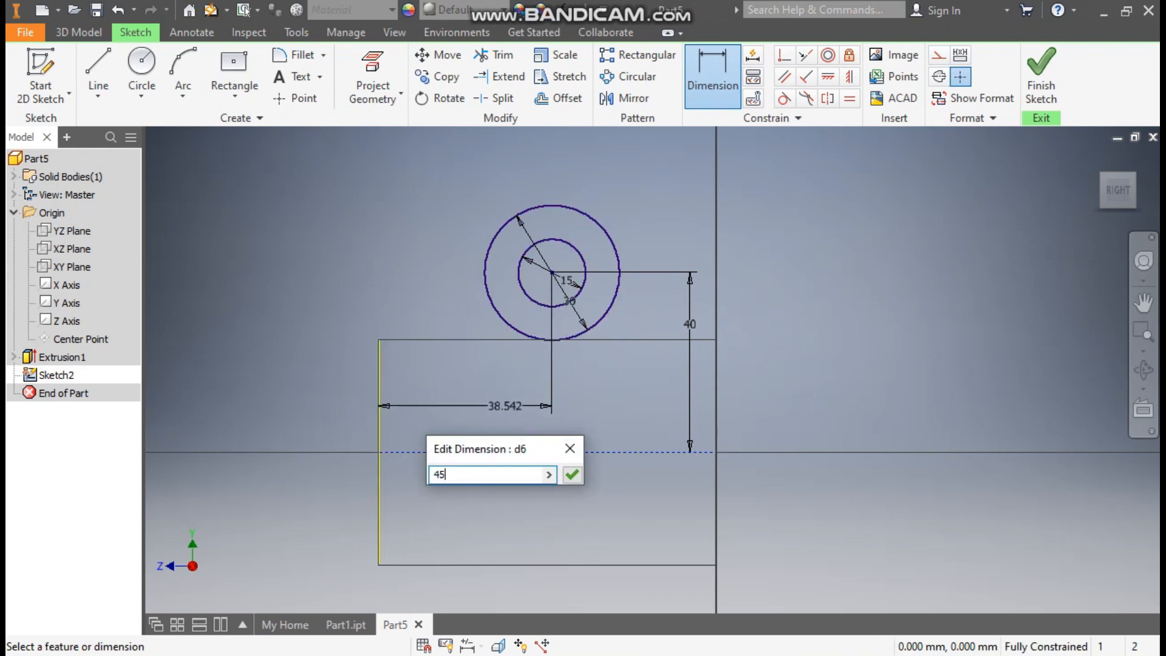
key(Return)
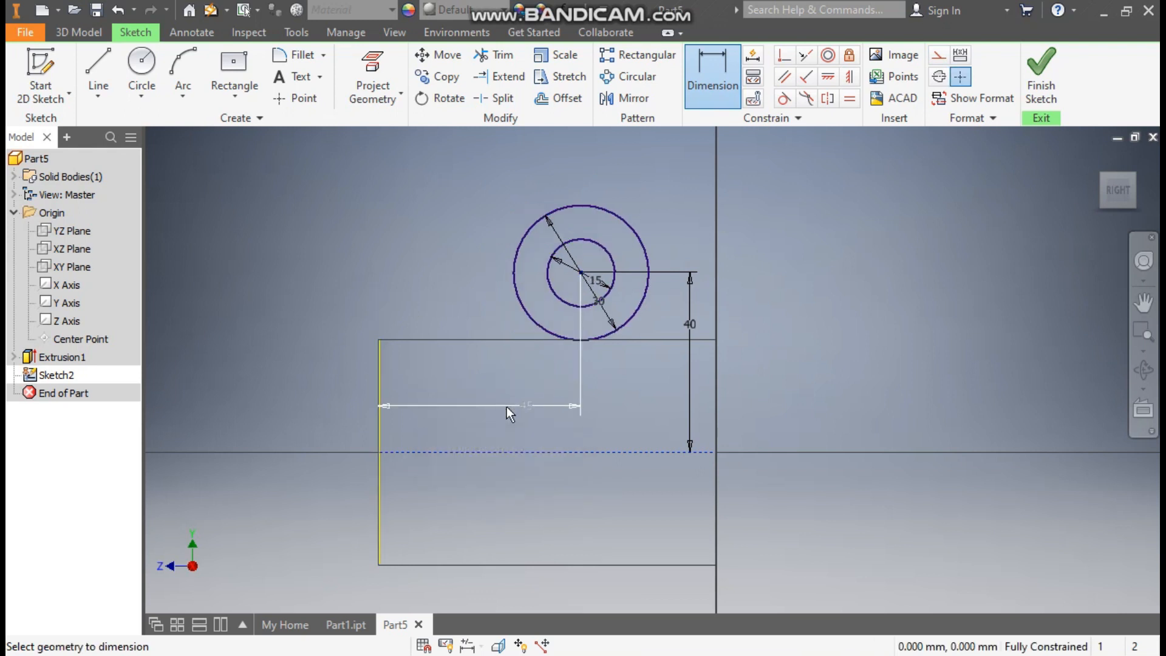
Draw a vertical line from the outer circle's side nearest the dimensioned end edge to the construction line, then a 30 mm line along it
click(99, 63)
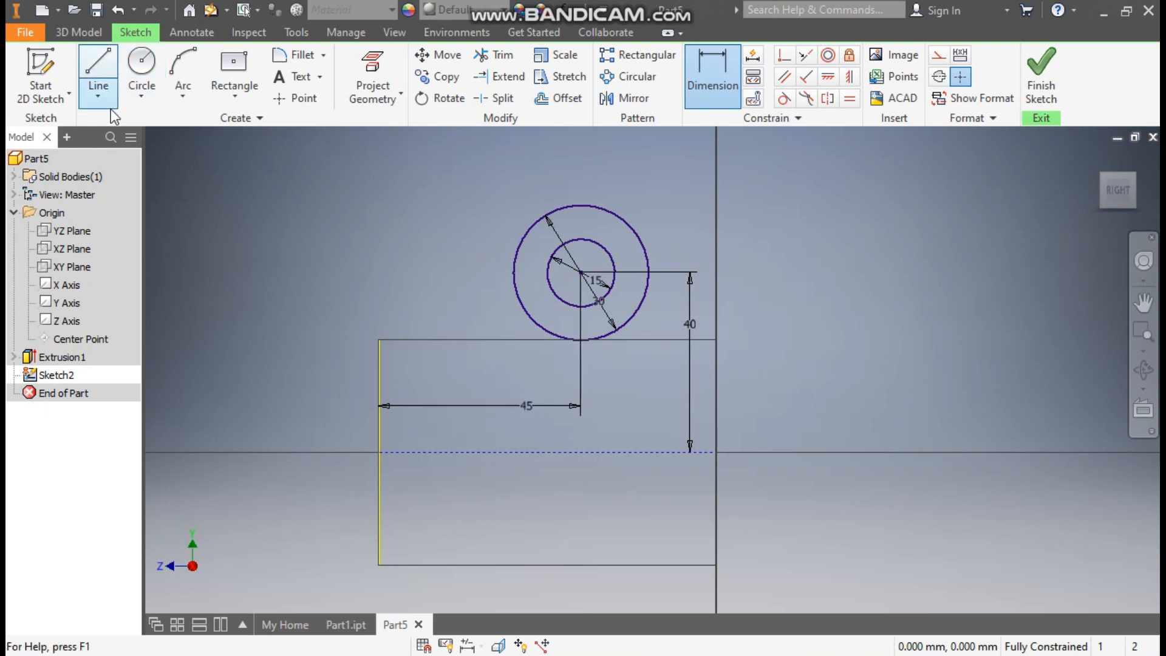
click(514, 273)
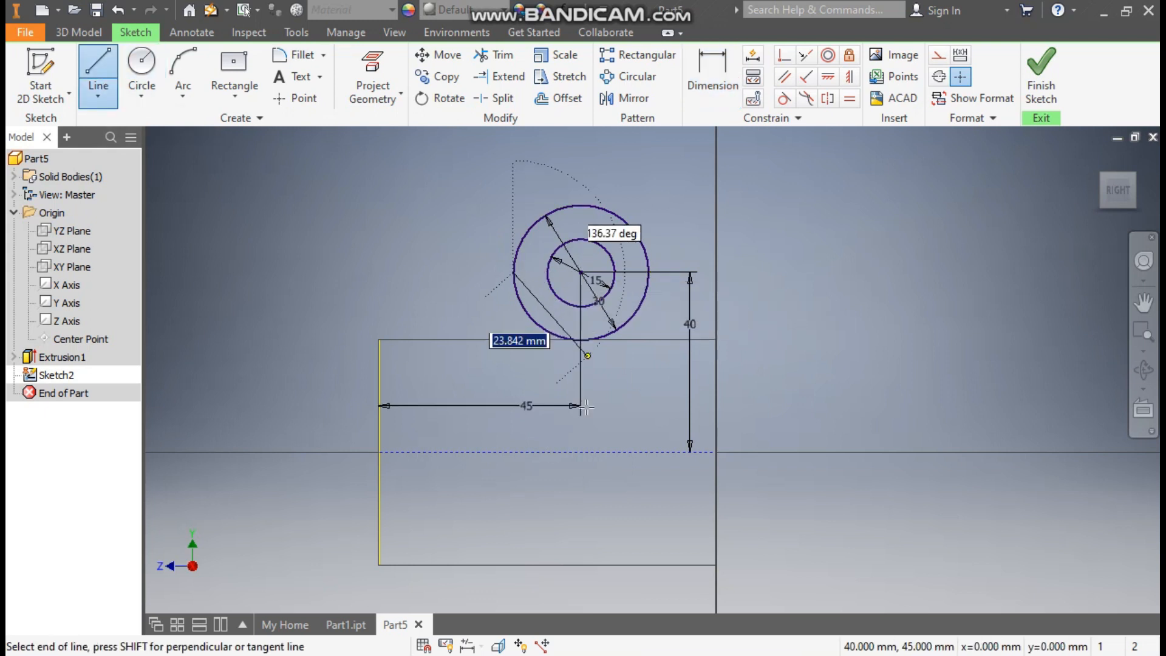
click(514, 453)
click(513, 452)
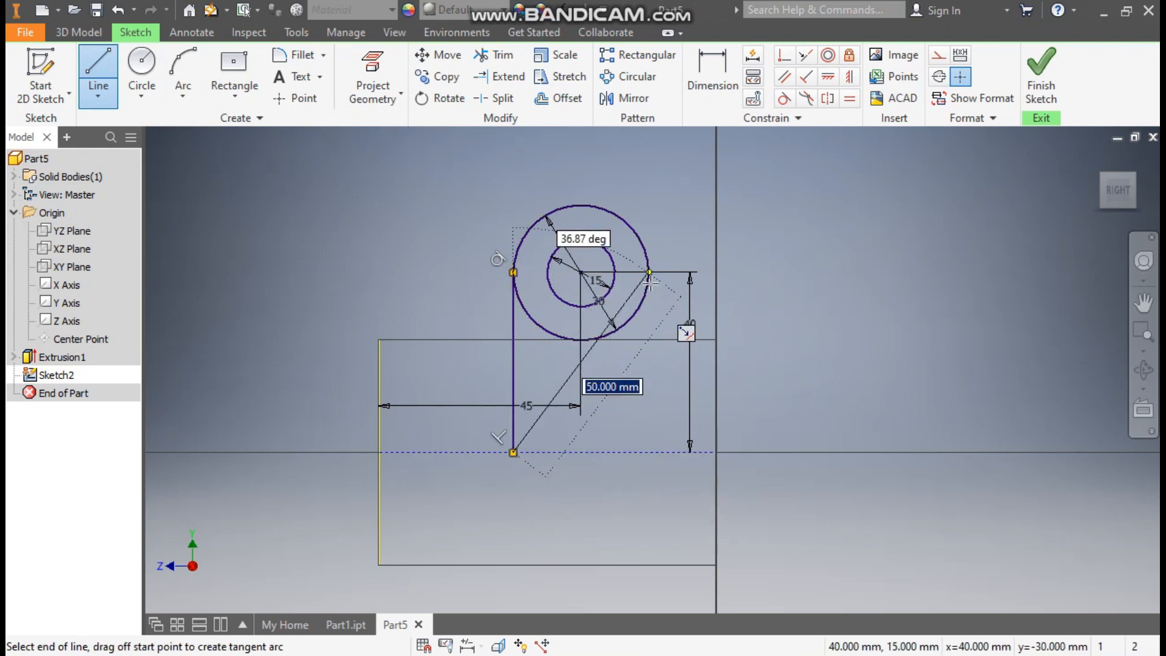
text(30)
key(Return)
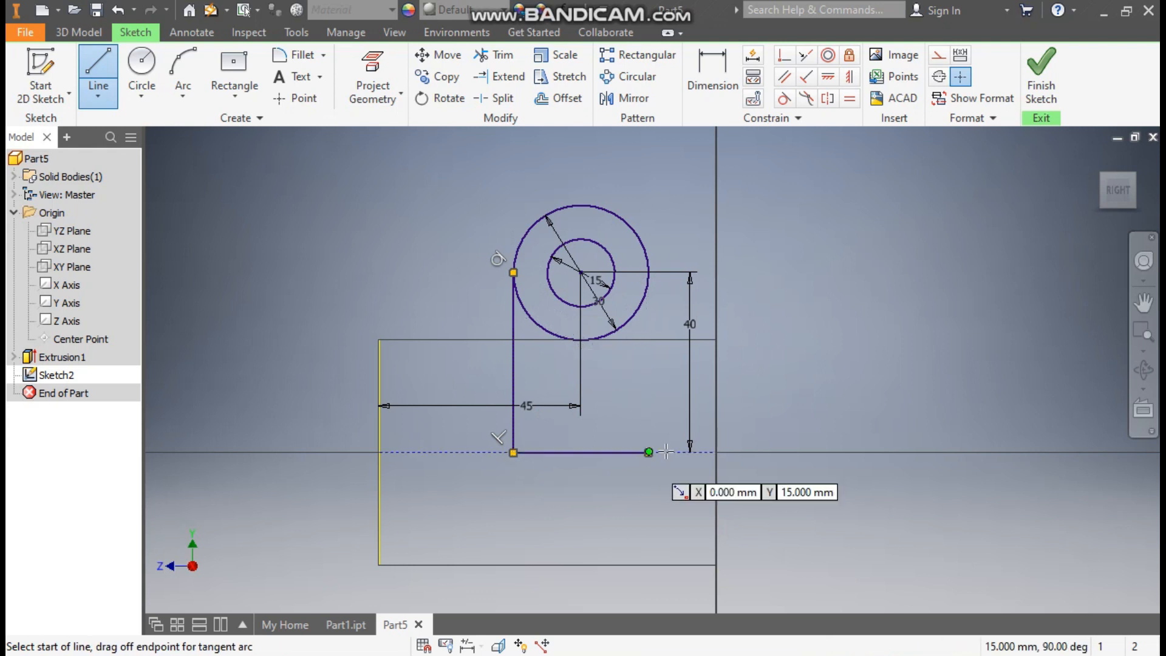
Close the lug outline with a vertical line from the outer circle's opposite side to the free end of the 30 mm line
click(649, 273)
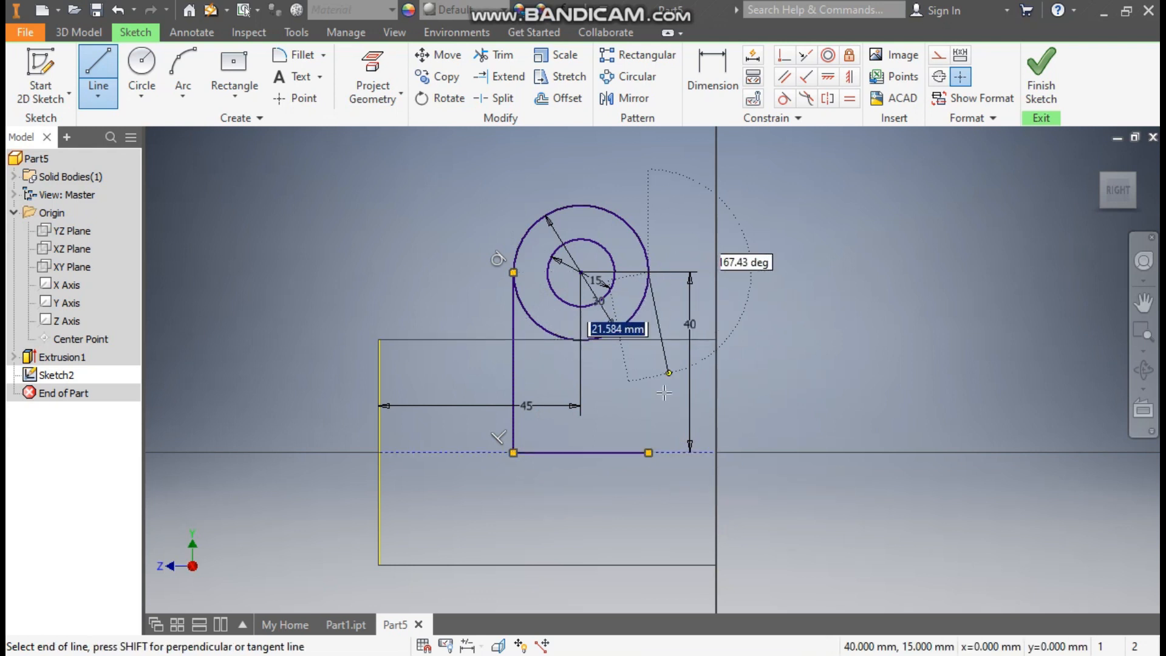
click(649, 453)
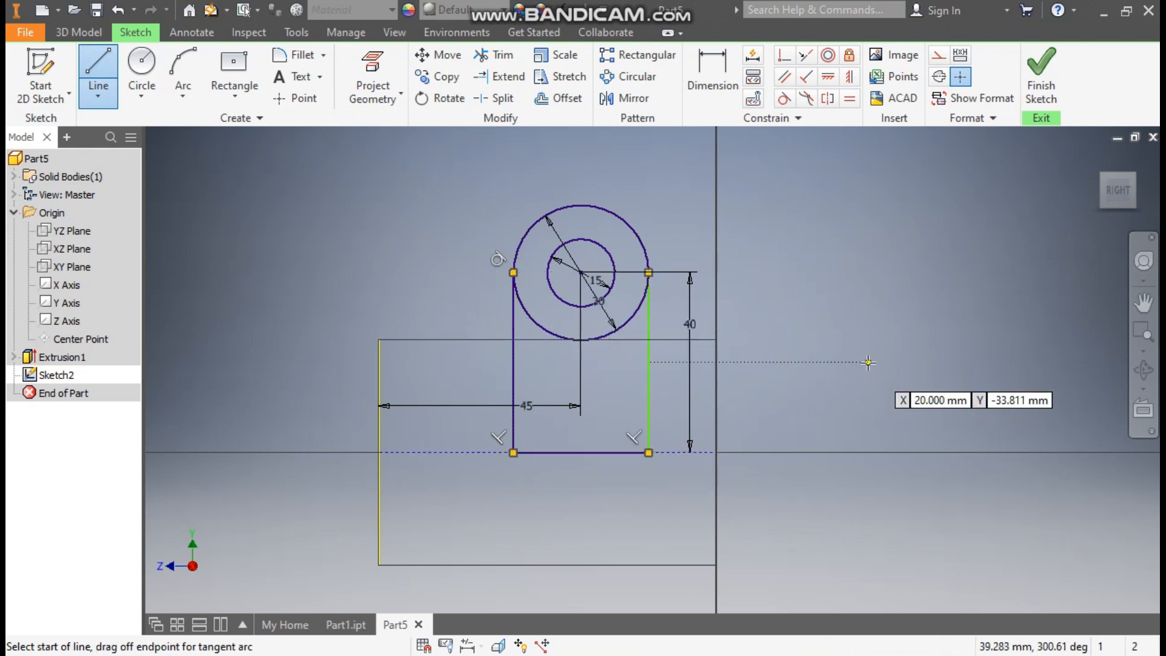
key(Escape)
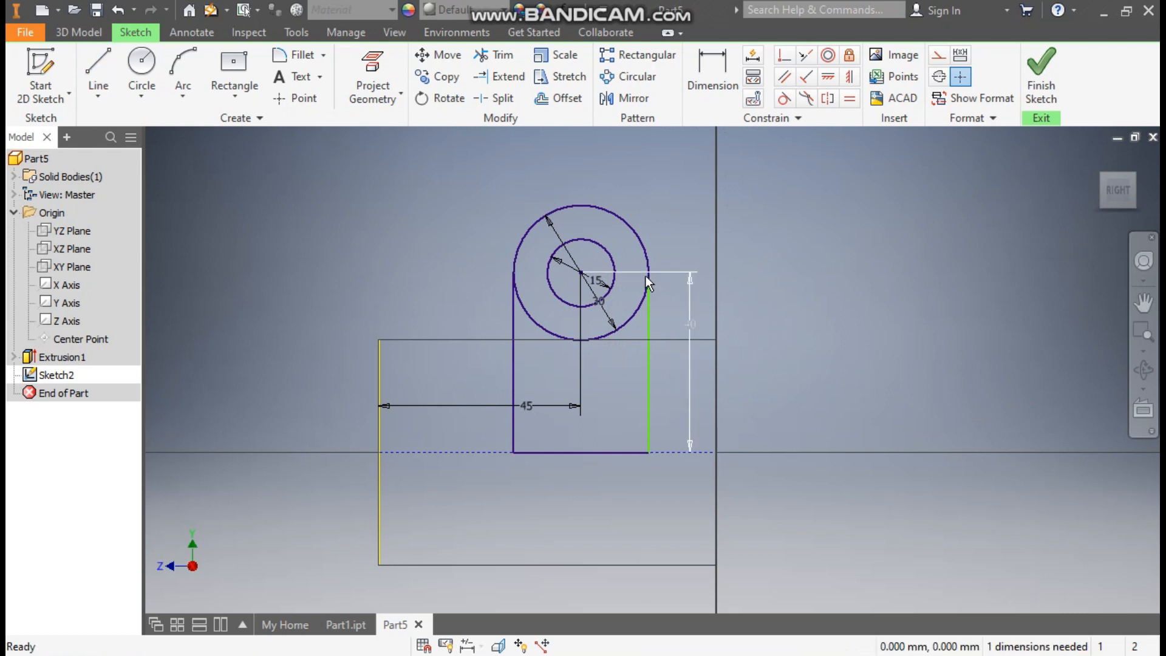
Shift the underconstrained vertical side of the lug outline and constrain it tangent to the outer circle
drag(648, 280, 629, 234)
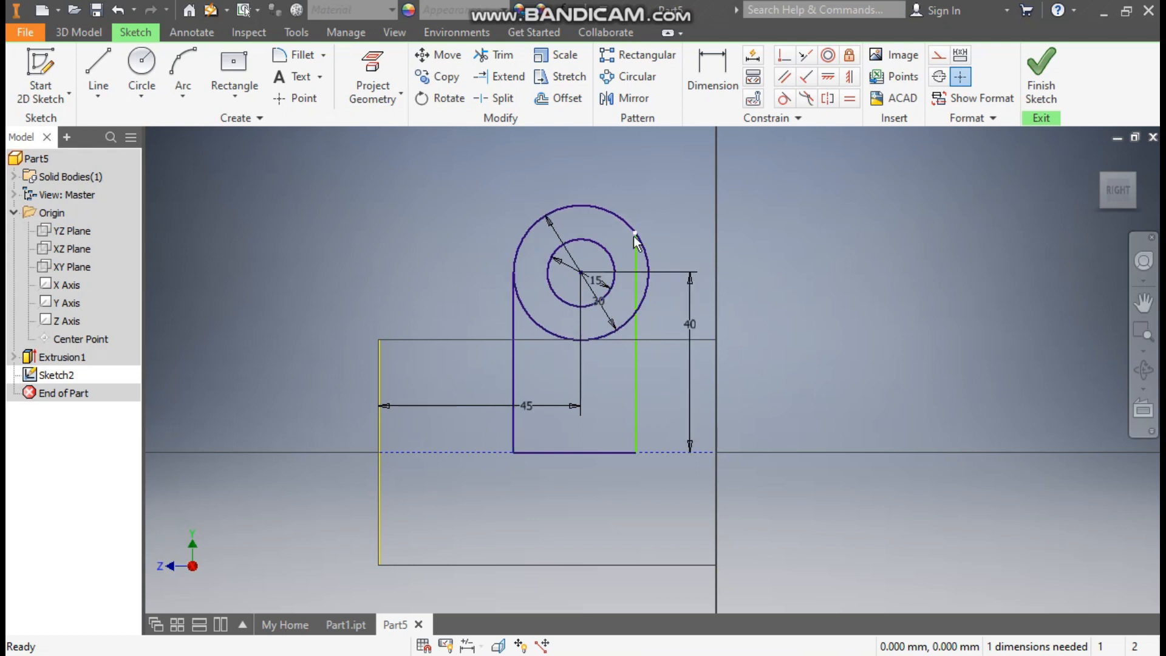
mouse_move(632, 237)
mouse_down()
mouse_move(617, 236)
mouse_move(645, 238)
mouse_up()
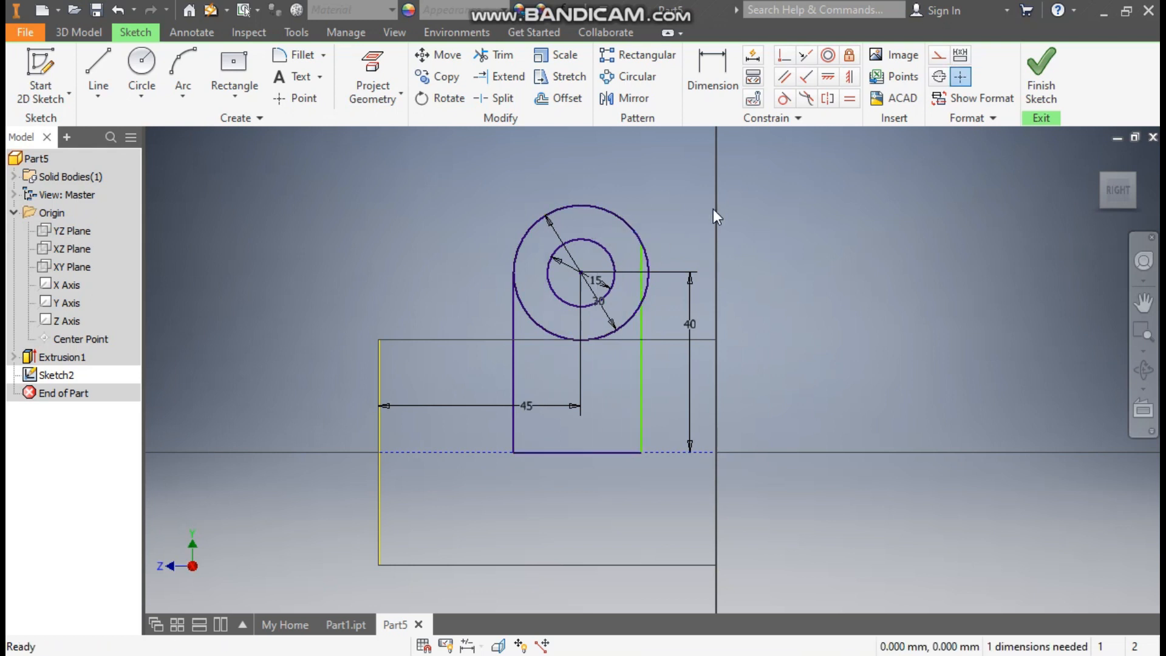
click(783, 99)
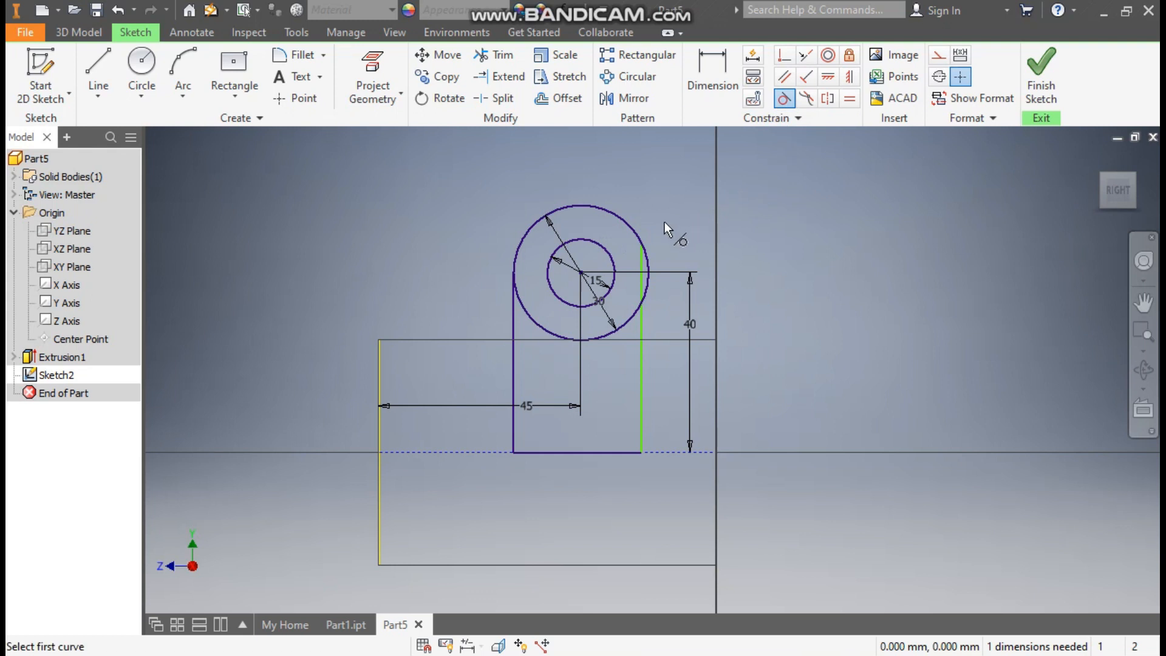
click(626, 221)
click(639, 267)
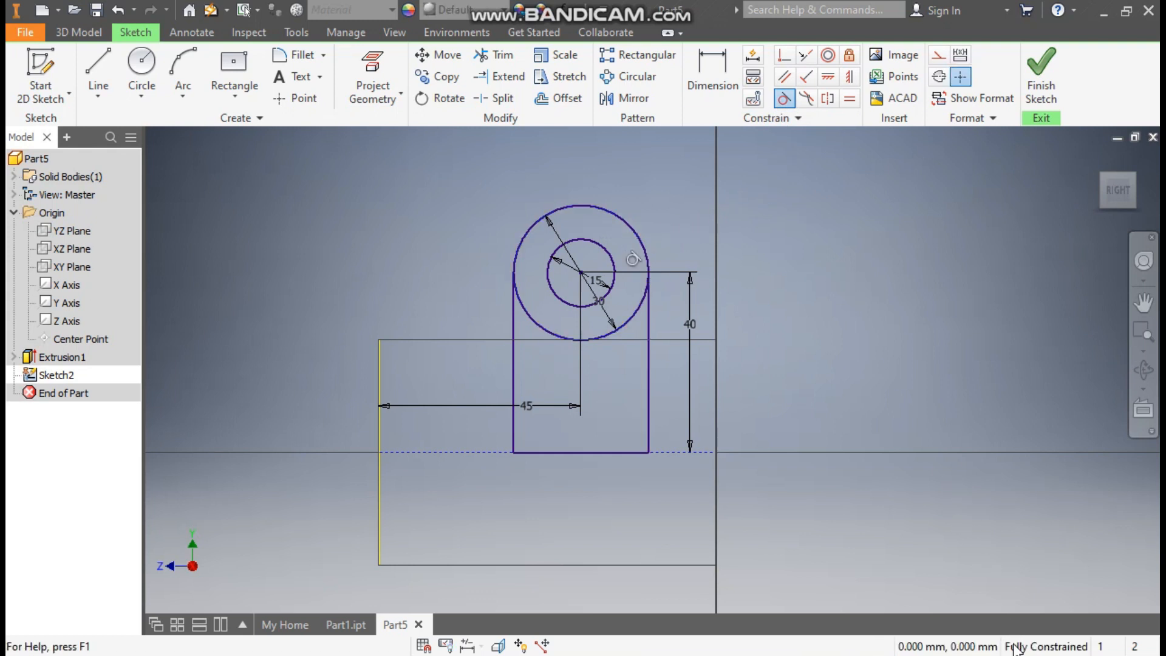
Finish the sketch and extrude the lug profile without its hole 20 mm symmetrically, joined to the cylinder
click(1044, 78)
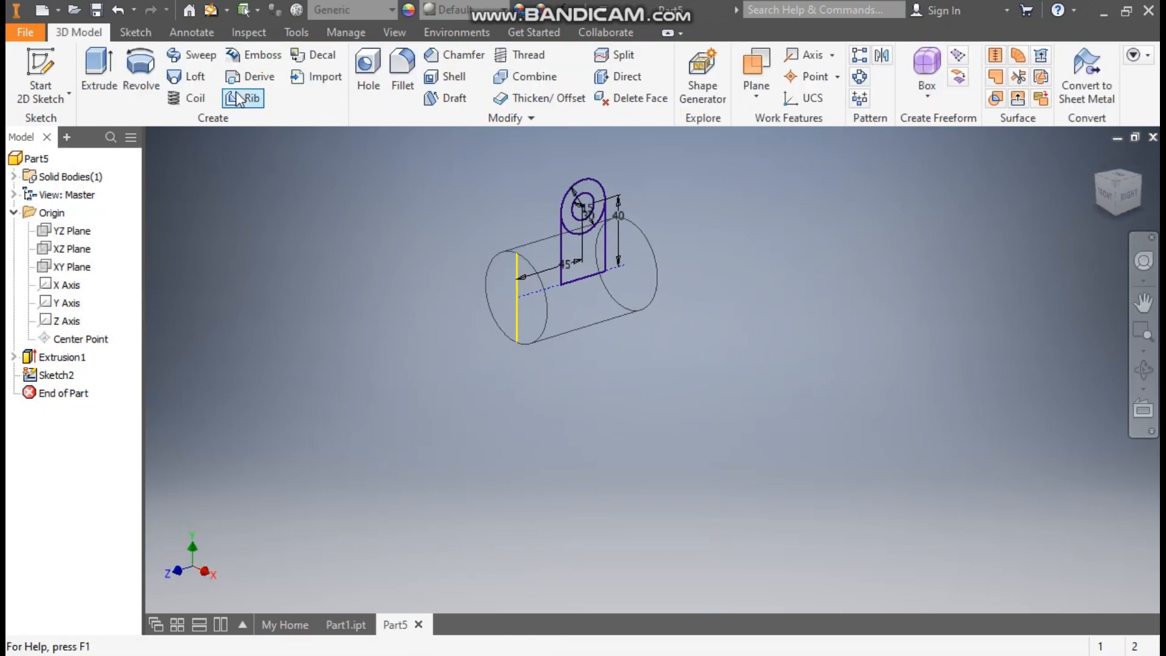
click(90, 63)
scroll(583, 187, up, 5)
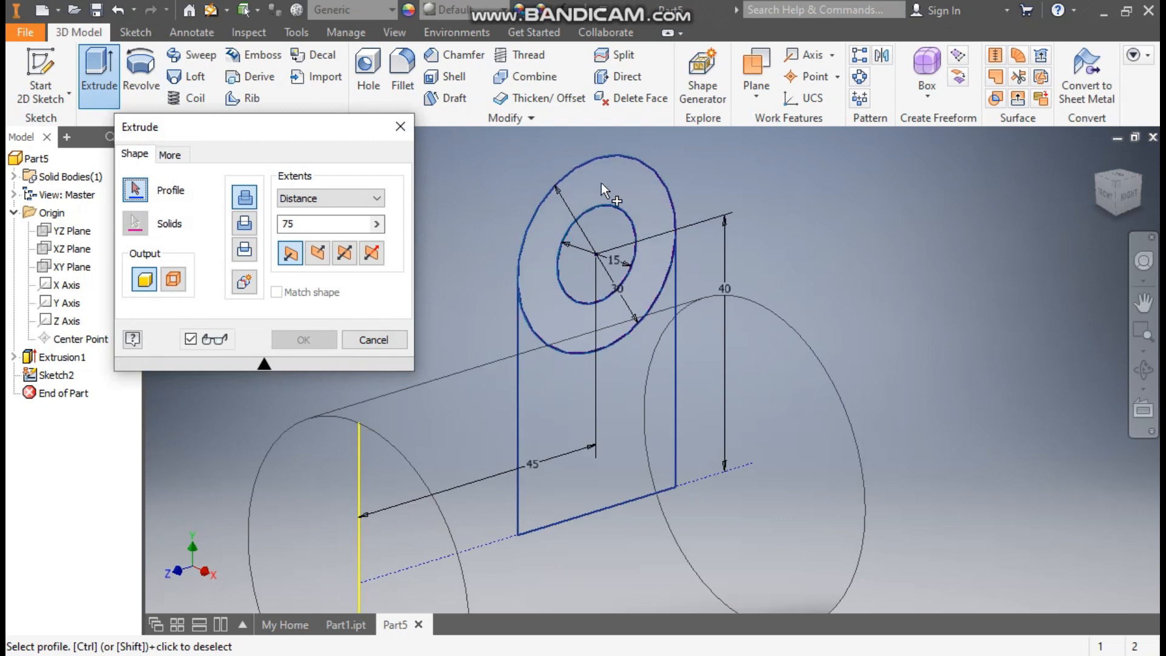
click(611, 181)
click(630, 409)
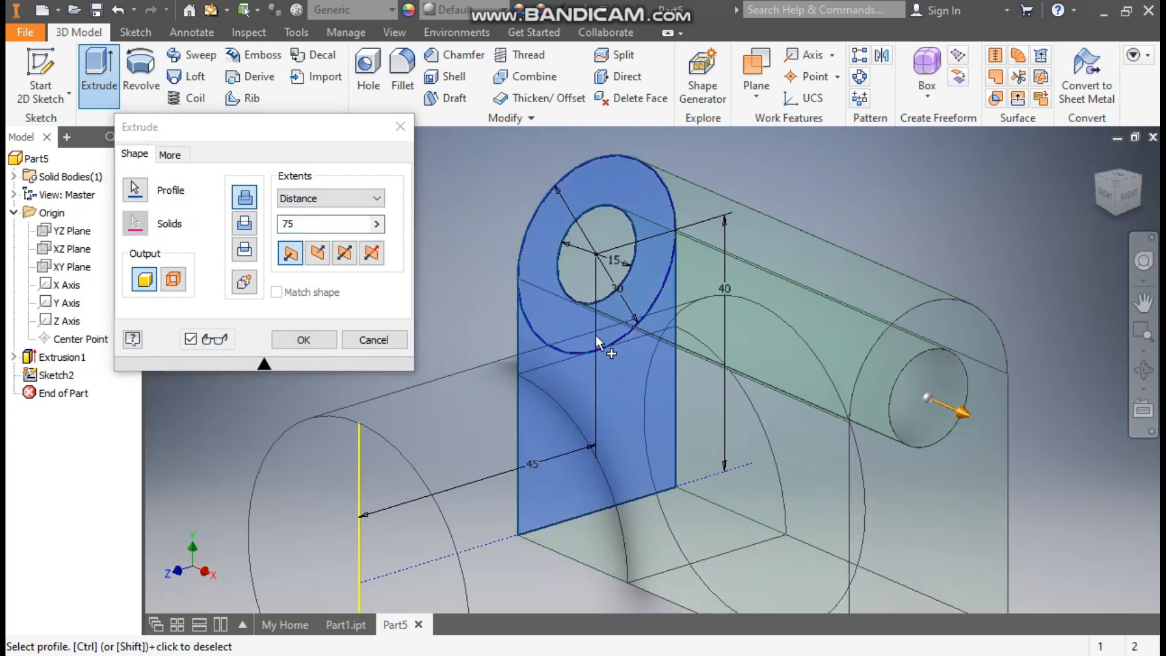
scroll(606, 359, down, 3)
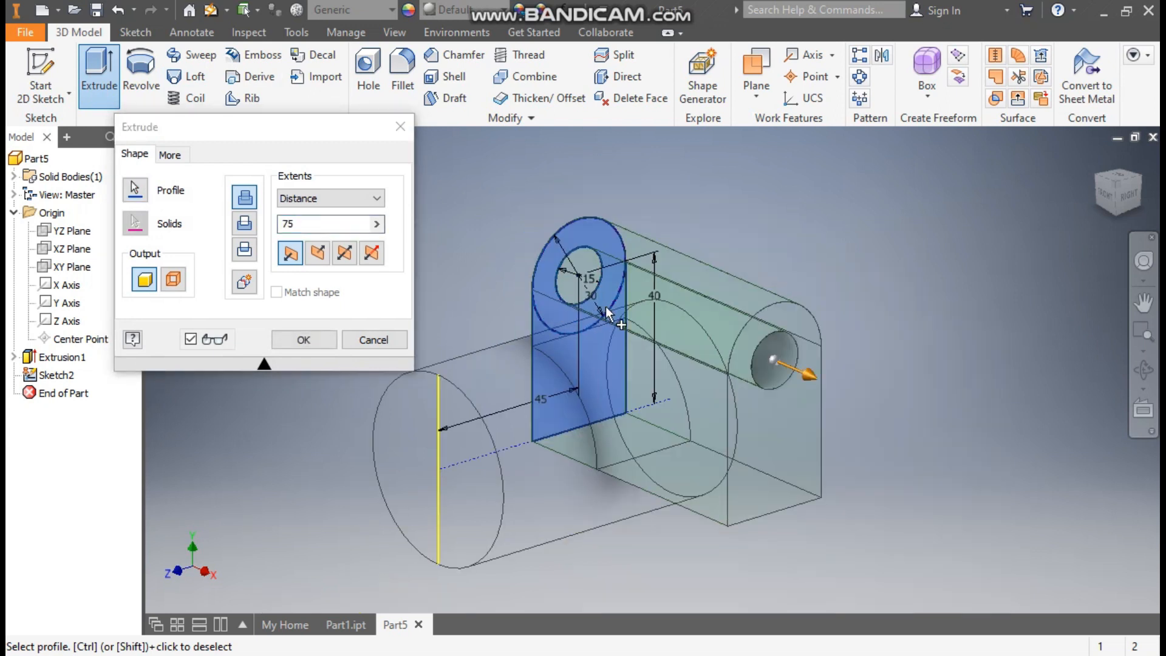
click(344, 256)
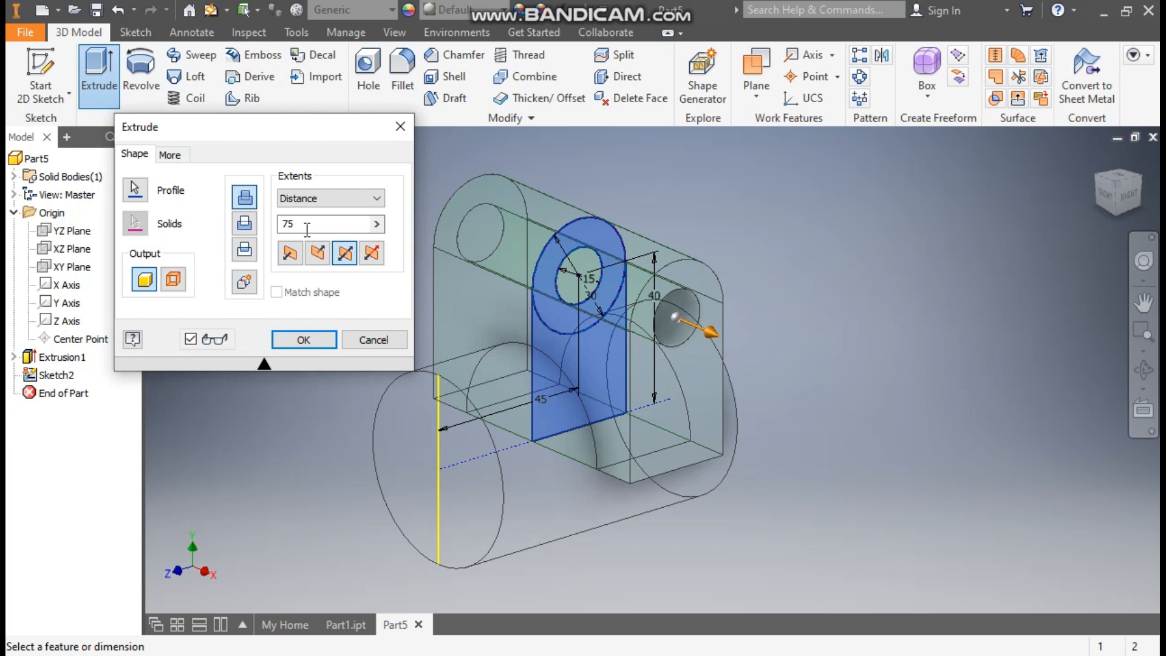
text(20)
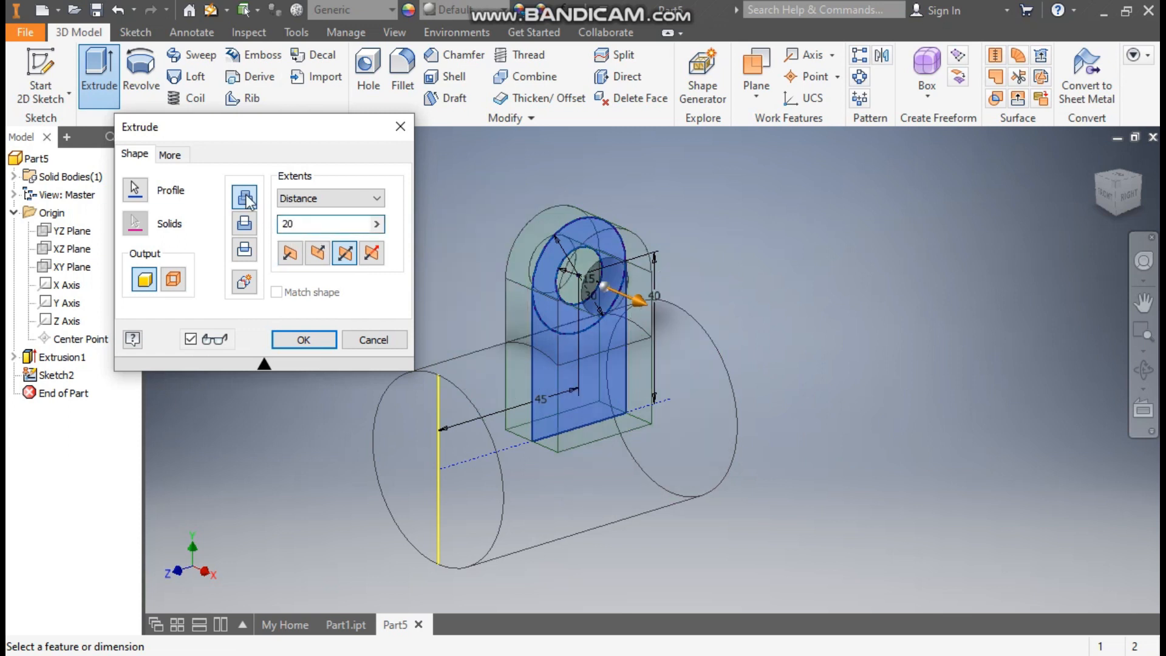
click(304, 341)
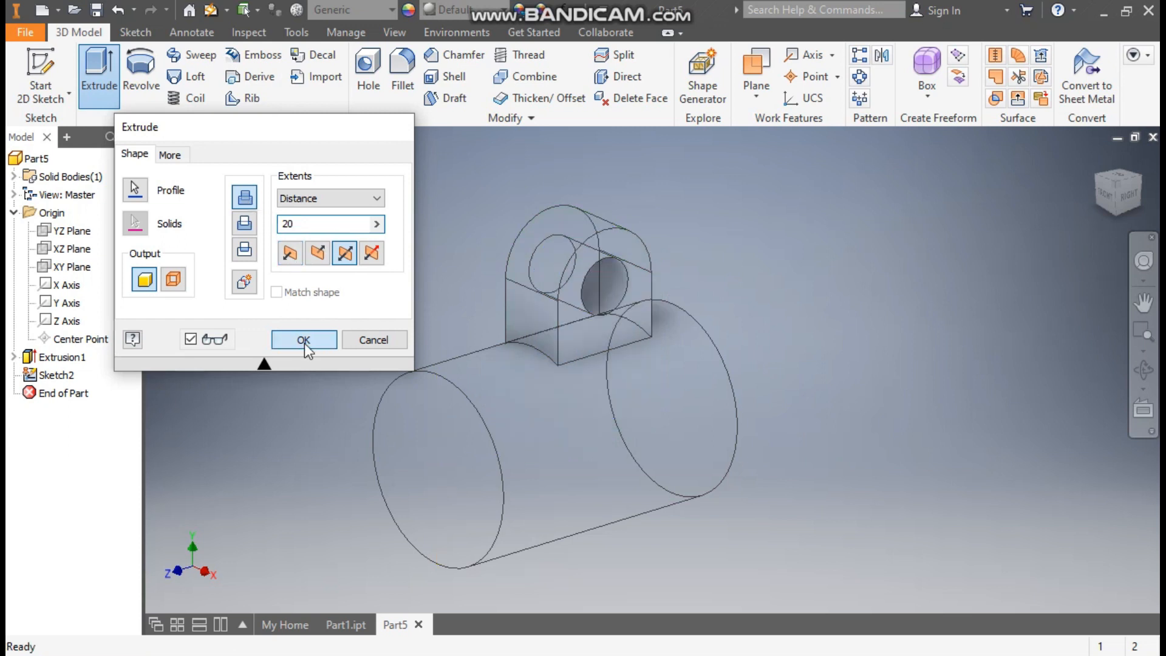
Check the finished bracket in Part1.ipt for reference and return to Part5
scroll(304, 350, down, 3)
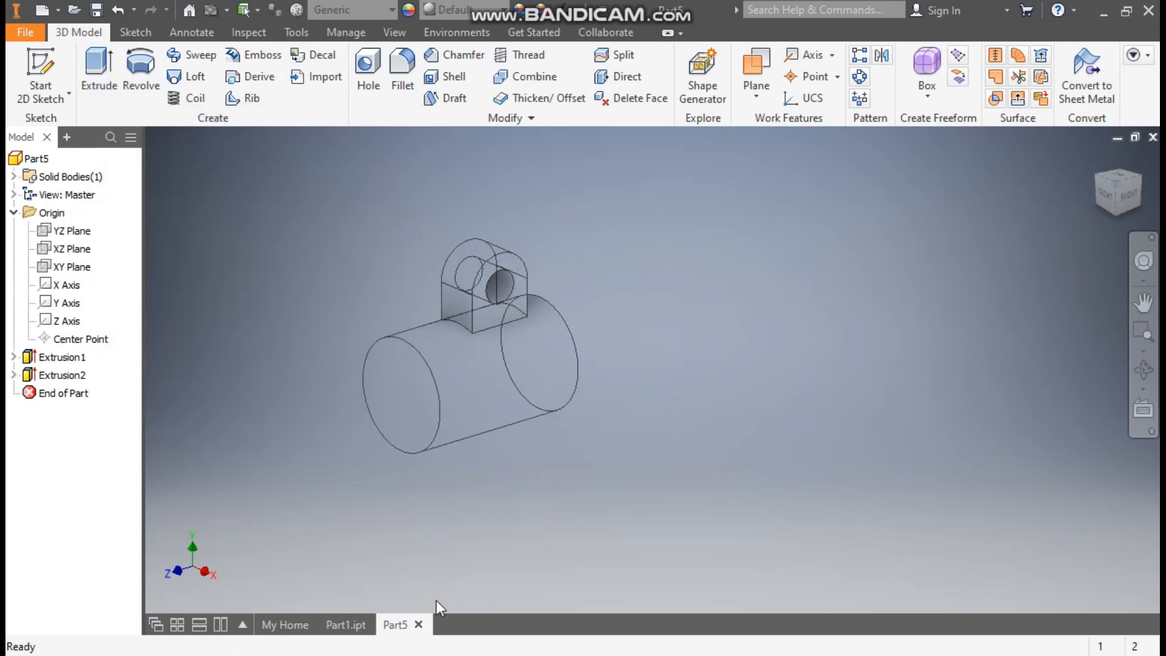
click(351, 625)
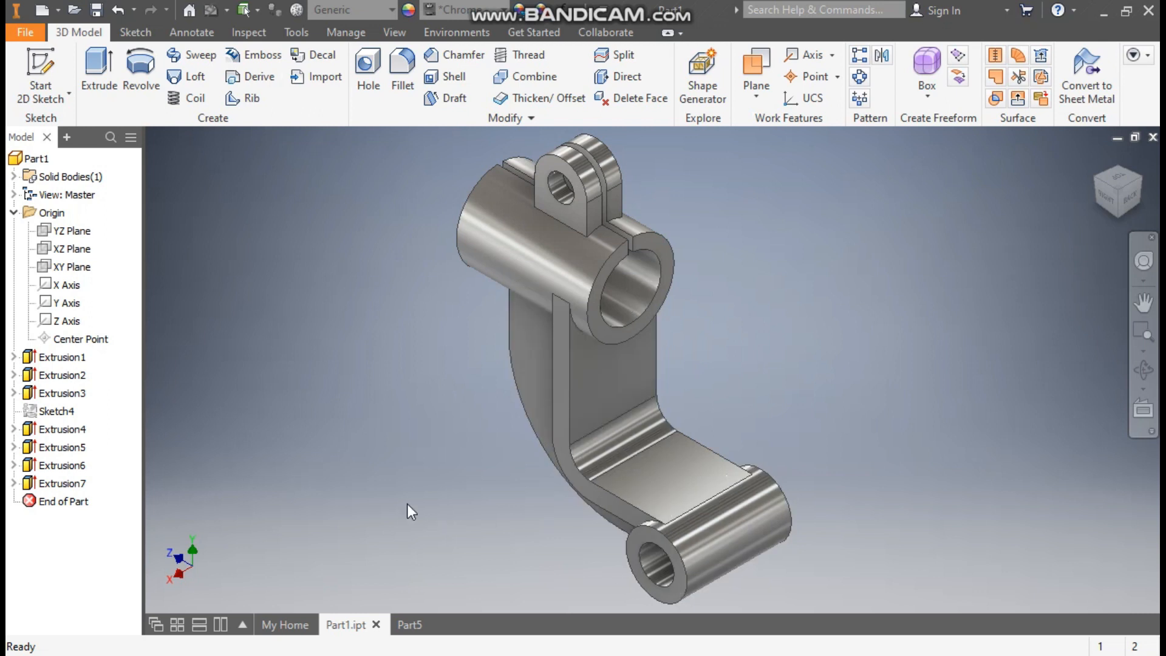
click(410, 624)
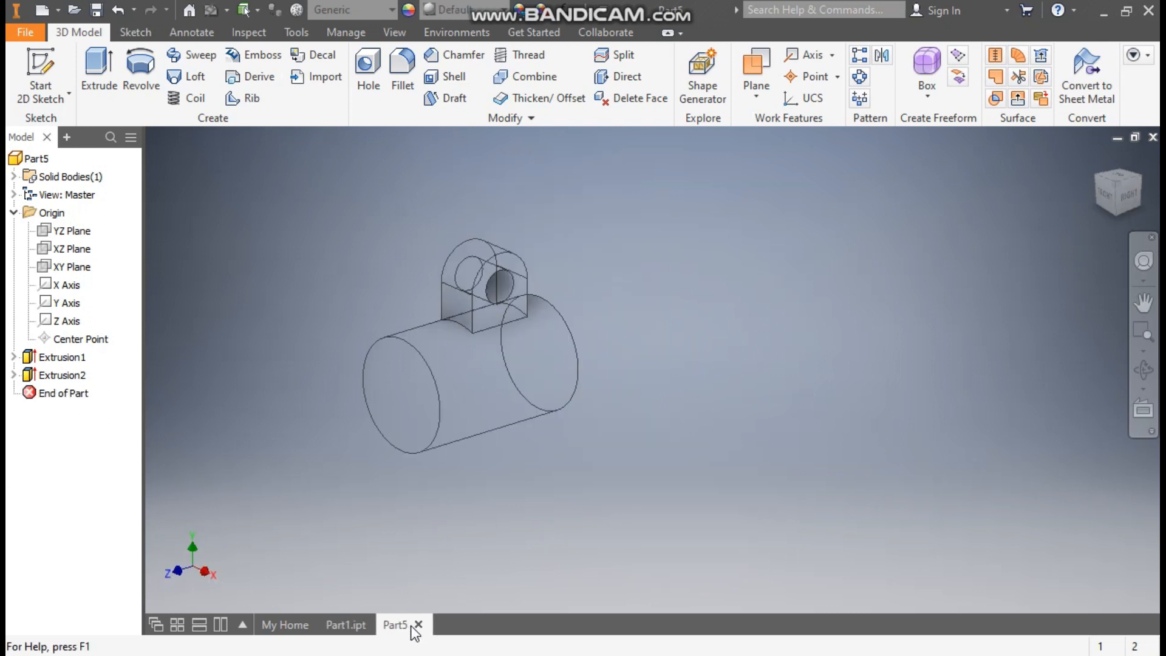
Start a sketch on the YZ Plane and draw a 35 mm diameter circle below the cylinder, beyond its end at the origin
click(74, 232)
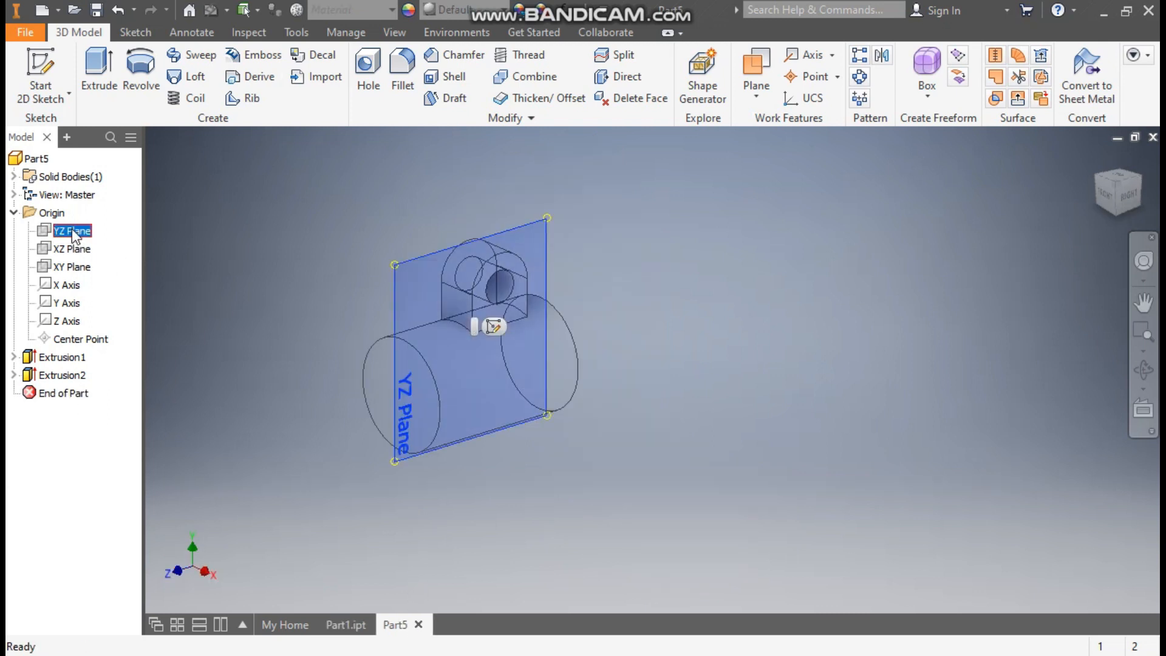
click(494, 327)
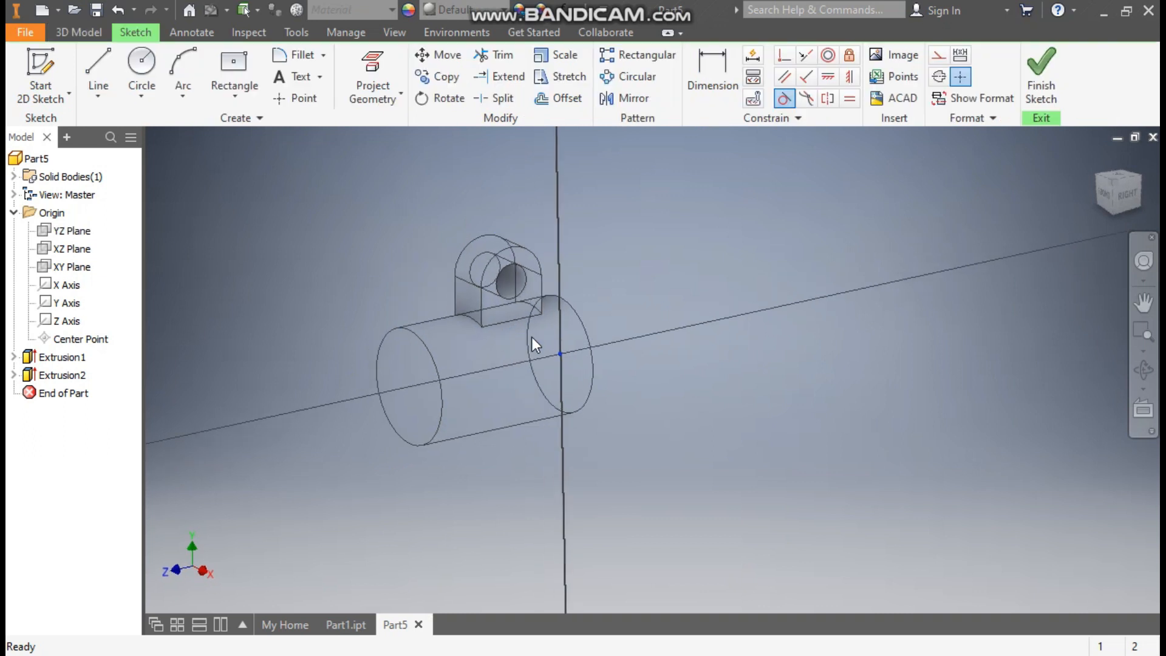
middle_drag(887, 477, 630, 351)
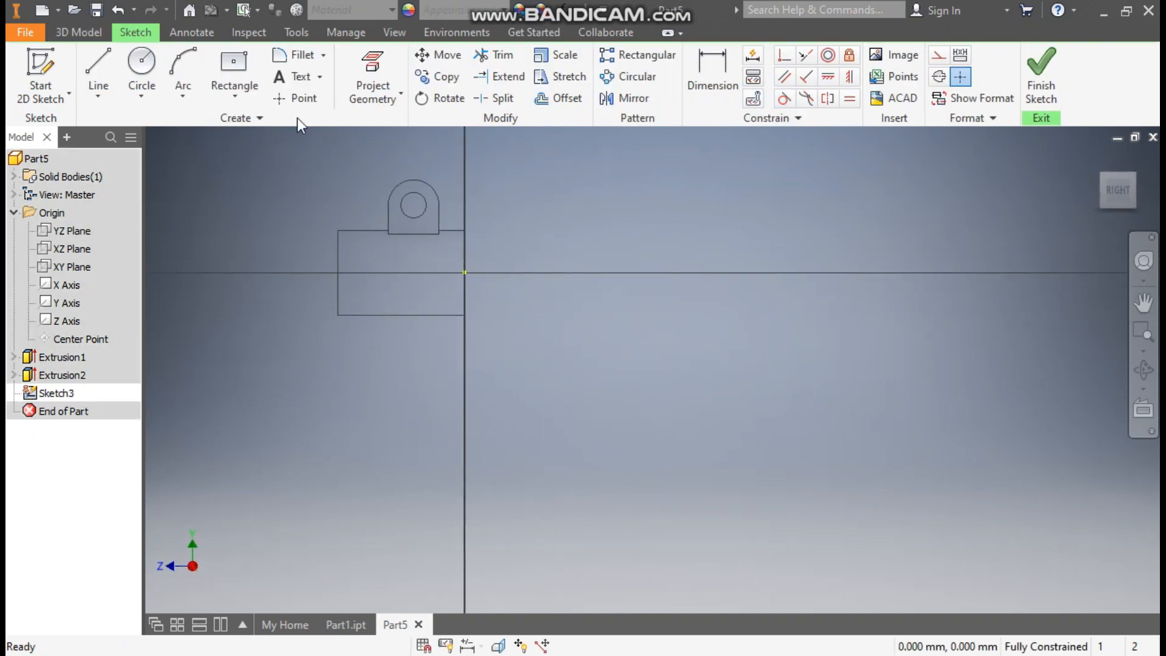
click(141, 64)
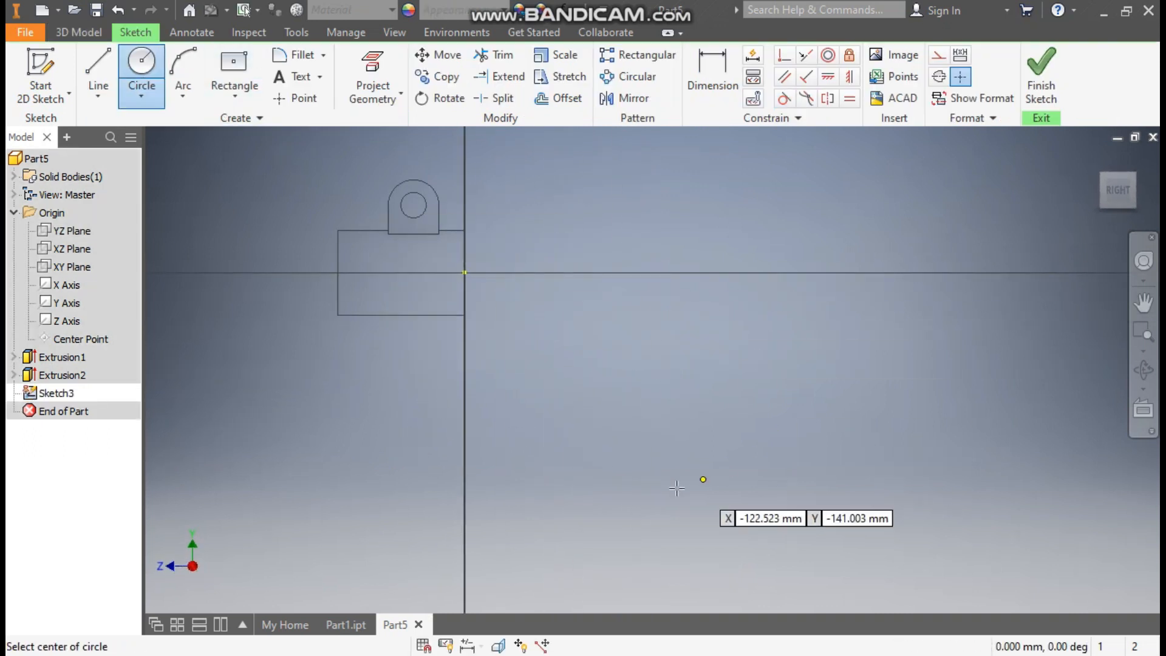
click(634, 466)
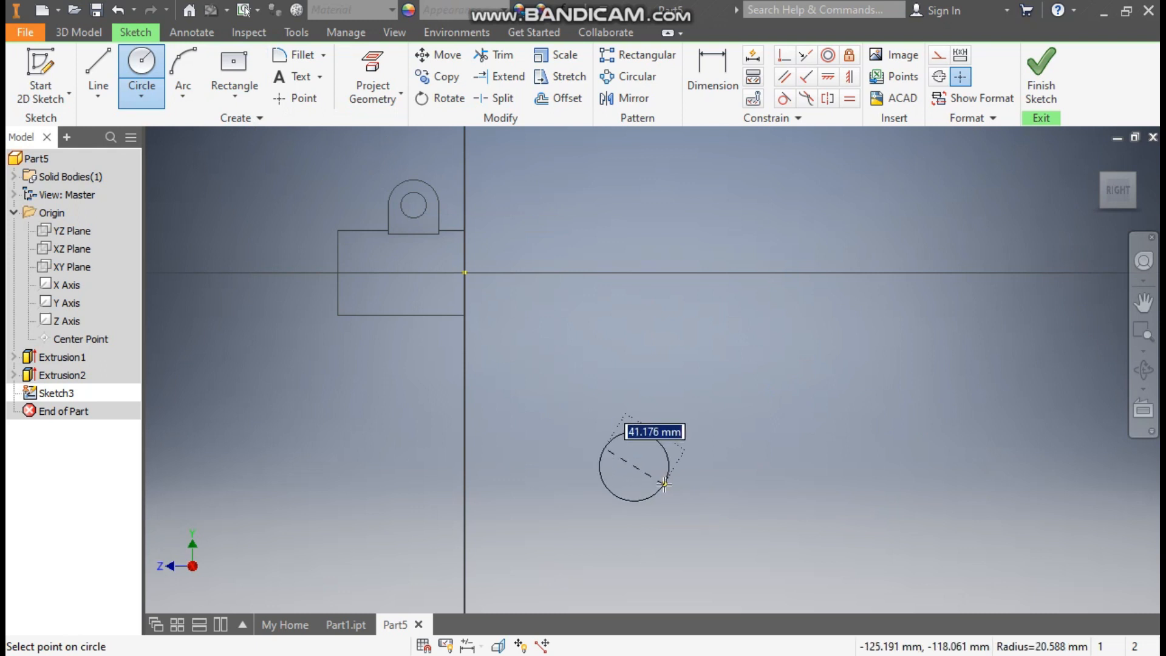
text(35)
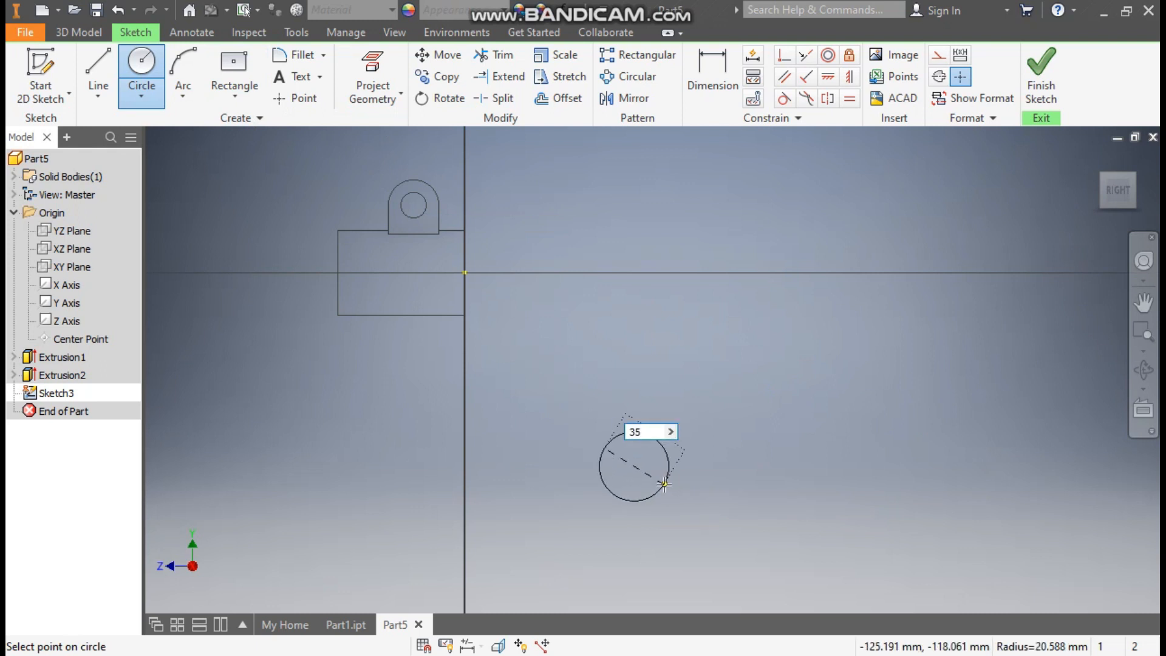
key(Return)
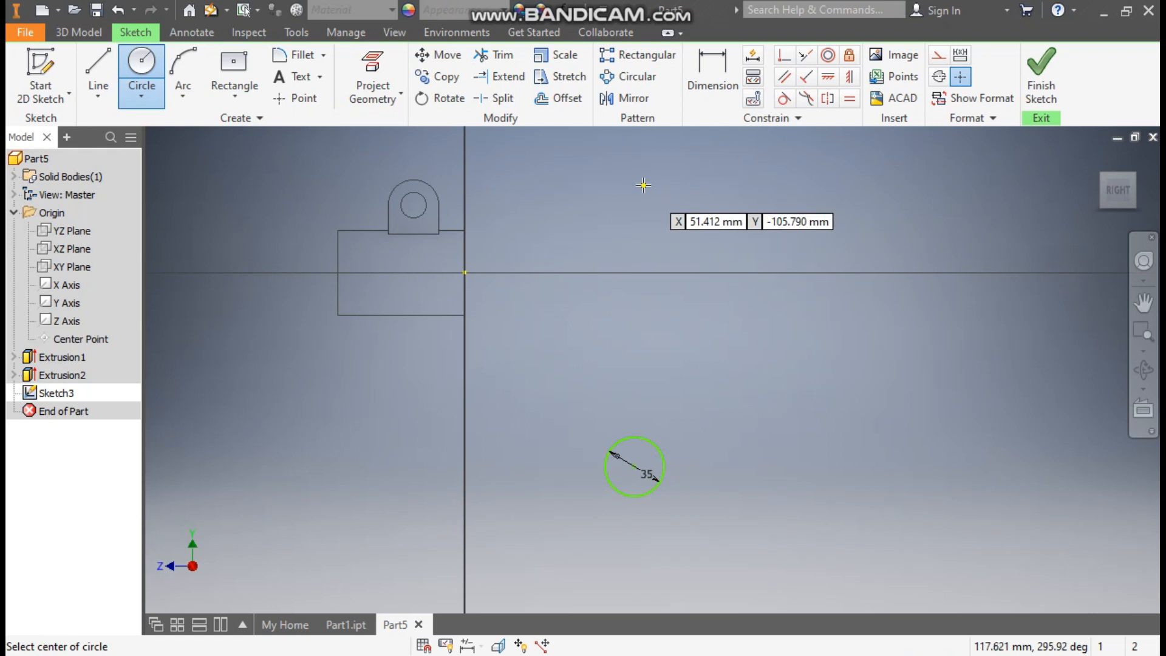
Draw a horizontal line about 136 mm long from the origin away from the cylinder and make it construction geometry
key(l)
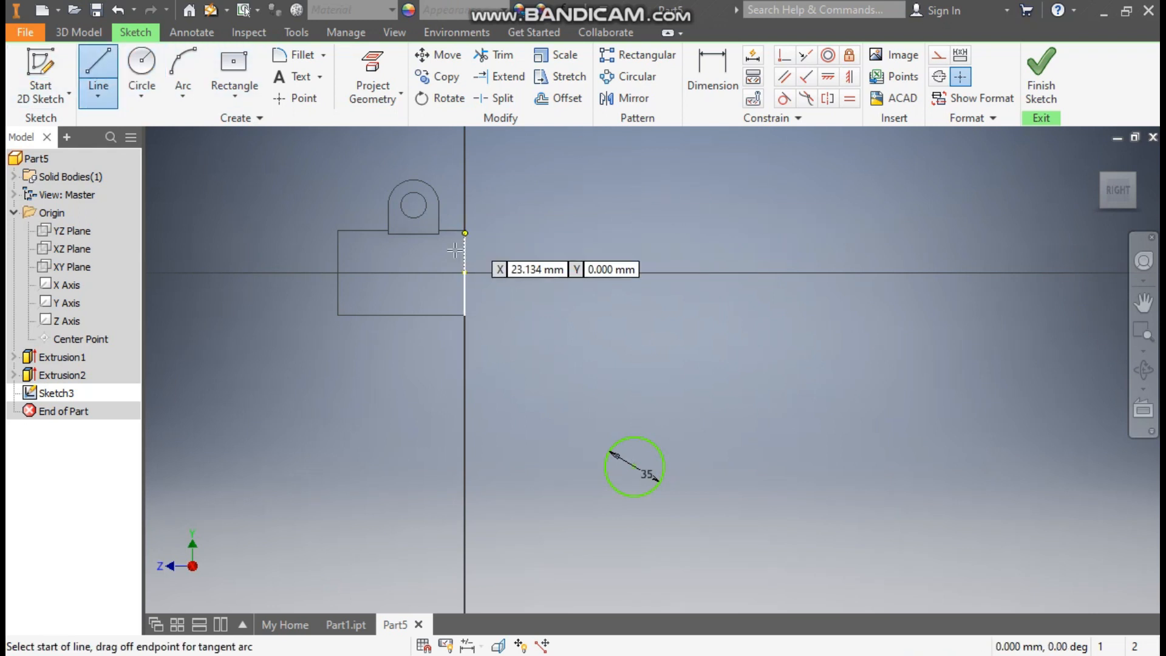
click(465, 273)
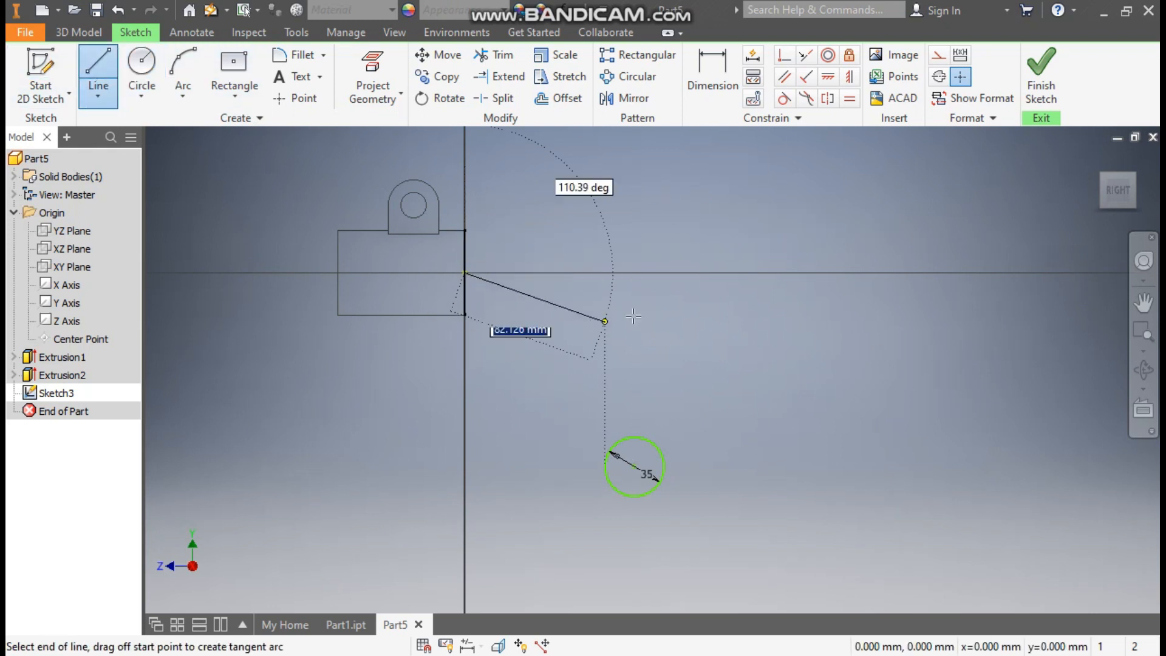
click(694, 273)
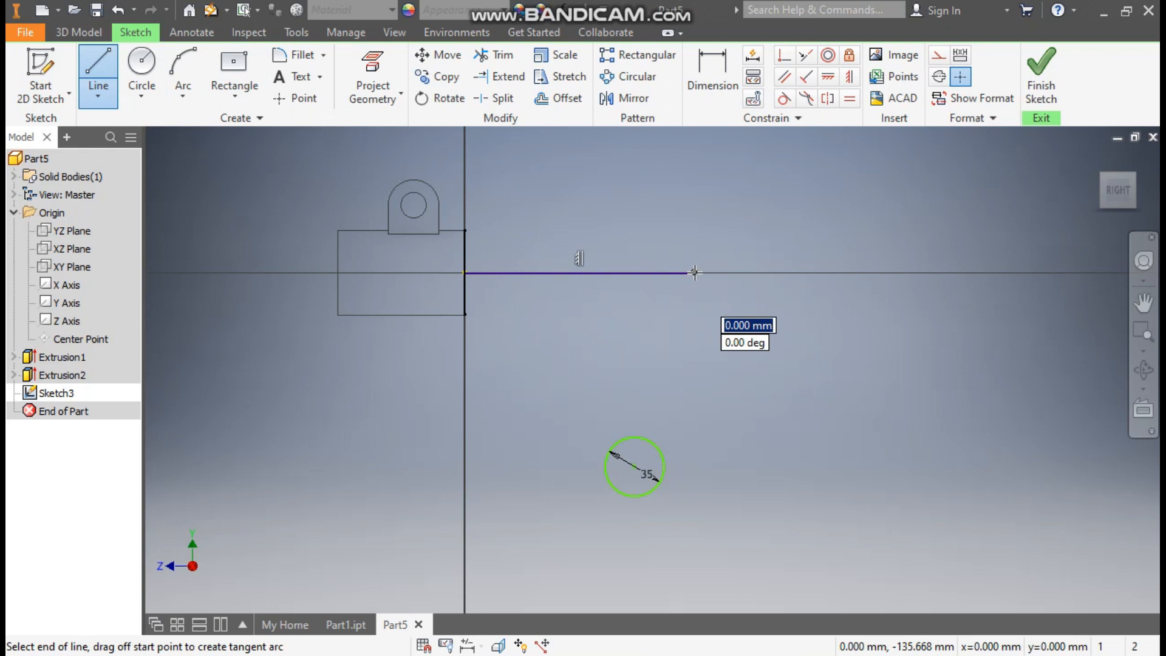
key(Escape)
click(653, 273)
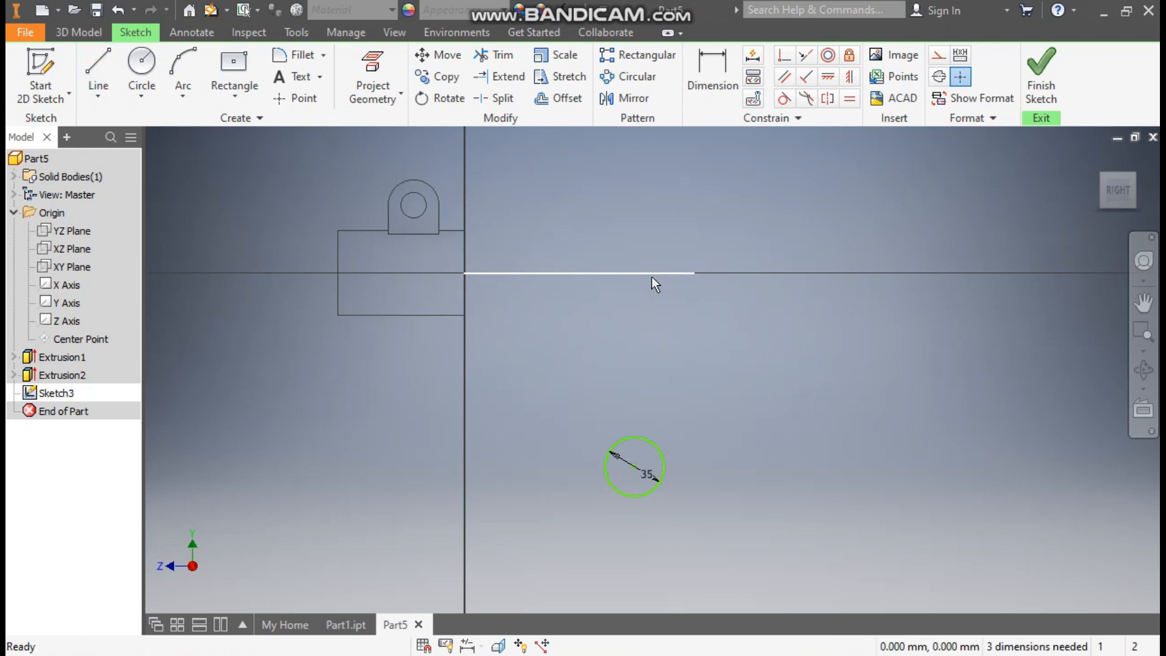
click(939, 56)
click(867, 250)
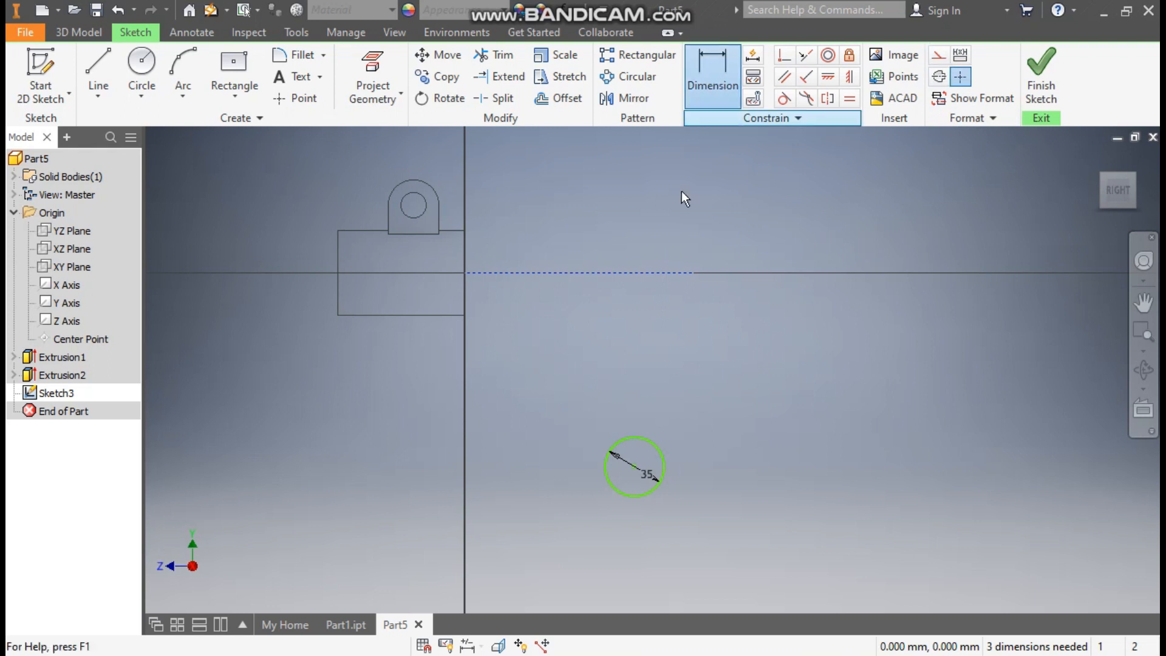
Dimension the 35 mm circle's centre 100 mm below the construction line
click(630, 278)
click(636, 469)
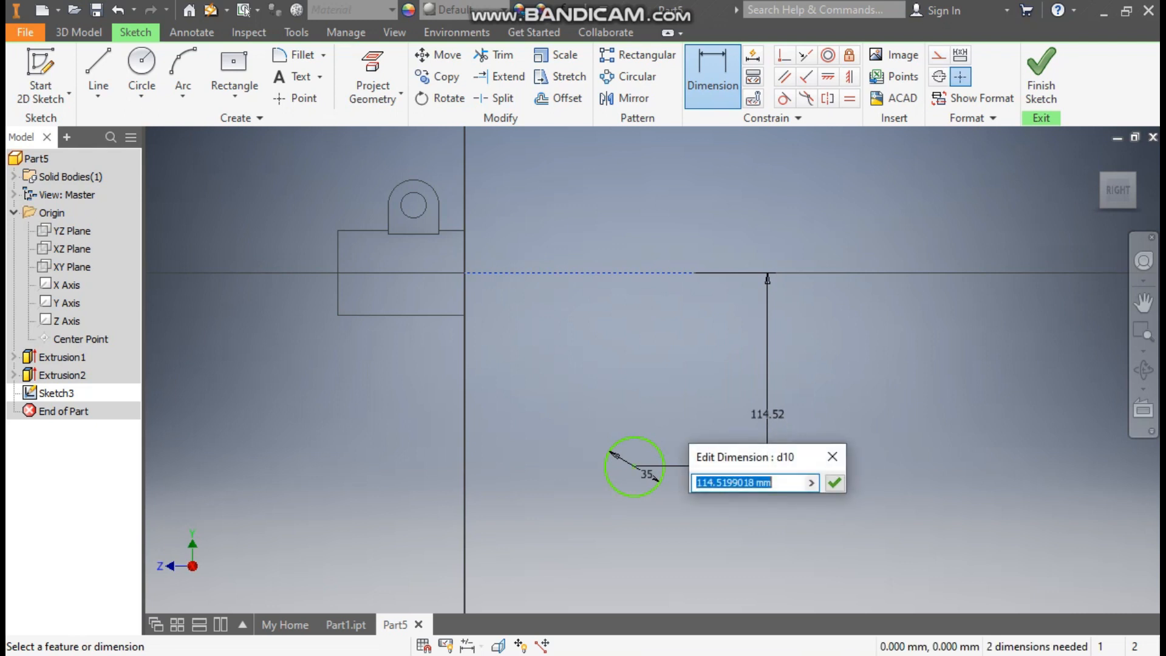
text(100)
key(Return)
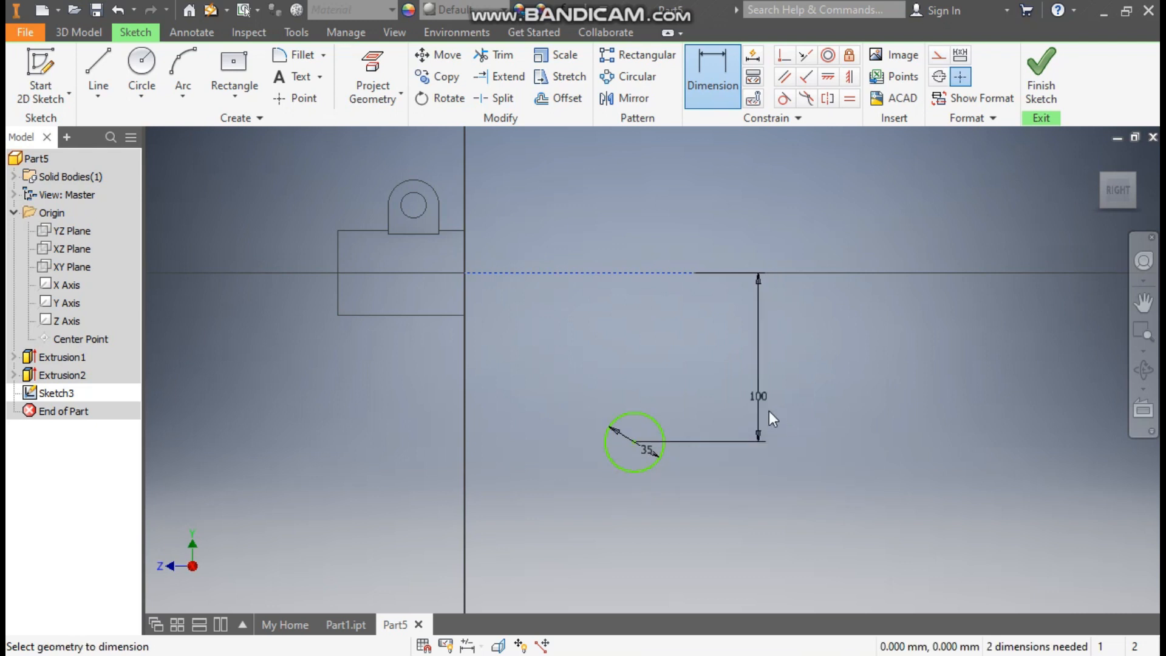
Dimension the 35 mm circle's centre 45 mm from the cylinder's end edge at the origin
click(467, 286)
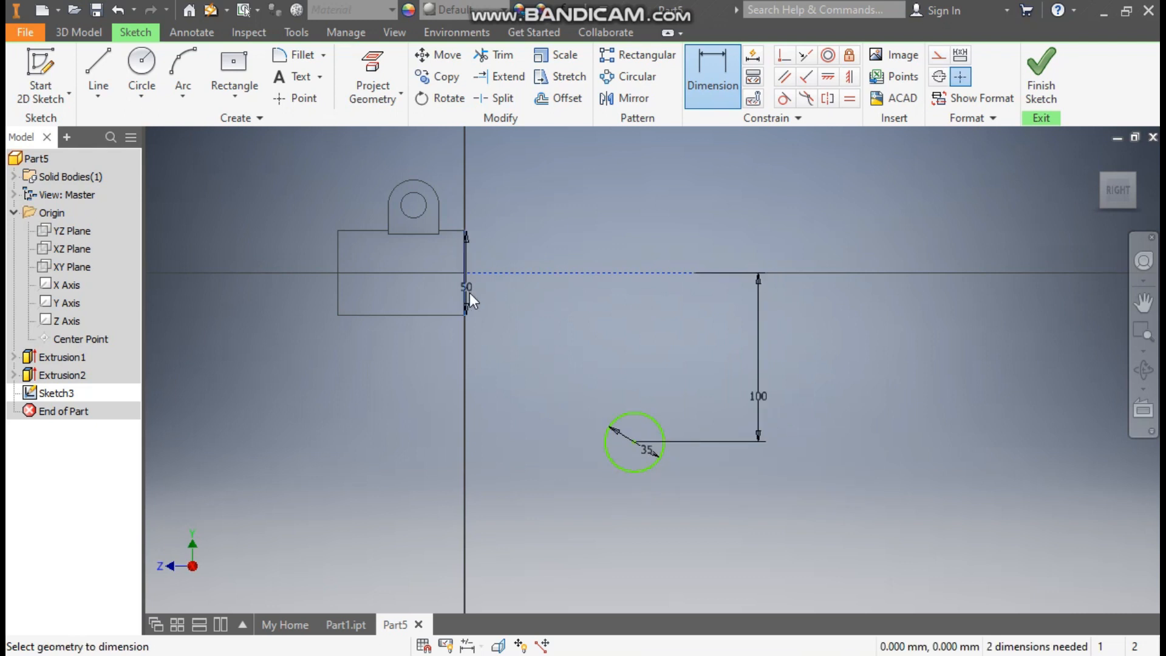
click(635, 443)
click(581, 534)
text(45)
key(Return)
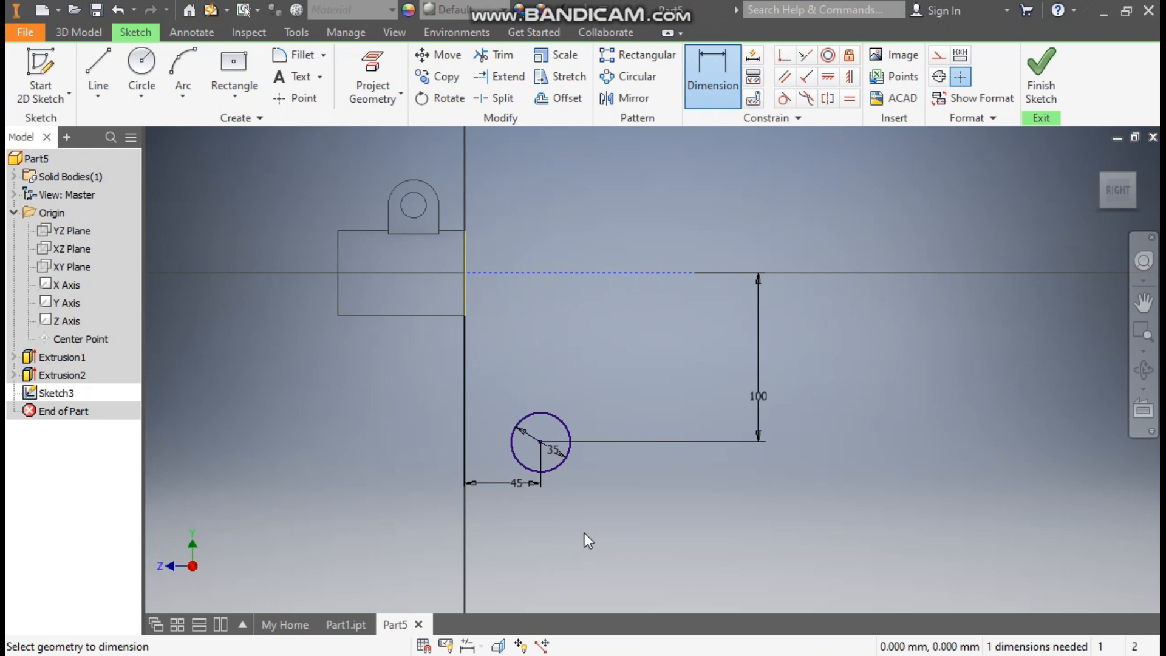
Finish the sketch and extrude the 35 mm circle symmetrically by a total distance of 60 mm
click(1046, 79)
click(86, 67)
scroll(668, 389, down, 2)
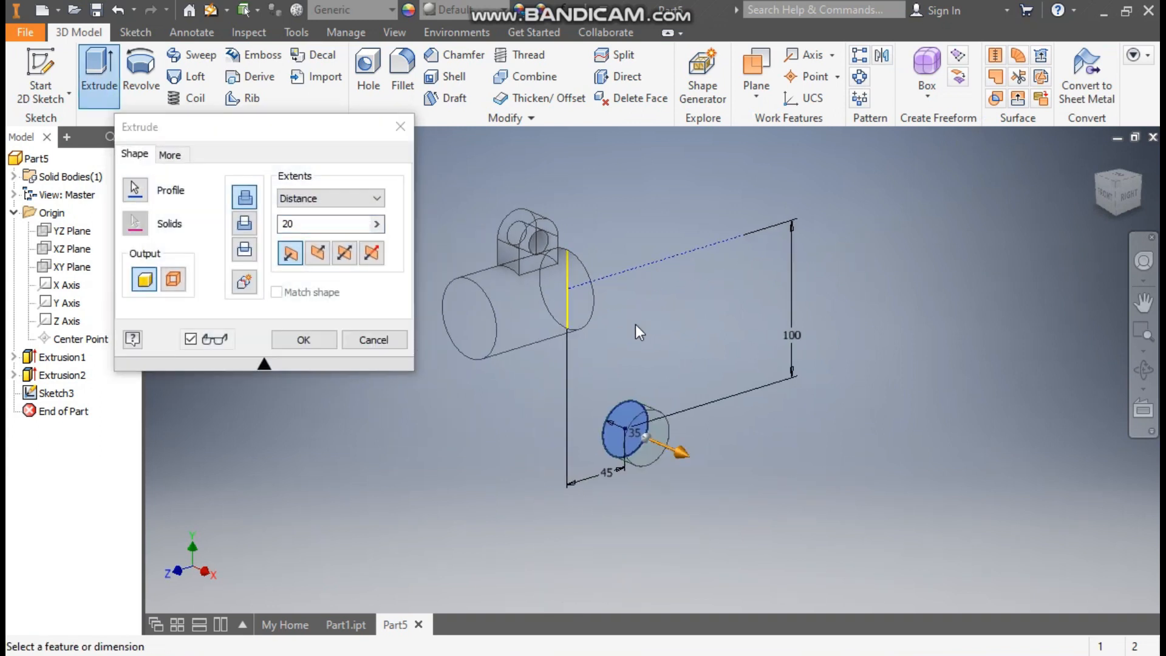
click(345, 254)
double_click(322, 223)
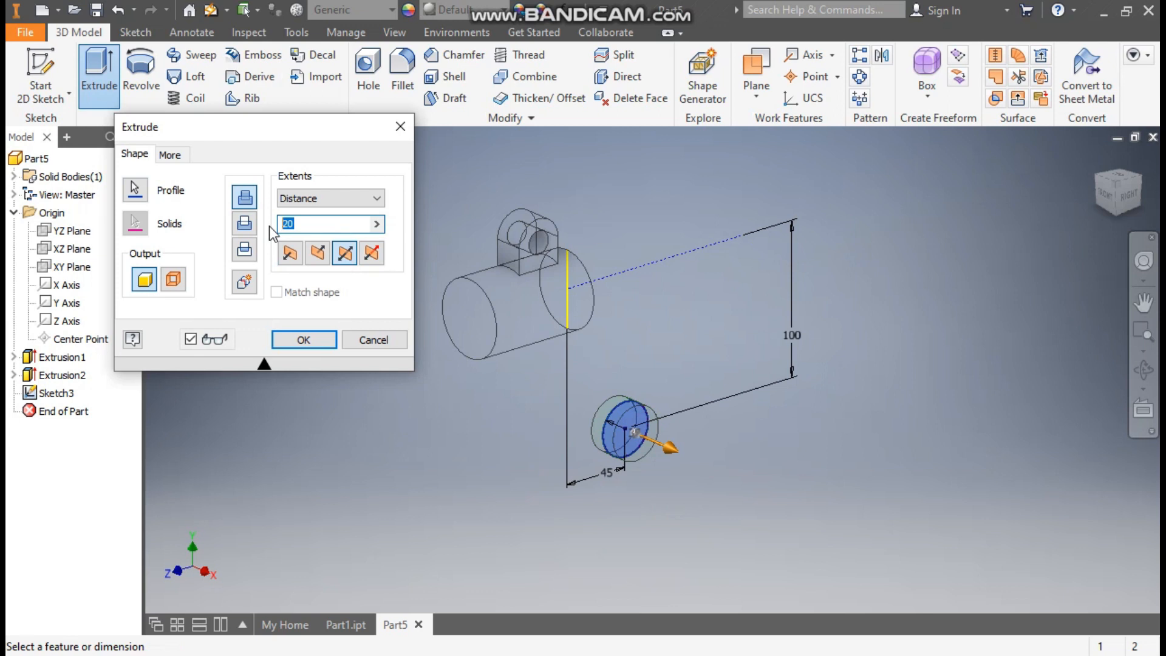
text(60)
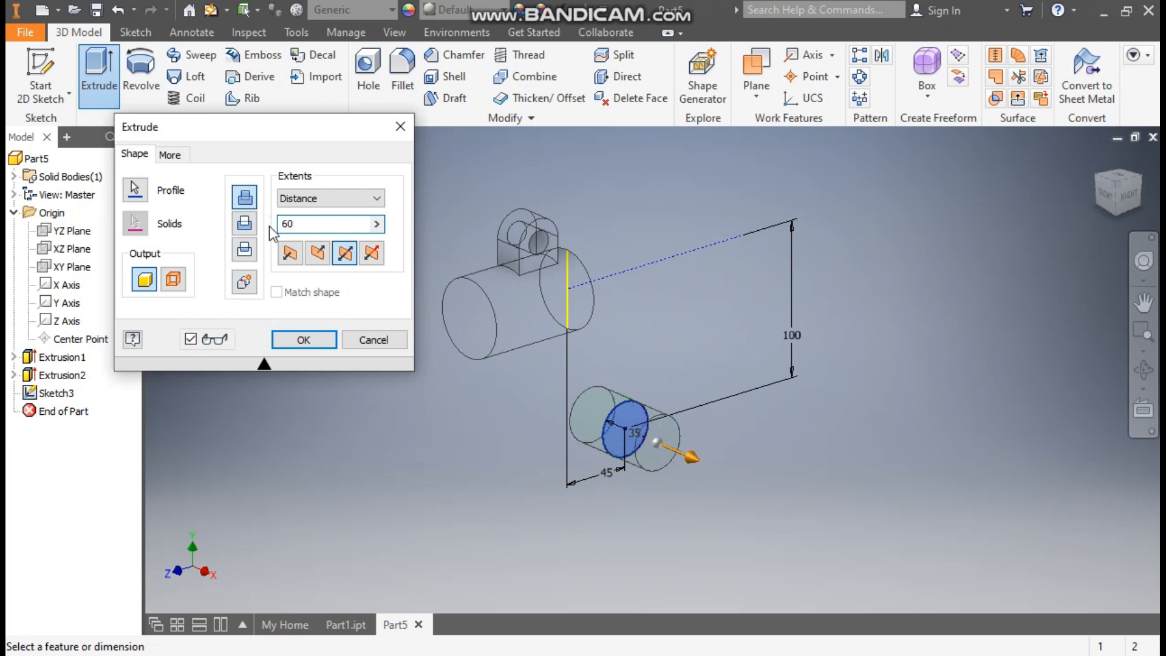
click(298, 341)
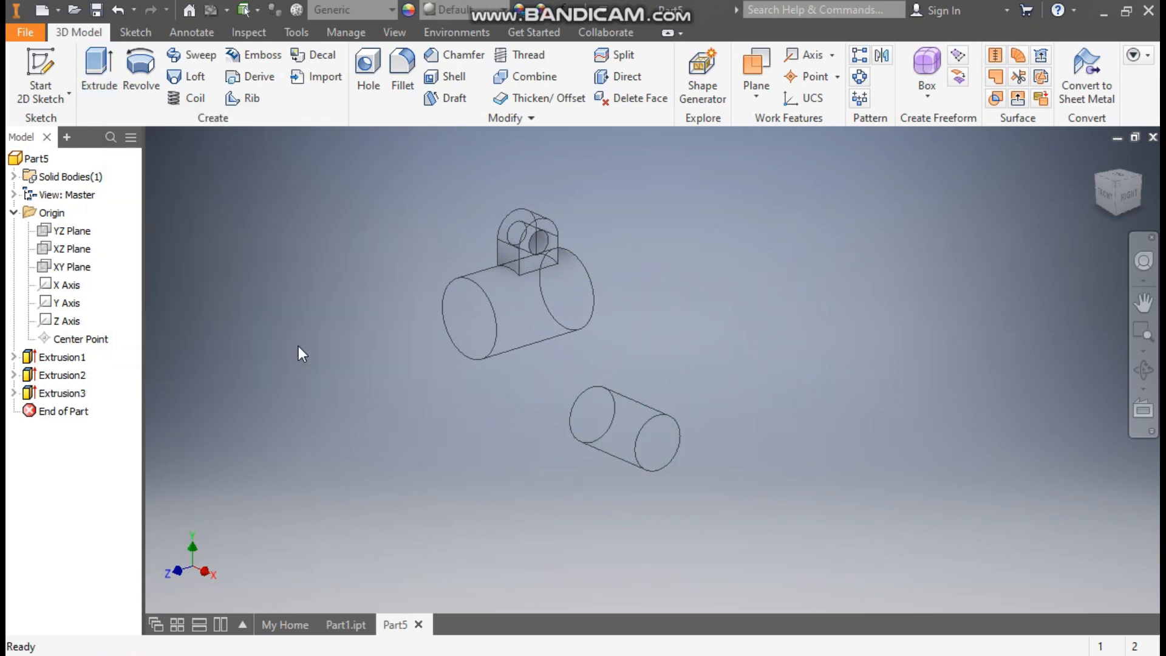
Start a new sketch on the YZ Plane for the arm between the large cylinder and the lower boss
click(1142, 177)
middle_drag(763, 373, 720, 362)
scroll(755, 367, up, 1)
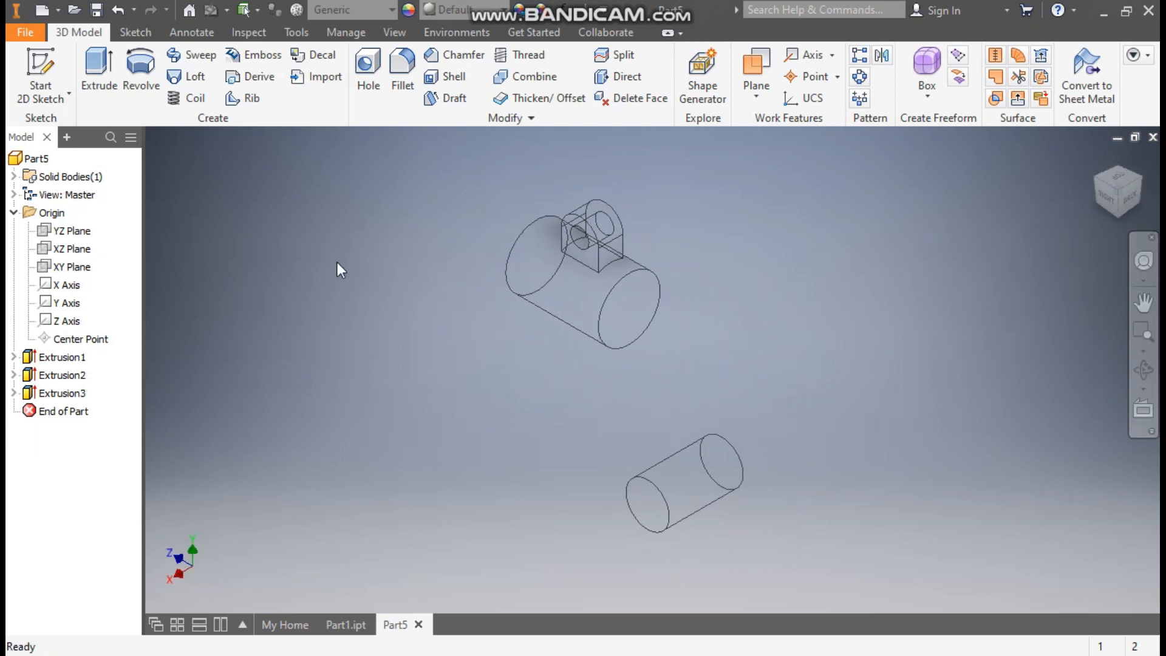
click(67, 231)
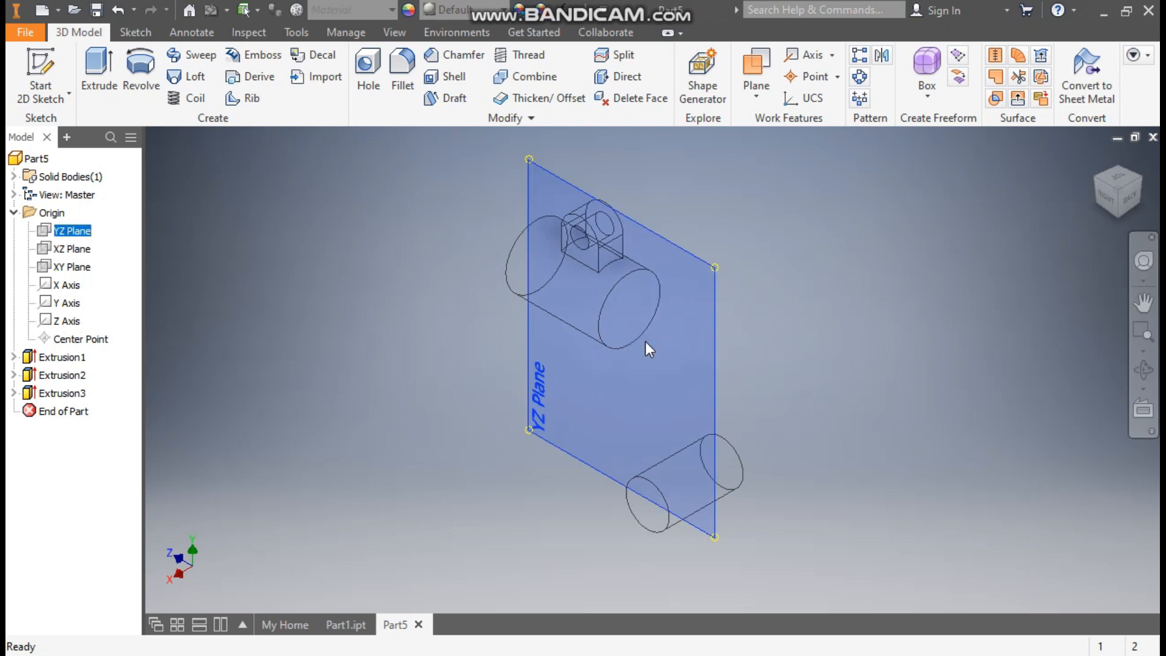
click(646, 336)
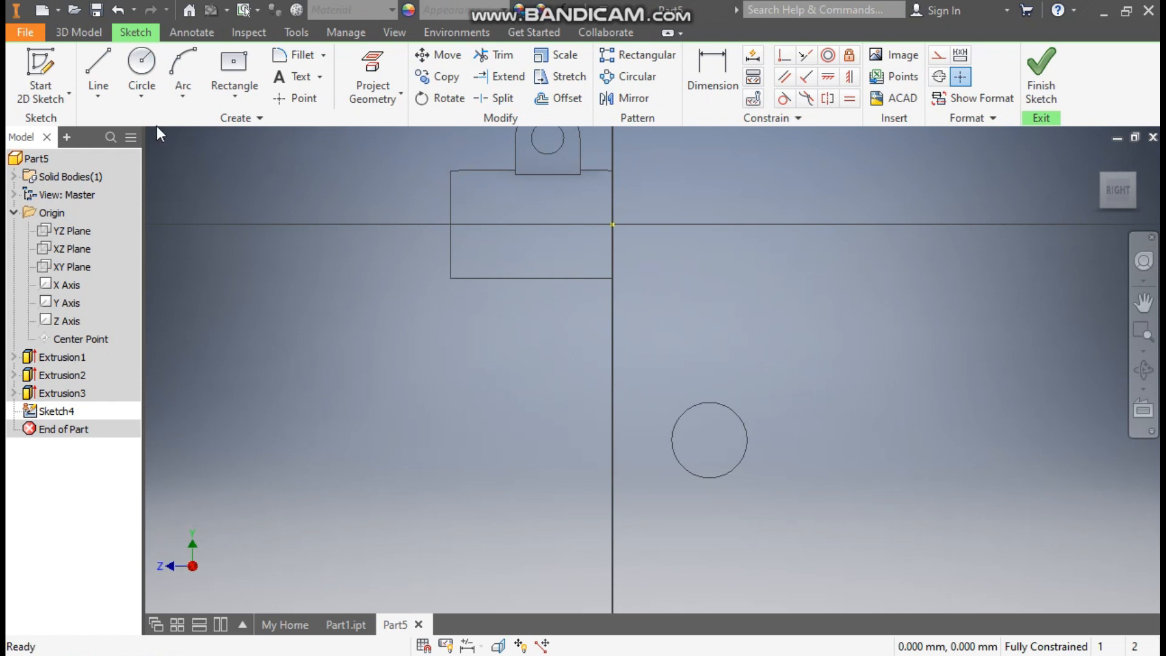
Draw a closed L-shaped profile from the boss circle's uppermost point into the large cylinder, about 114 mm down and back to the circle's lowest point
click(100, 59)
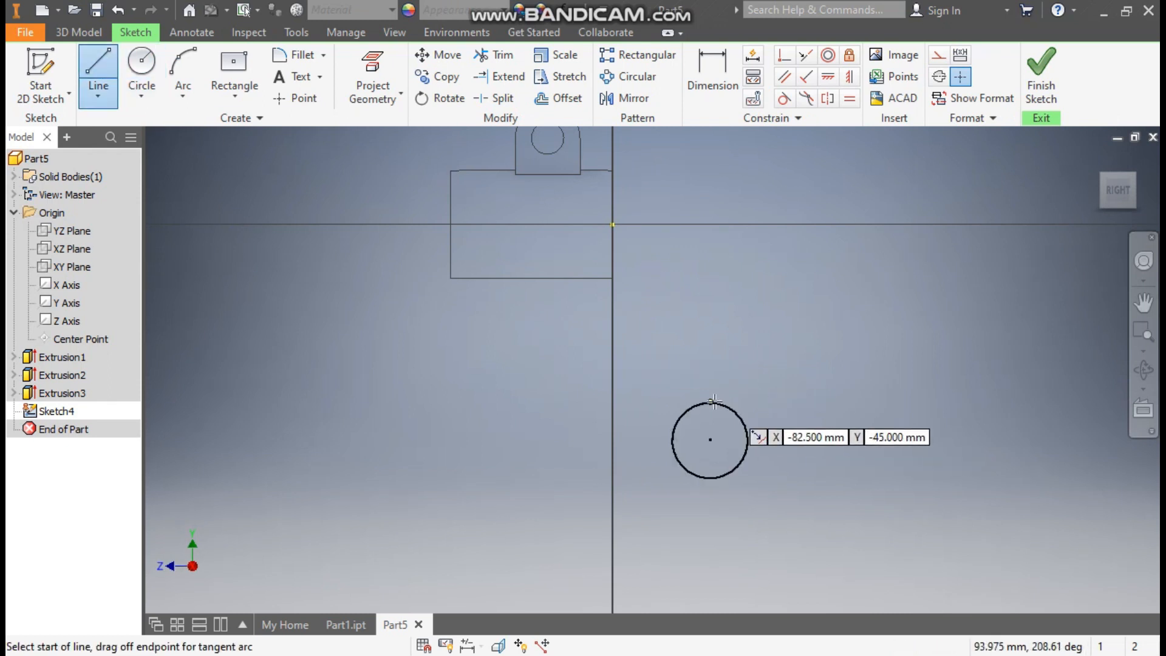
click(710, 439)
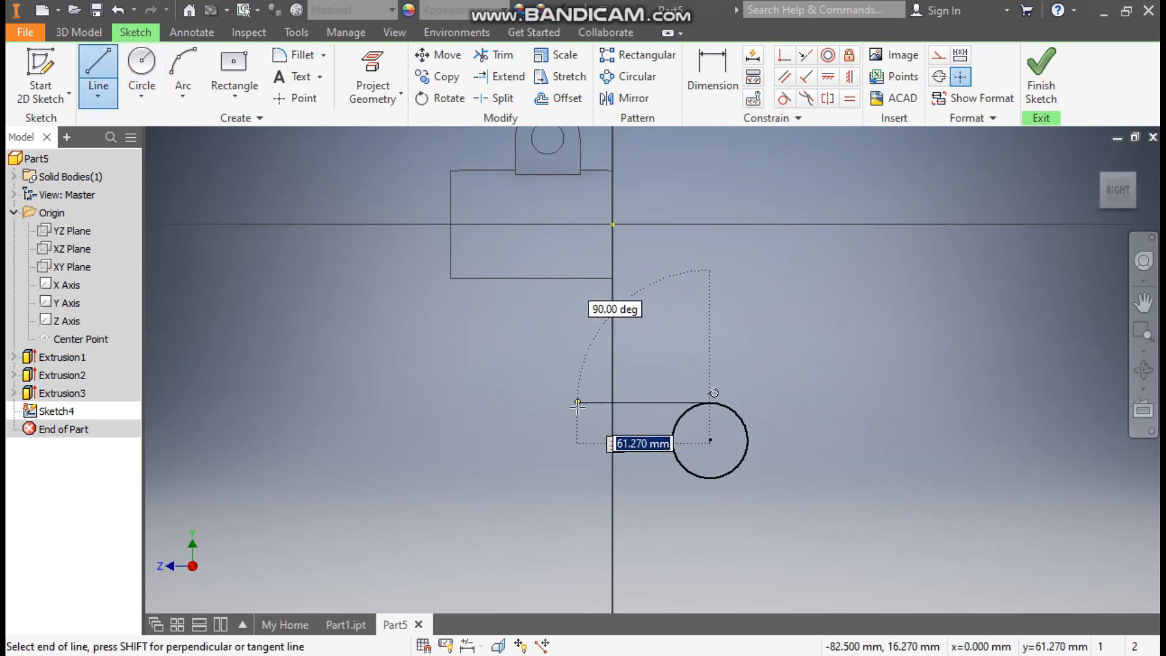
click(577, 403)
click(578, 233)
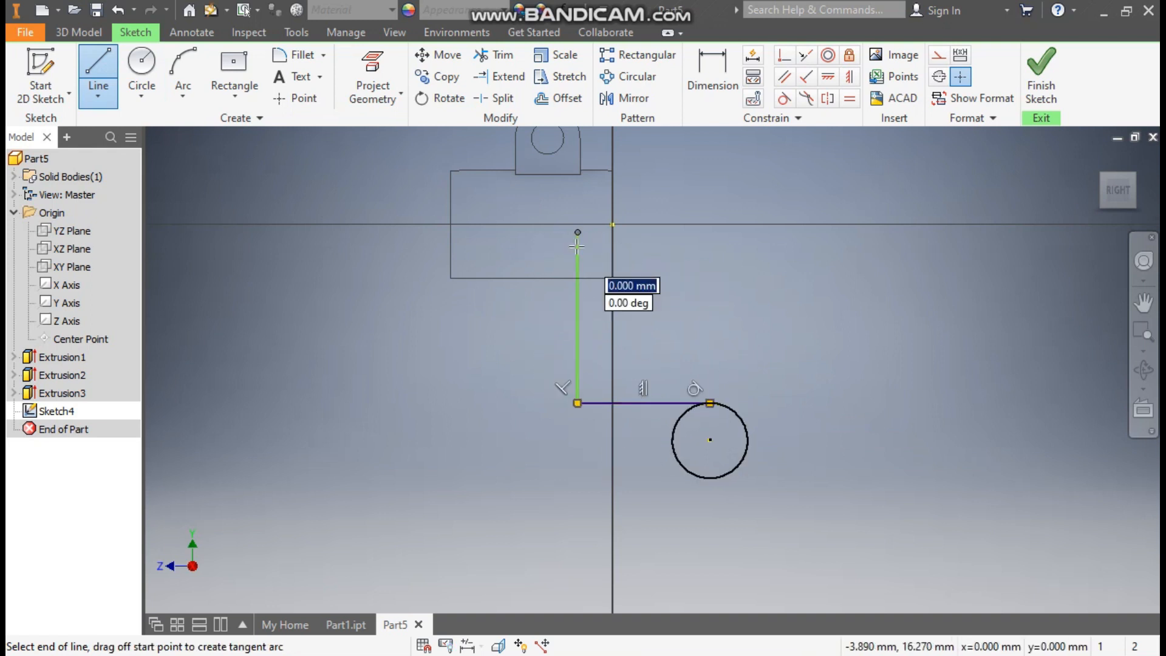
click(481, 232)
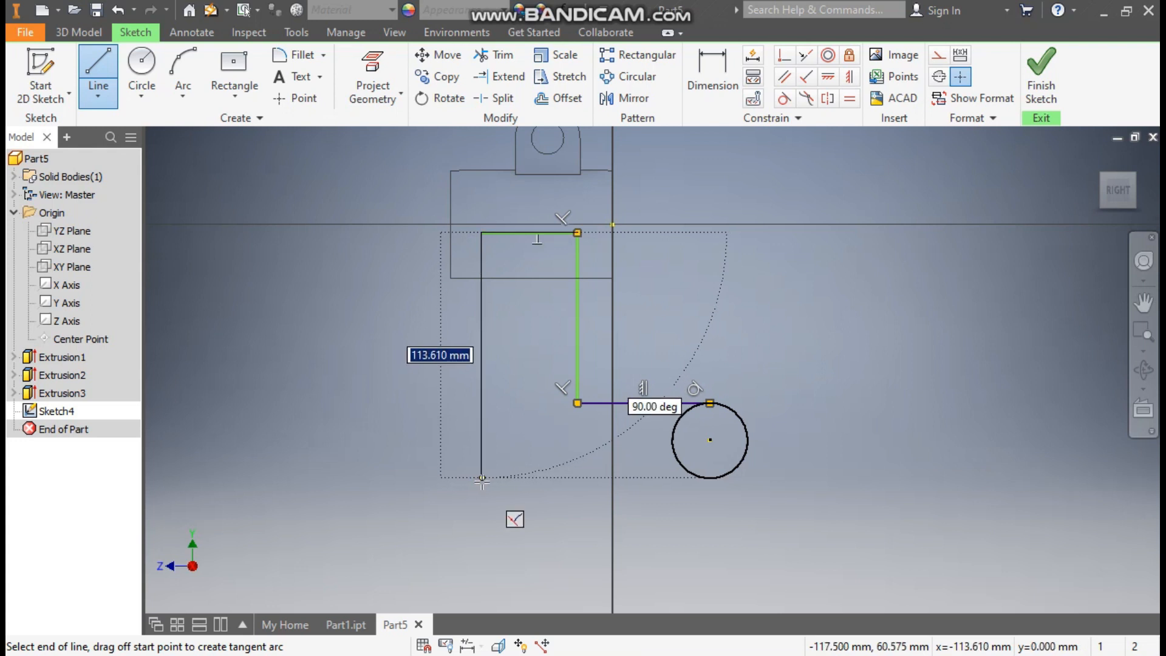
click(481, 478)
double_click(710, 478)
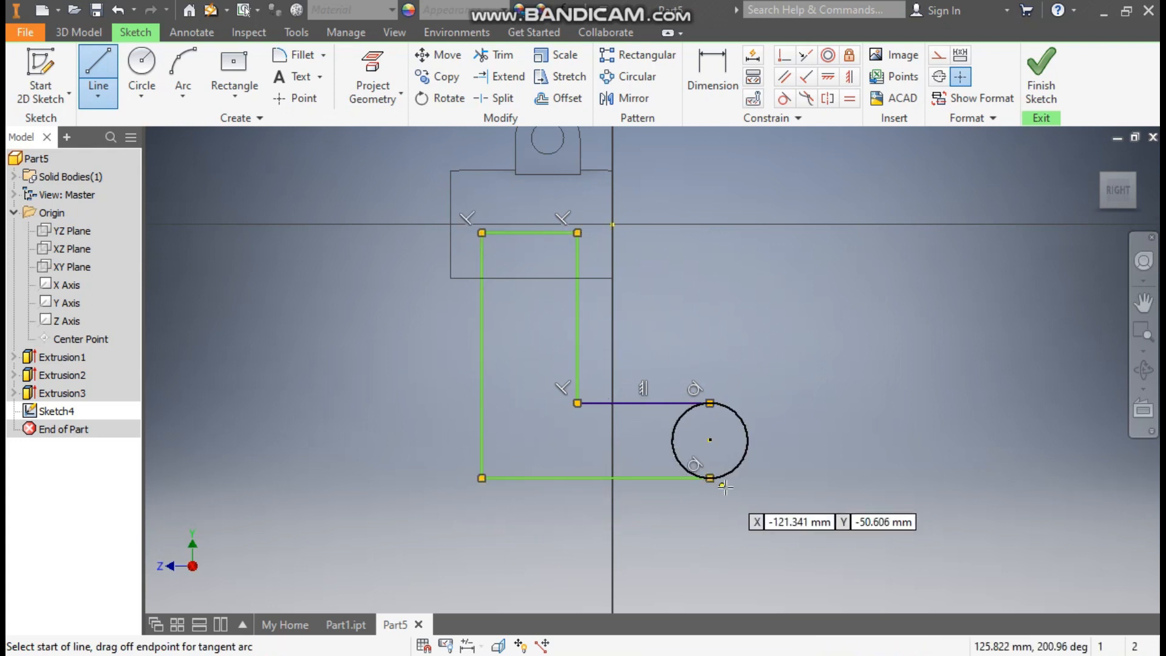
click(711, 404)
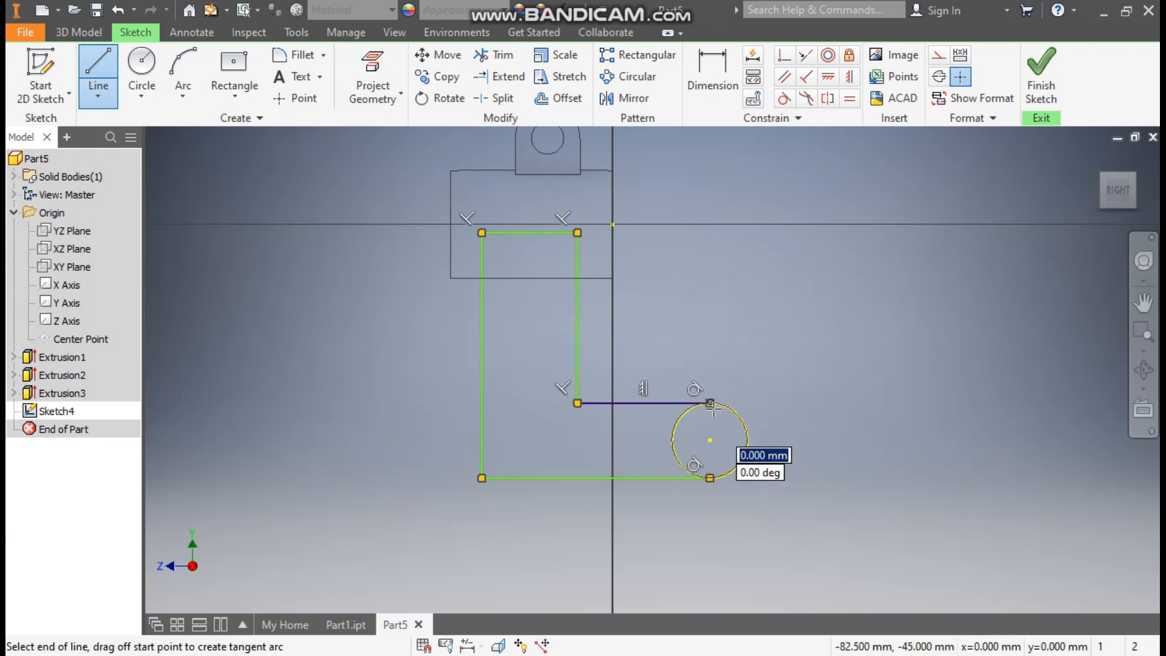
click(711, 480)
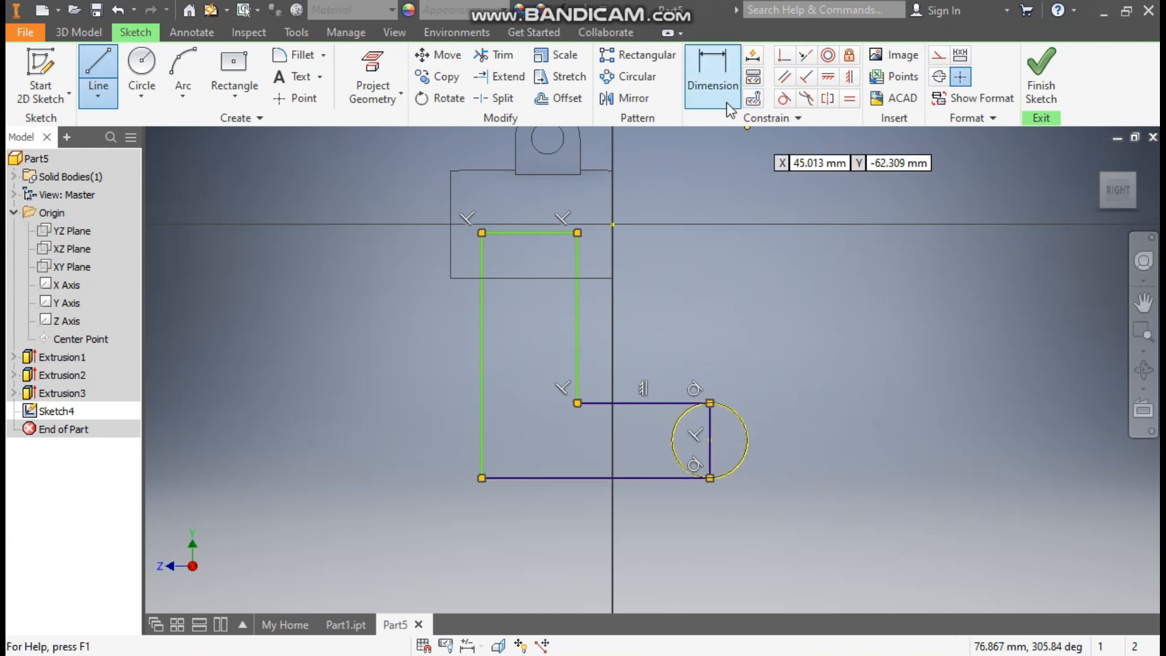
Align the profile's upper inner corner with the origin using a Vertical constraint so its end edge lies on the cylinder's axis
click(849, 77)
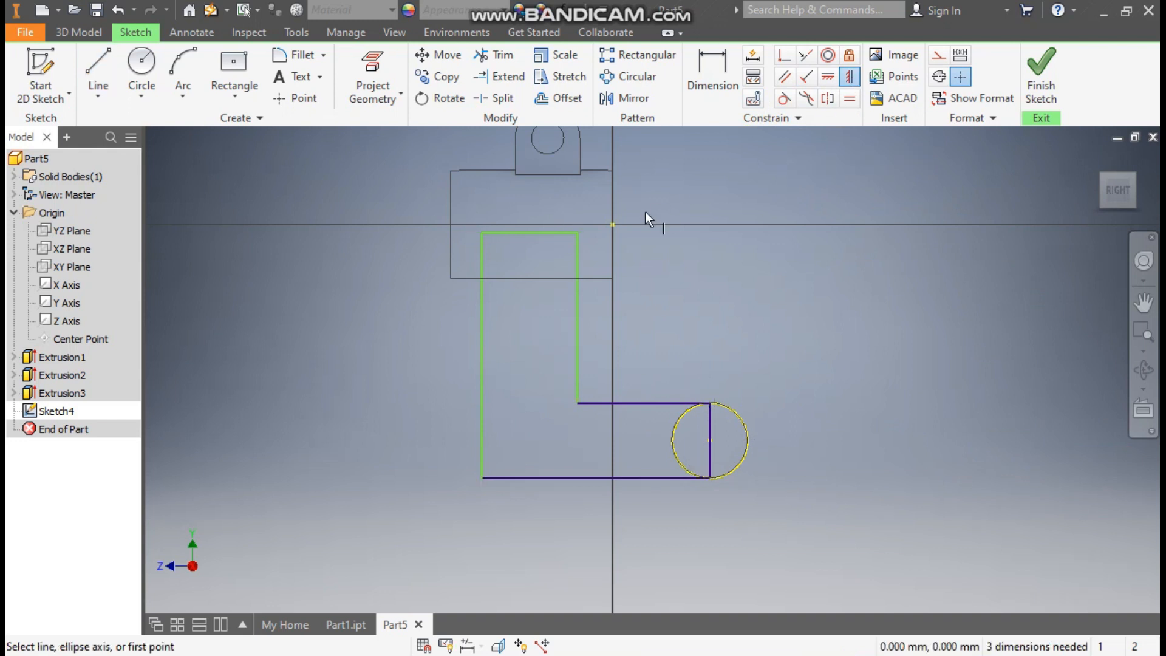
click(612, 224)
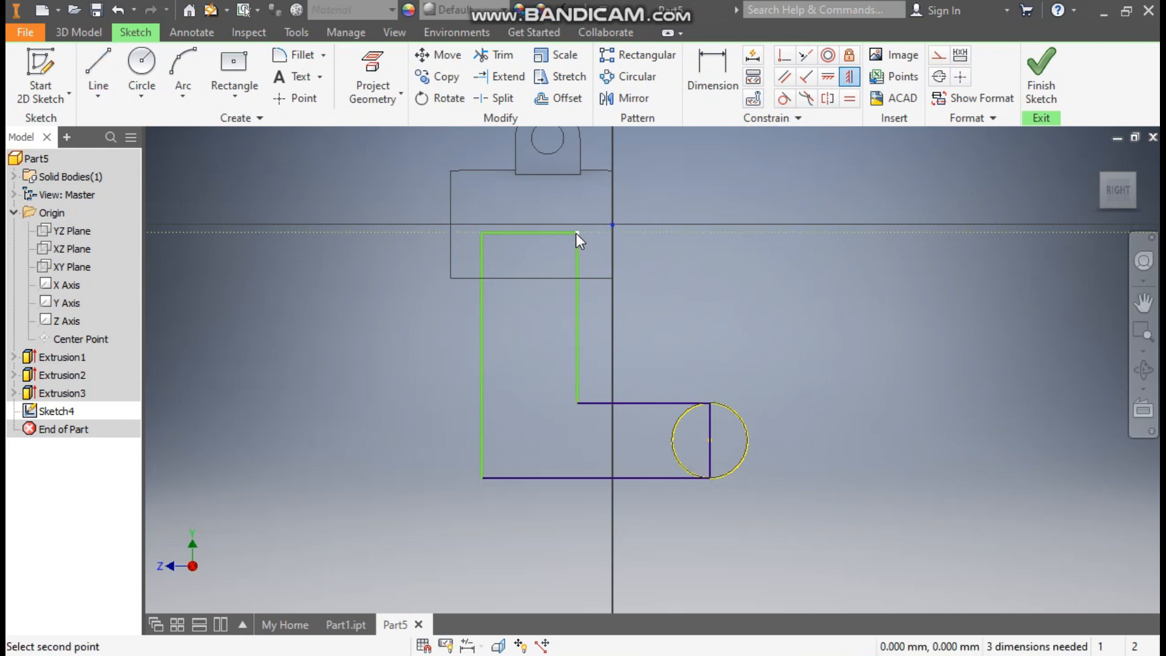
click(576, 233)
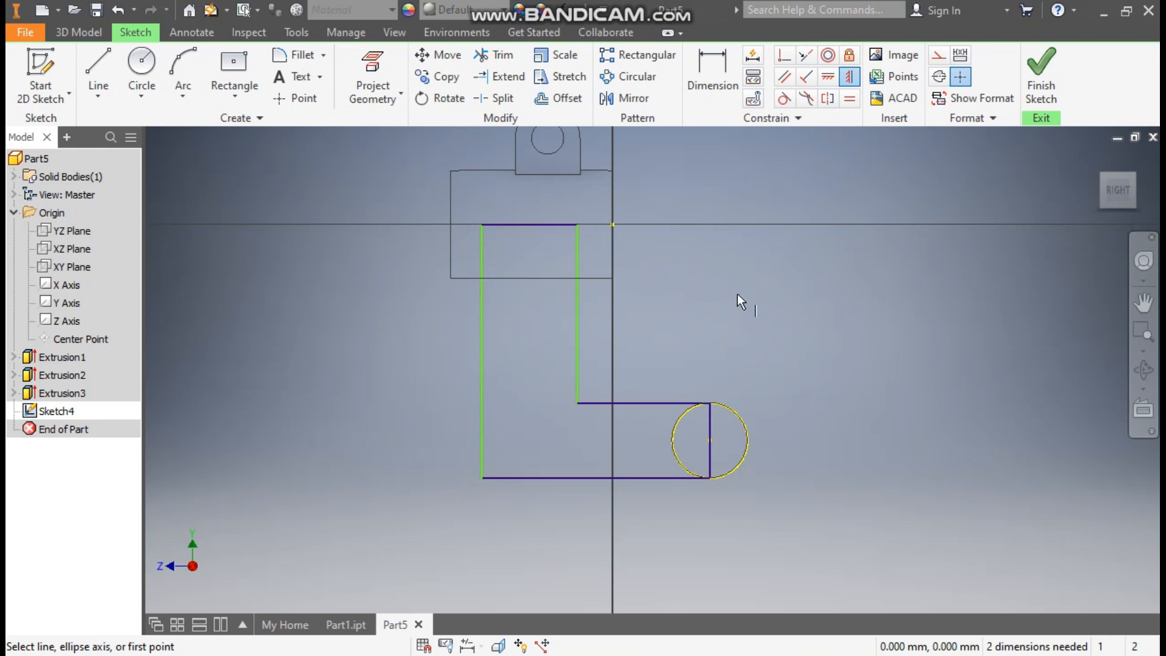
Dimension the profile's inner upright edge 10 mm from the cylinder's end at the origin
click(710, 78)
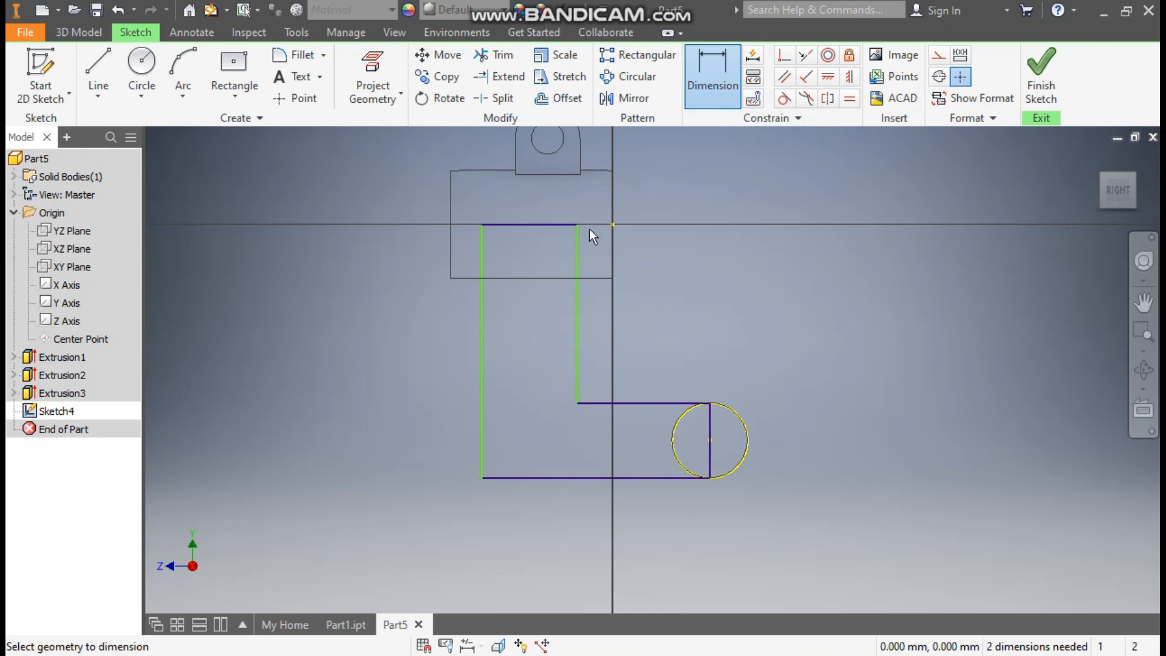
click(579, 243)
click(612, 256)
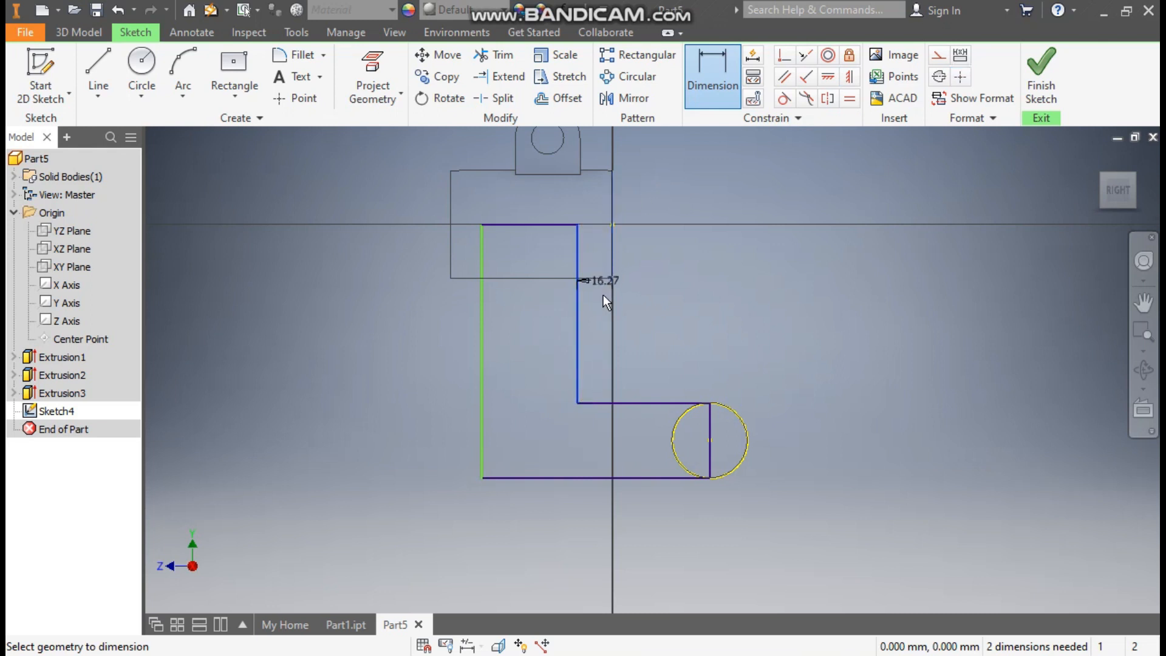
click(598, 307)
text(10)
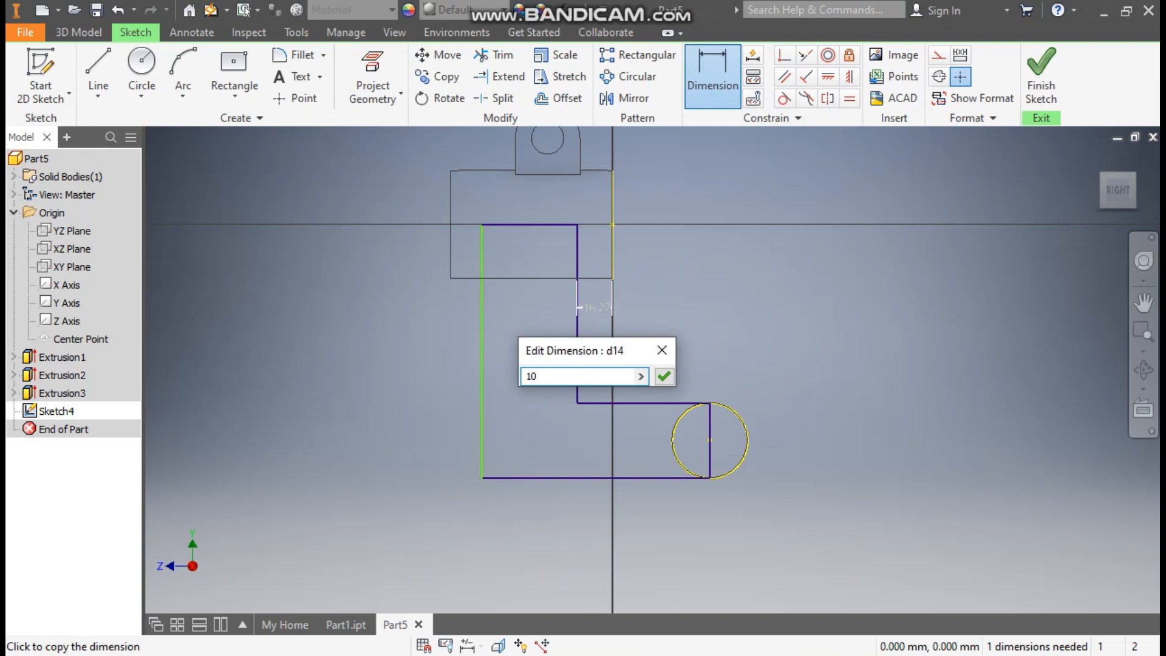
key(Return)
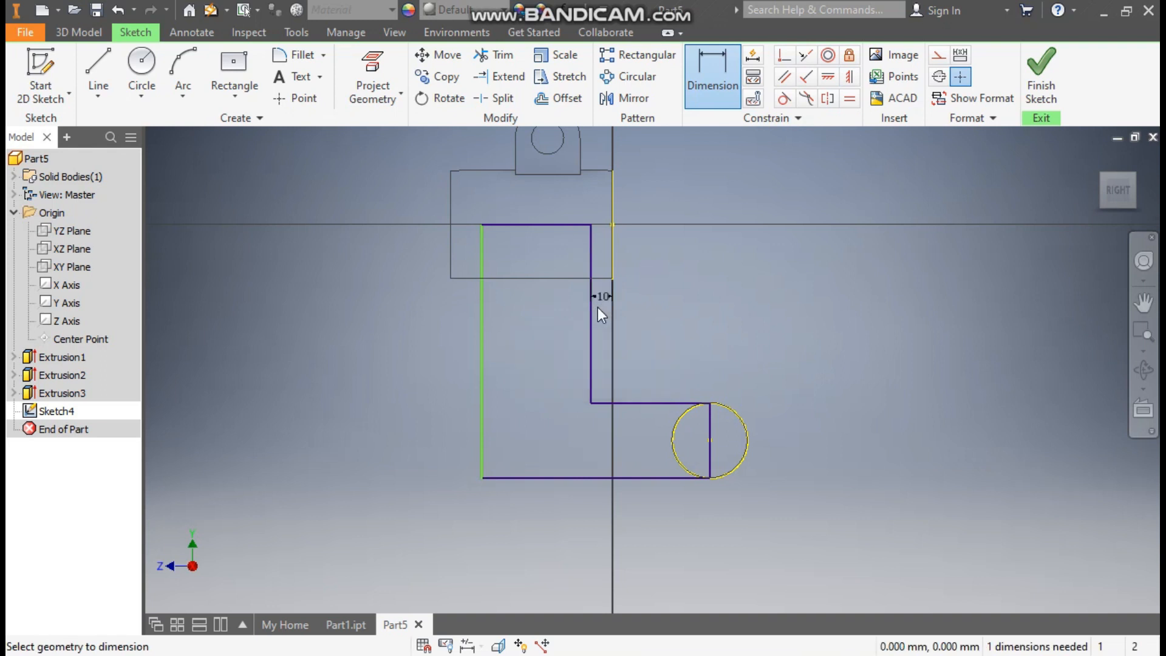
Dimension the profile's outer upright edge 10 mm from the cylinder's far end
click(450, 253)
click(481, 265)
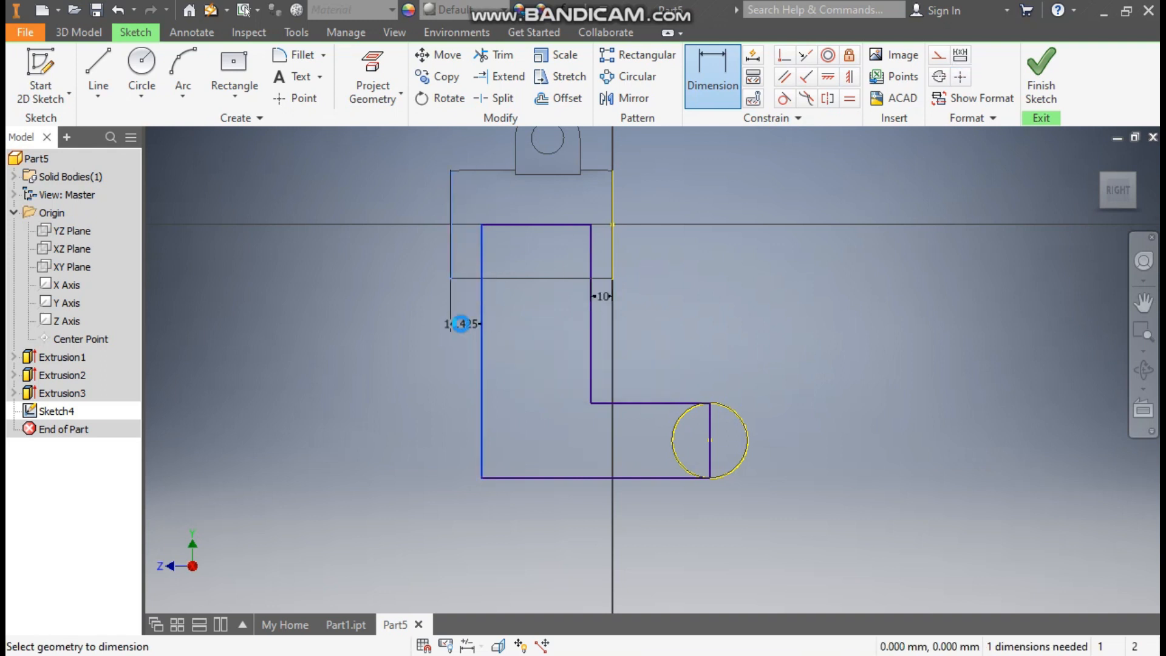
click(466, 324)
text(10)
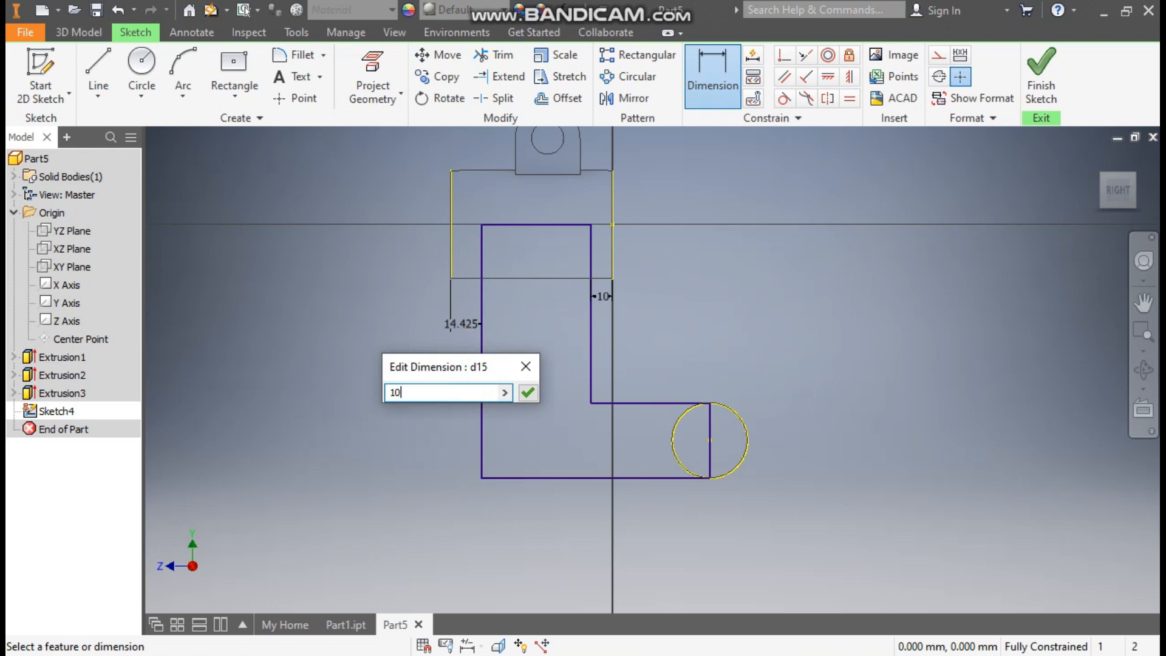
key(Return)
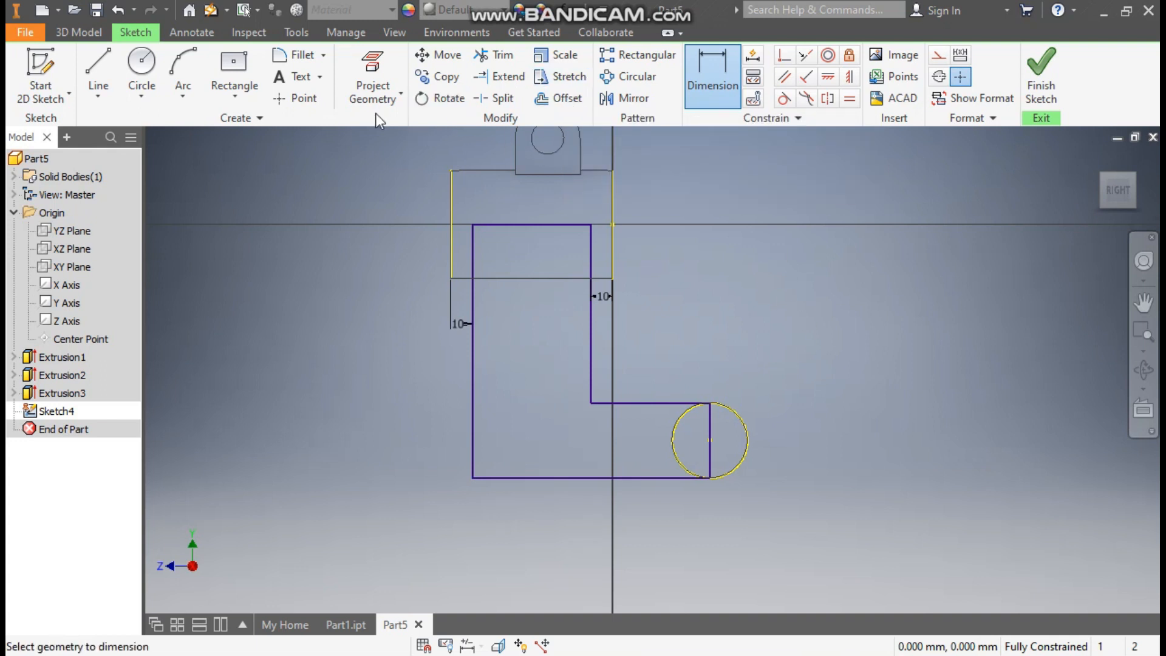
Round the L-profile's inner corner with a 12 mm sketch fillet
click(295, 53)
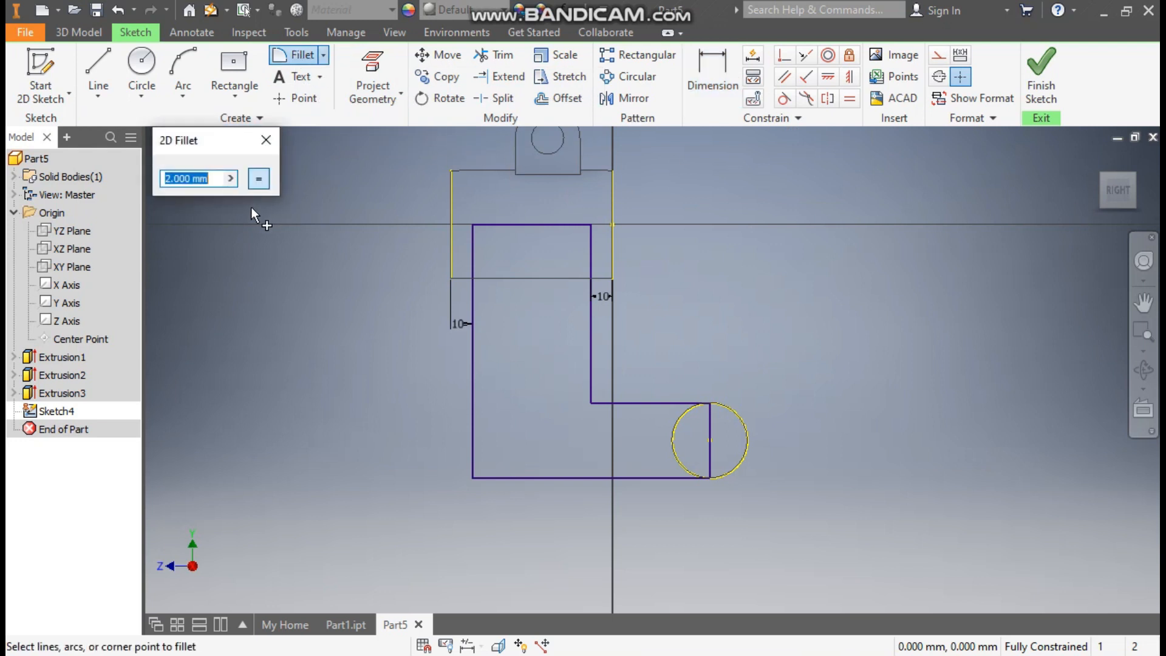
text(12)
click(589, 350)
click(625, 403)
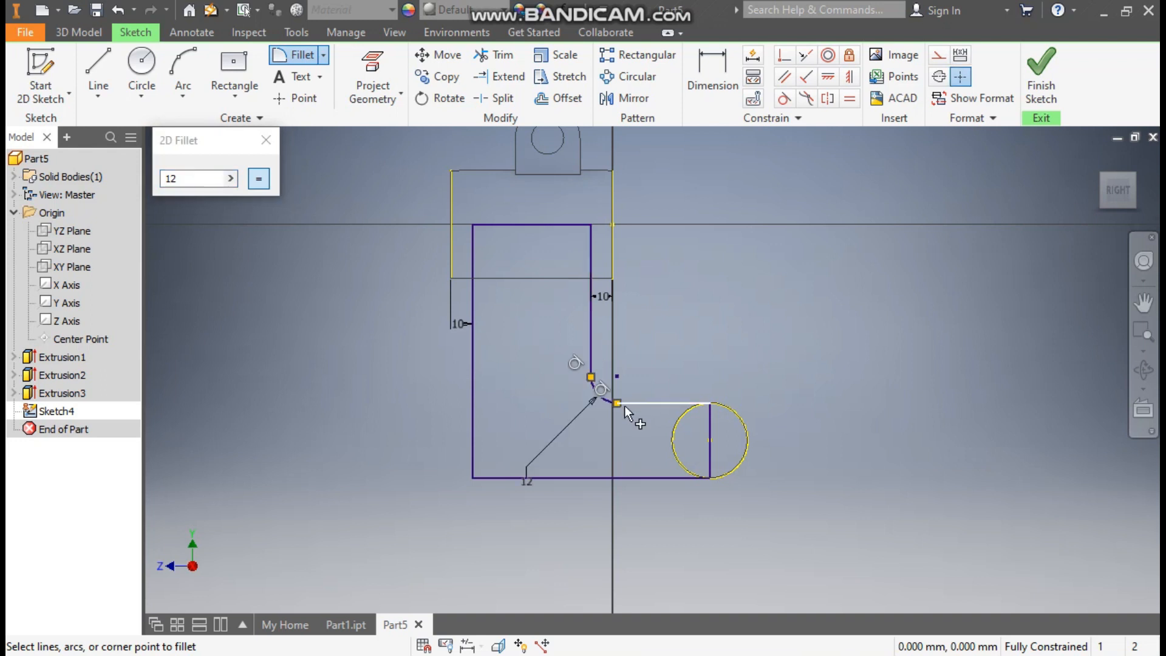
Round the L-profile's outer corner with a 65 mm sketch fillet and close the fillet tool
double_click(187, 178)
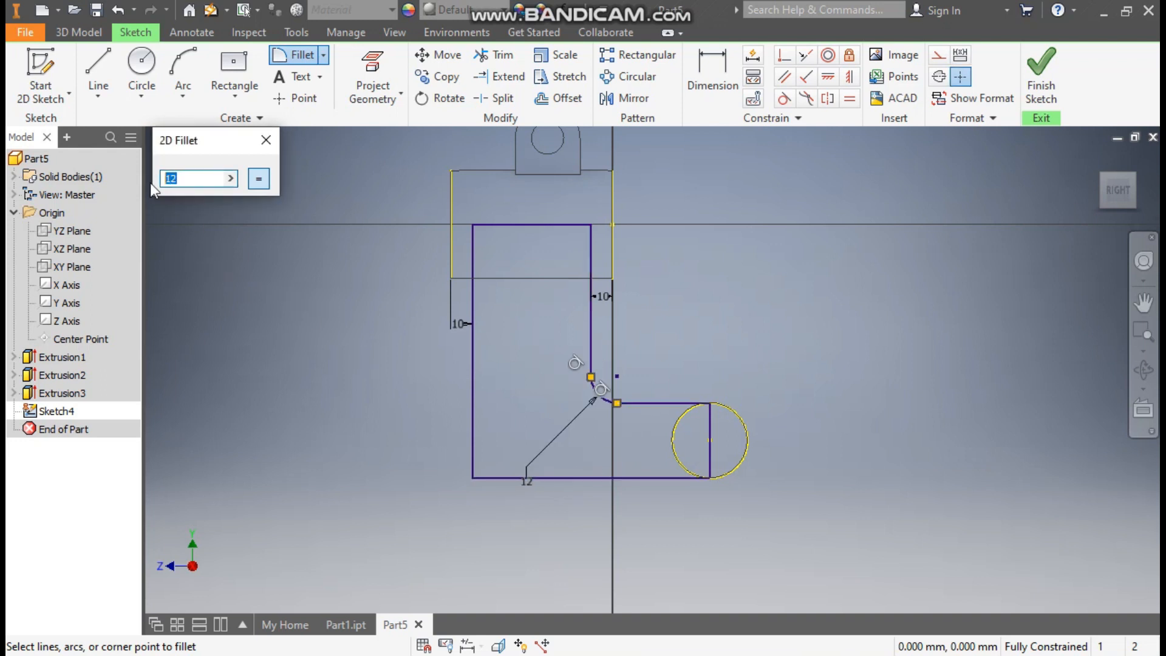
text(65)
click(471, 402)
click(515, 478)
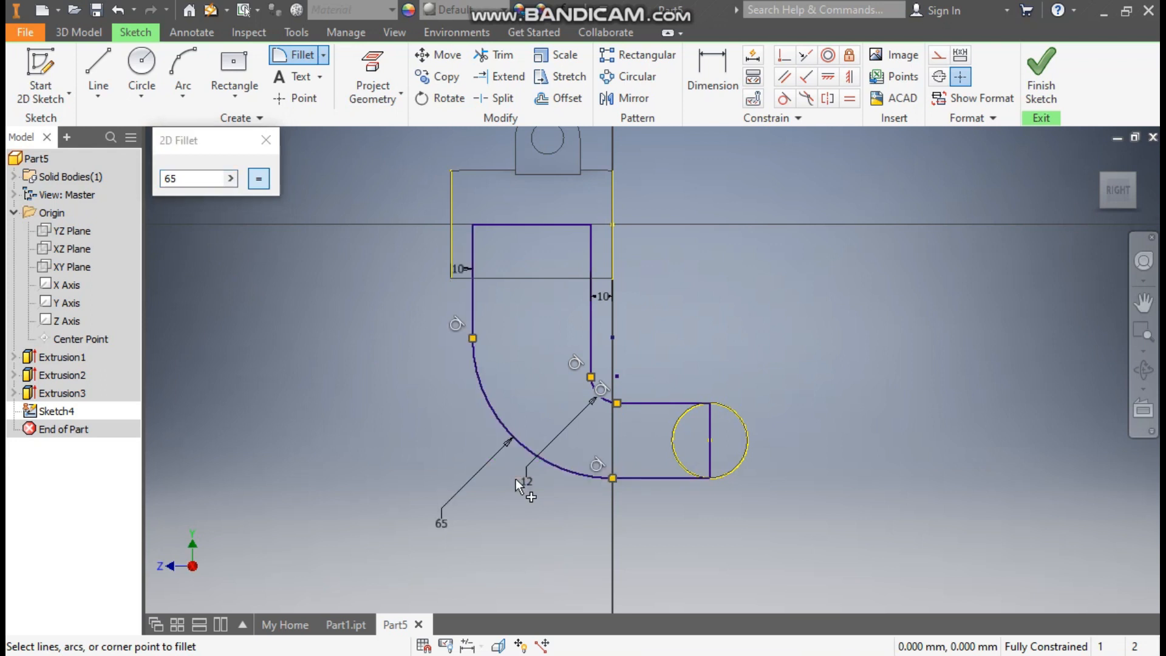
click(266, 139)
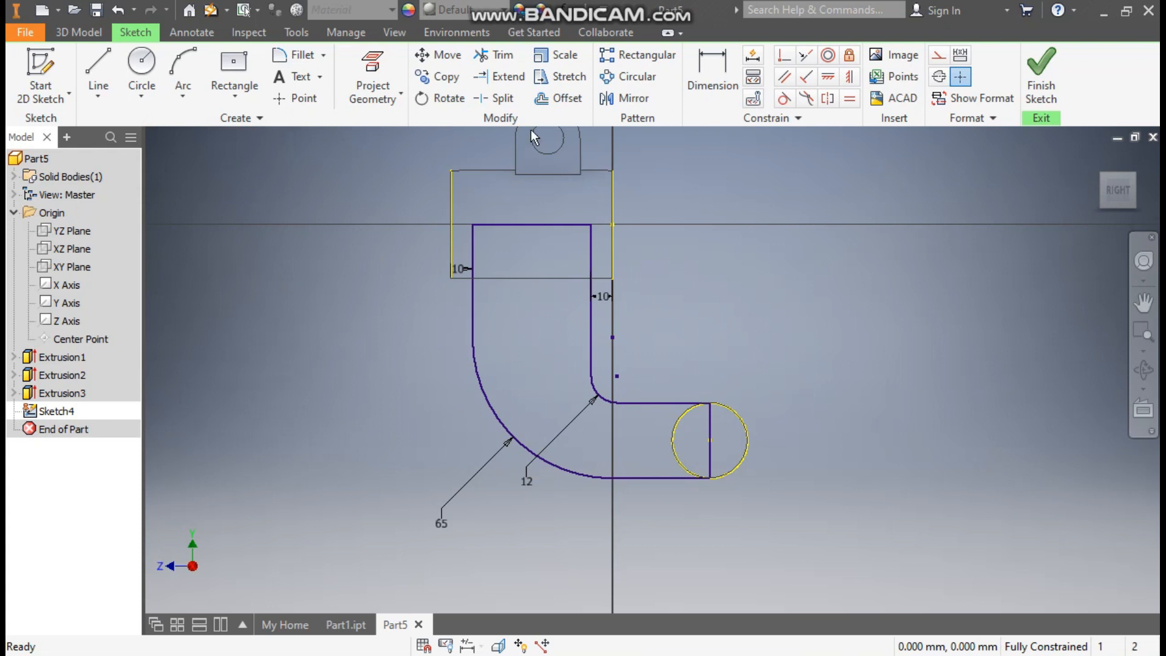
Offset the profile's inner edge chain, including the 12 mm fillet, 10 mm into the profile
click(560, 98)
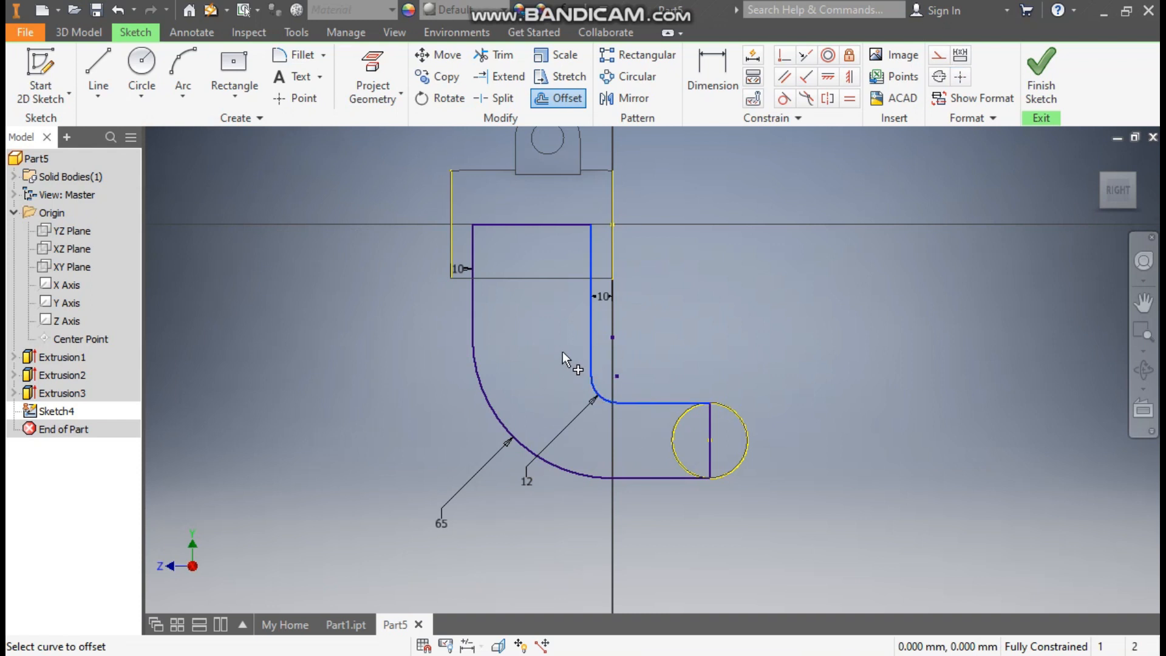
click(542, 407)
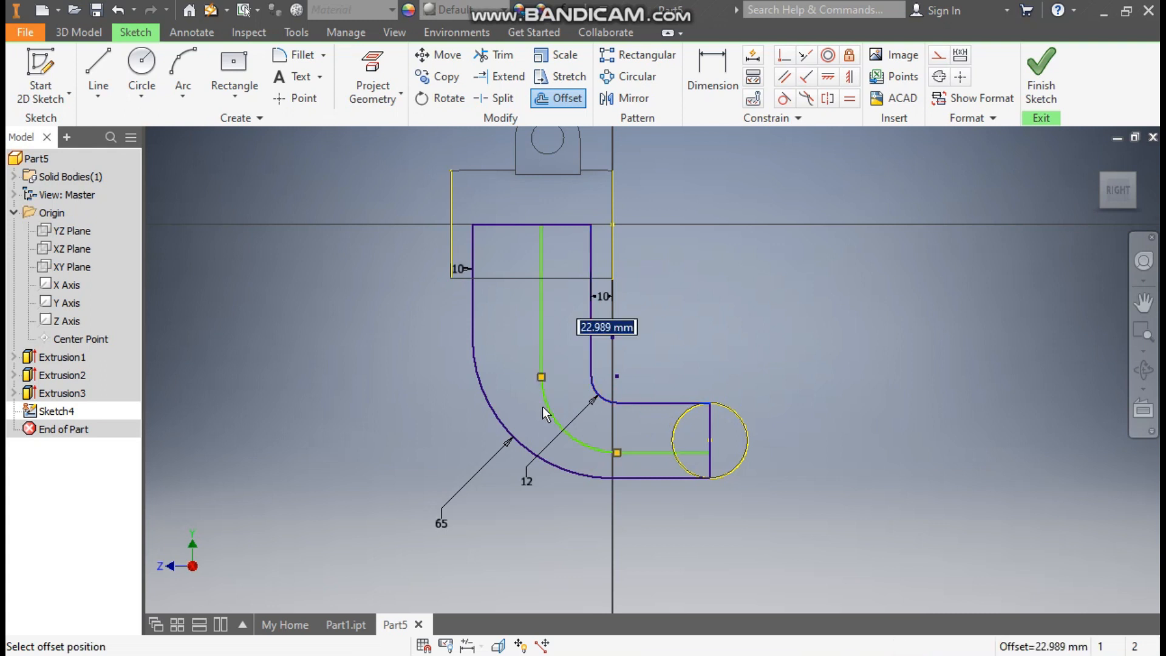
text(10)
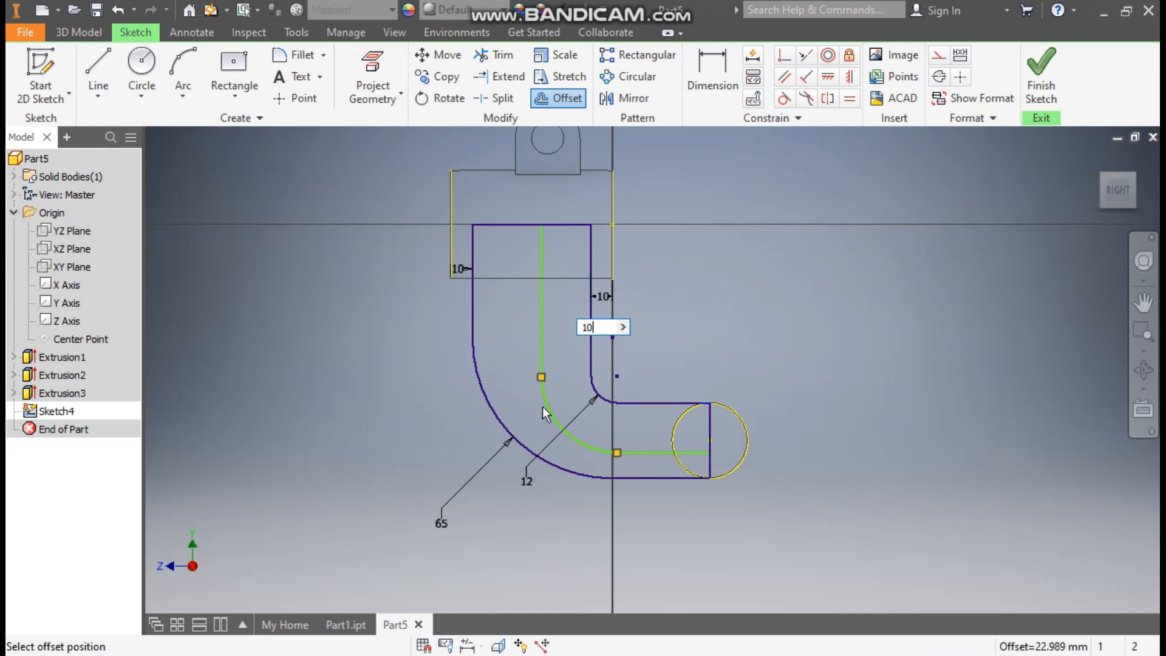
key(Return)
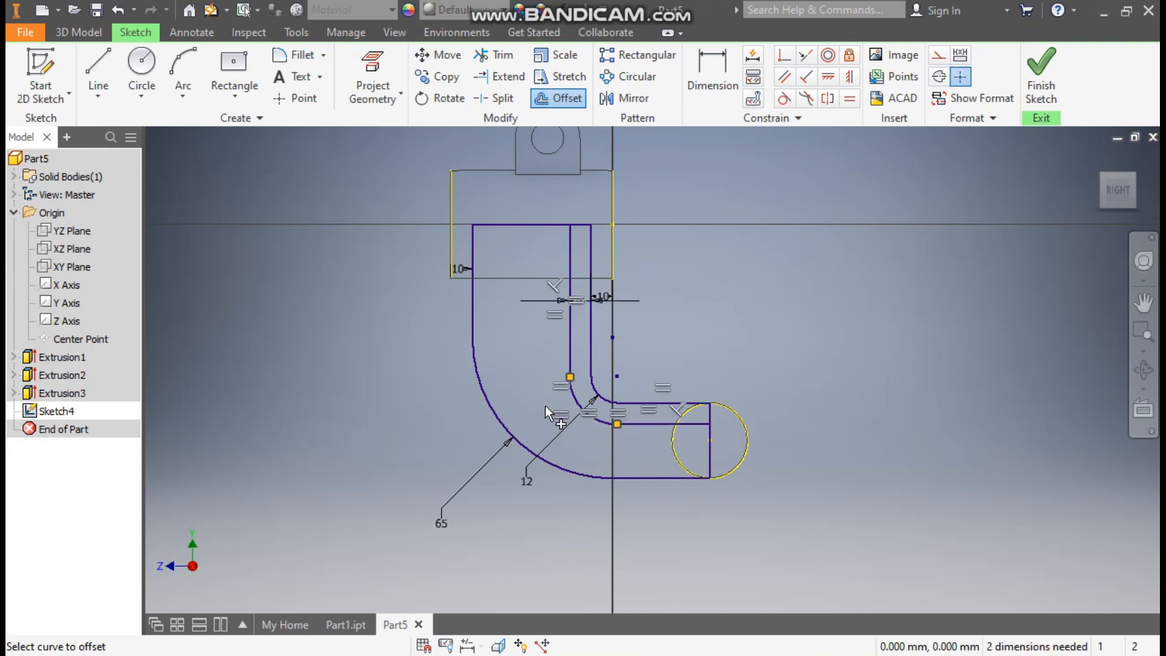
scroll(582, 223, up, 3)
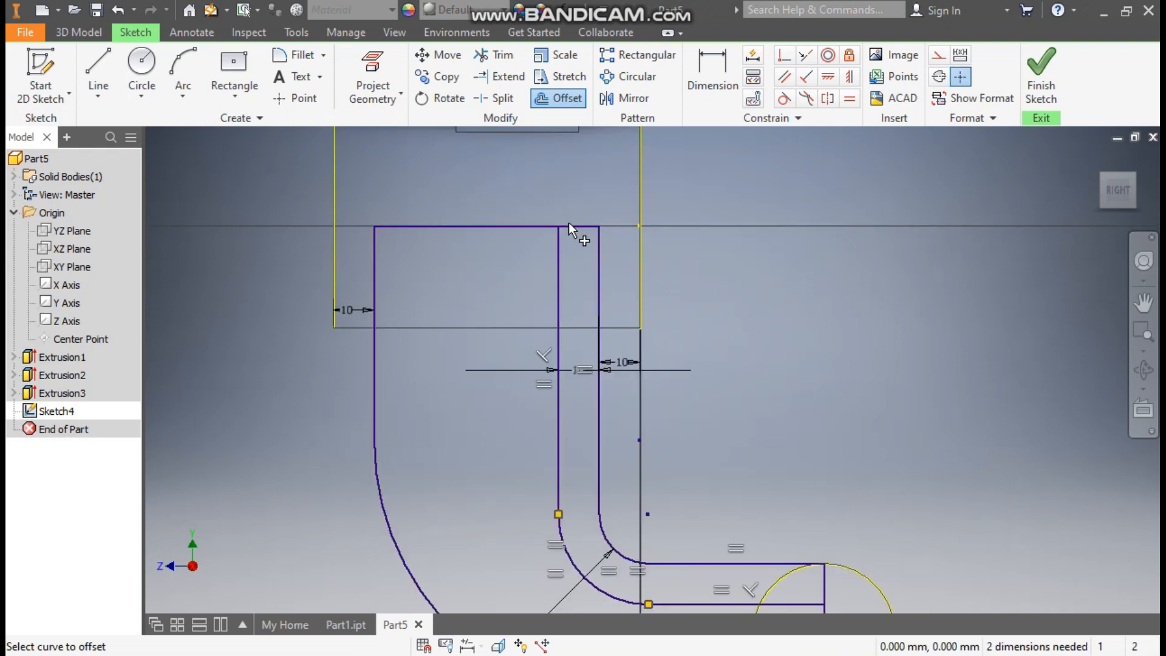
scroll(569, 223, down, 3)
click(1037, 67)
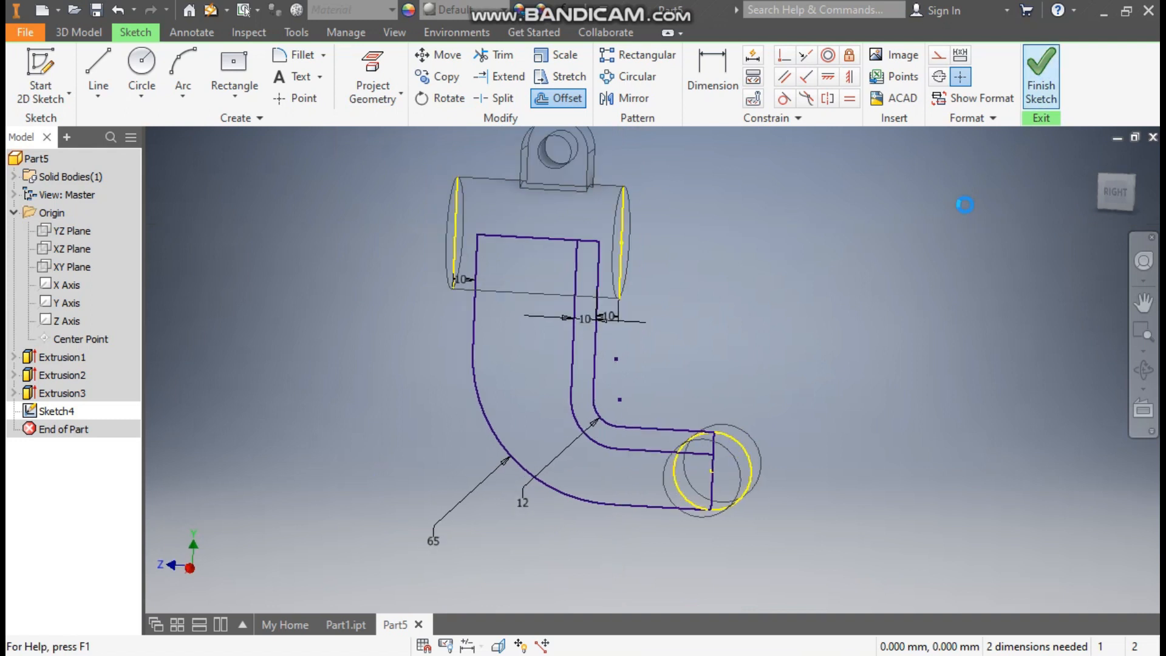
click(116, 89)
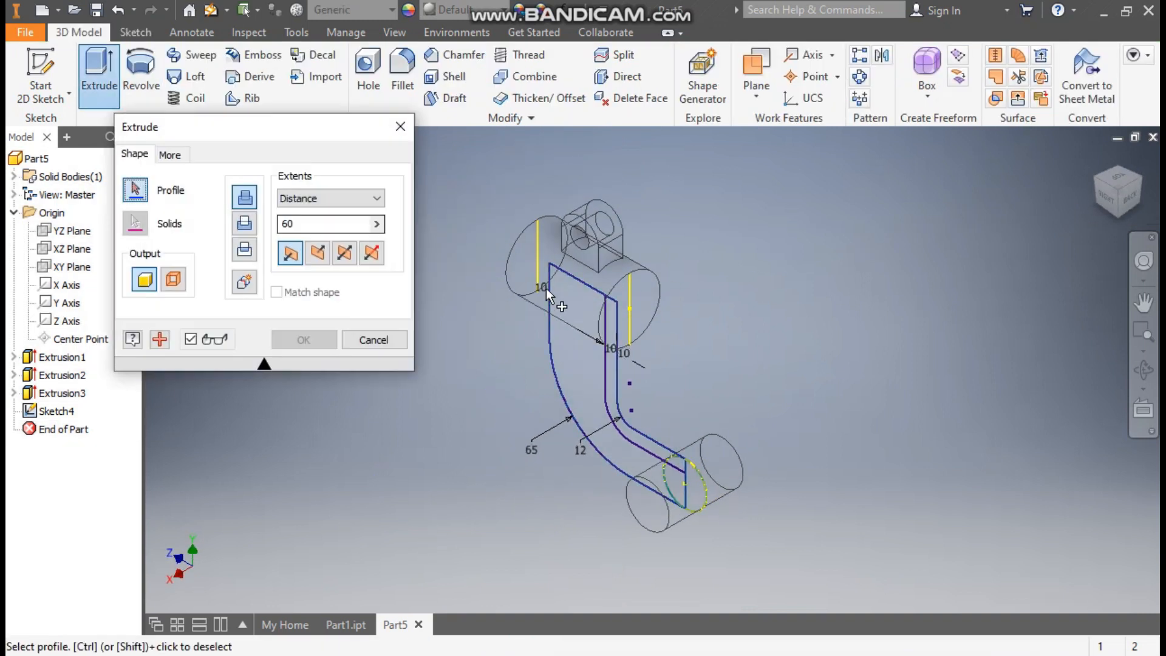
scroll(620, 304, up, 3)
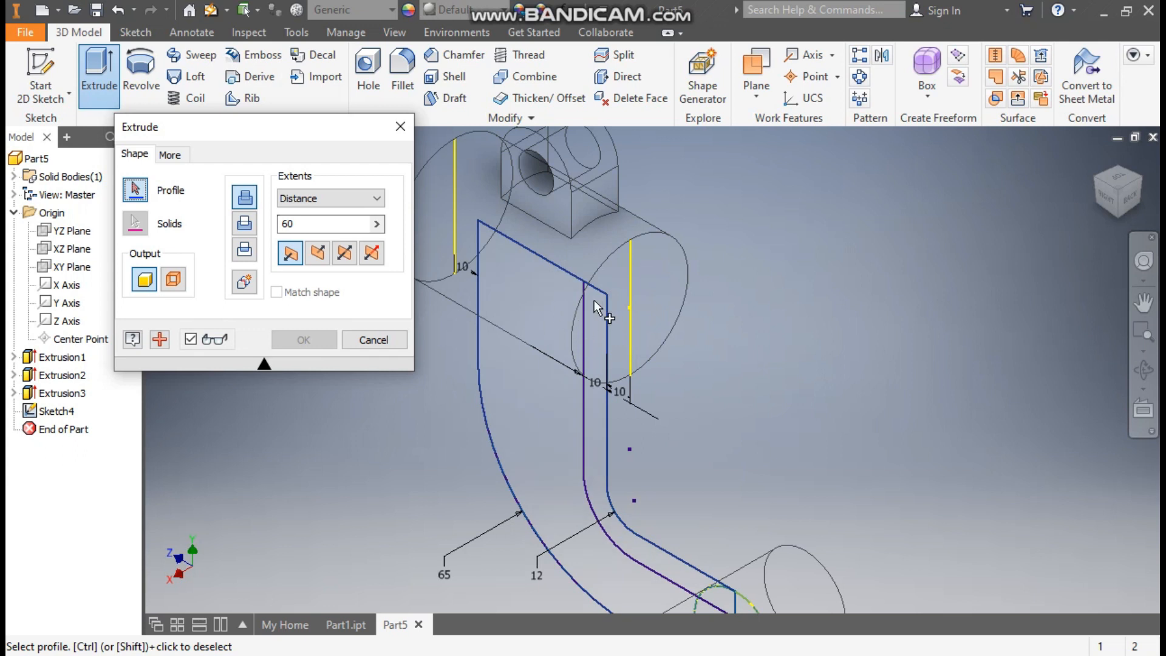
click(373, 340)
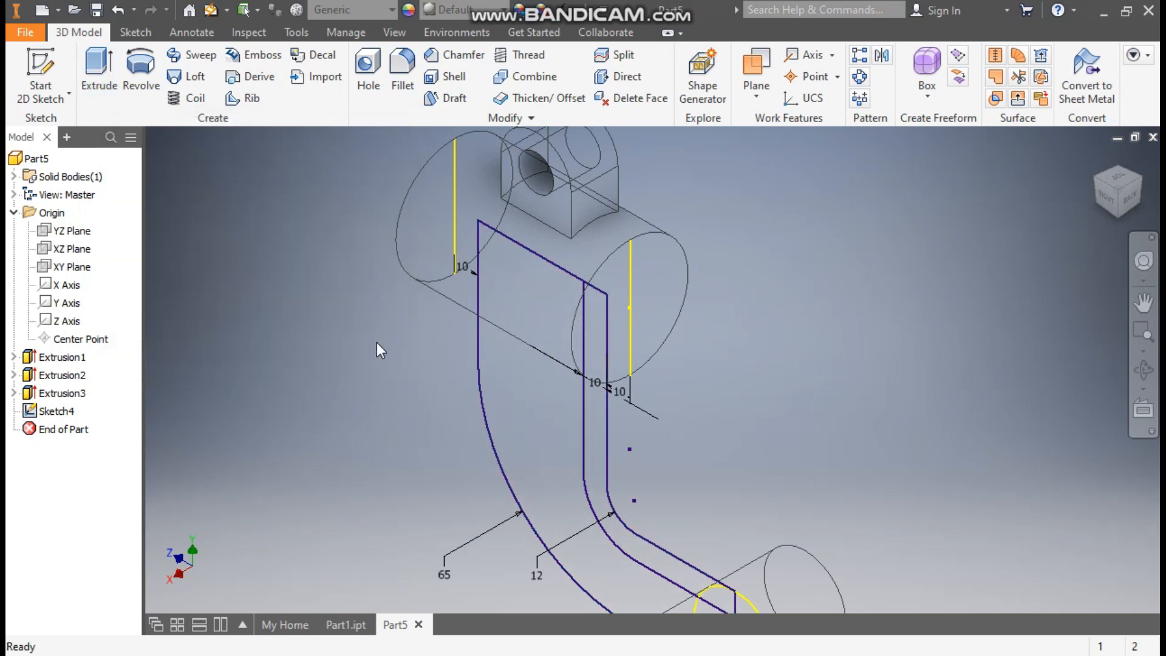
Reopen the arm sketch, overextend both ends of the offset chain, make them coincident with the profile's end lines and finish the sketch
double_click(58, 411)
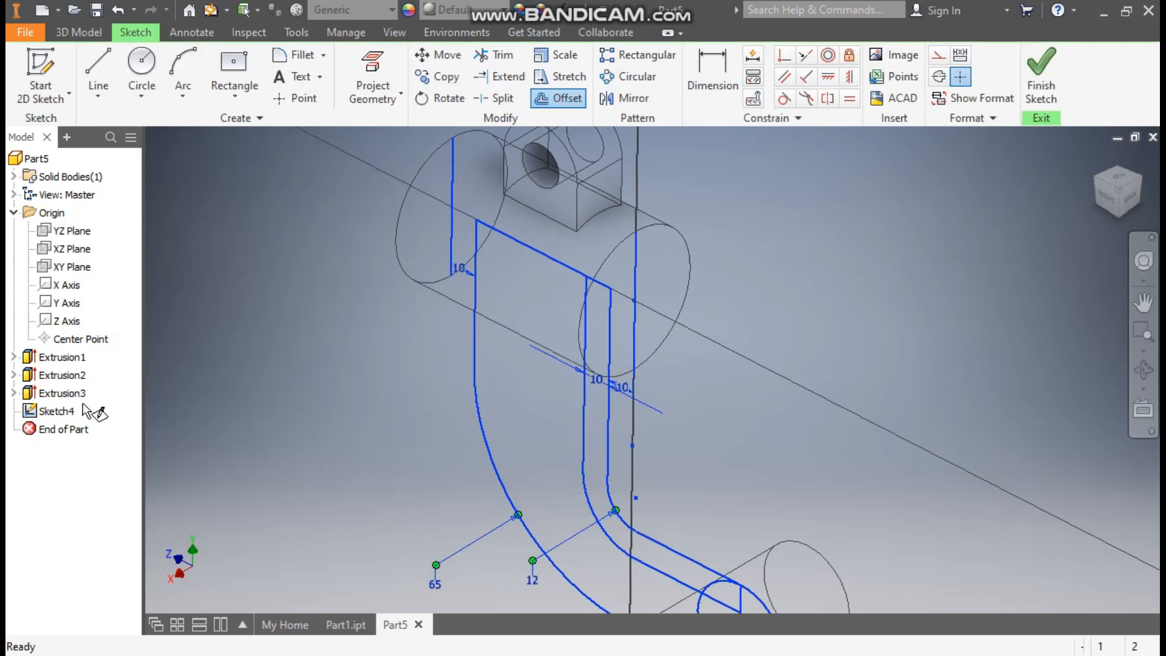
drag(621, 179, 615, 141)
drag(830, 489, 857, 488)
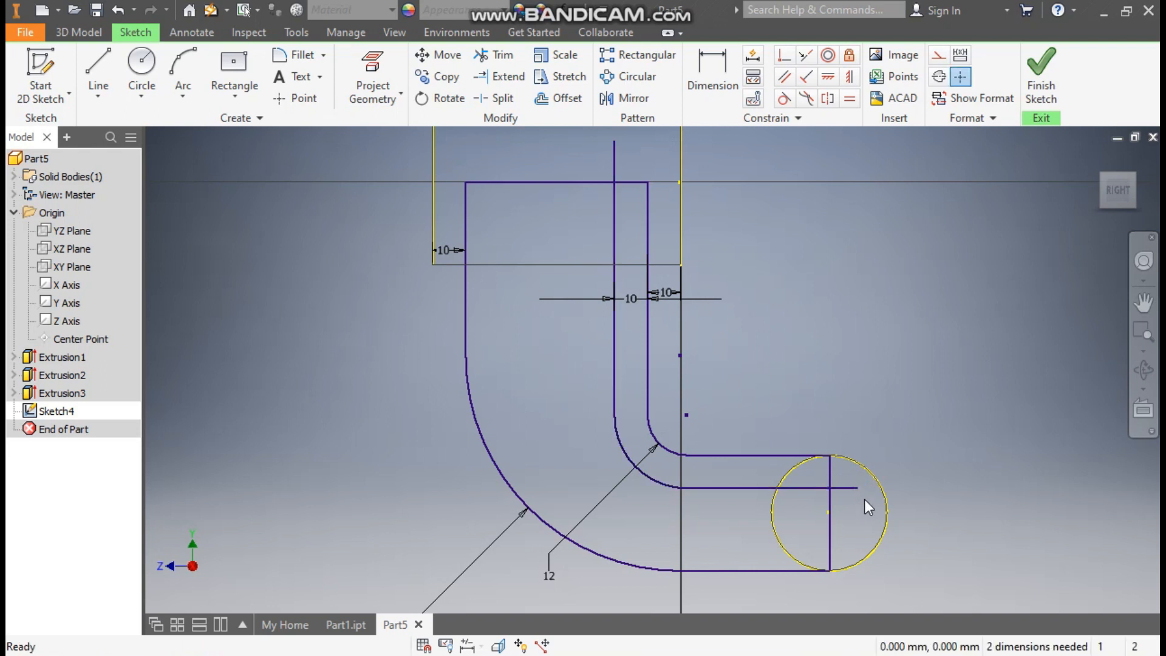
click(787, 57)
click(616, 141)
click(626, 182)
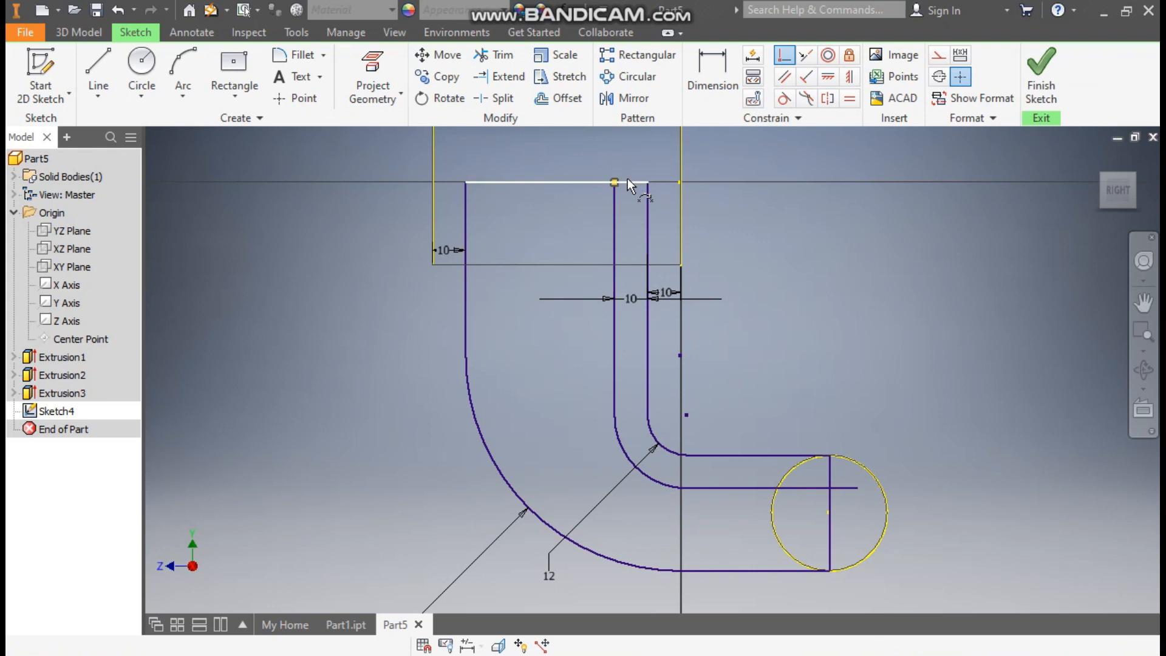
click(859, 487)
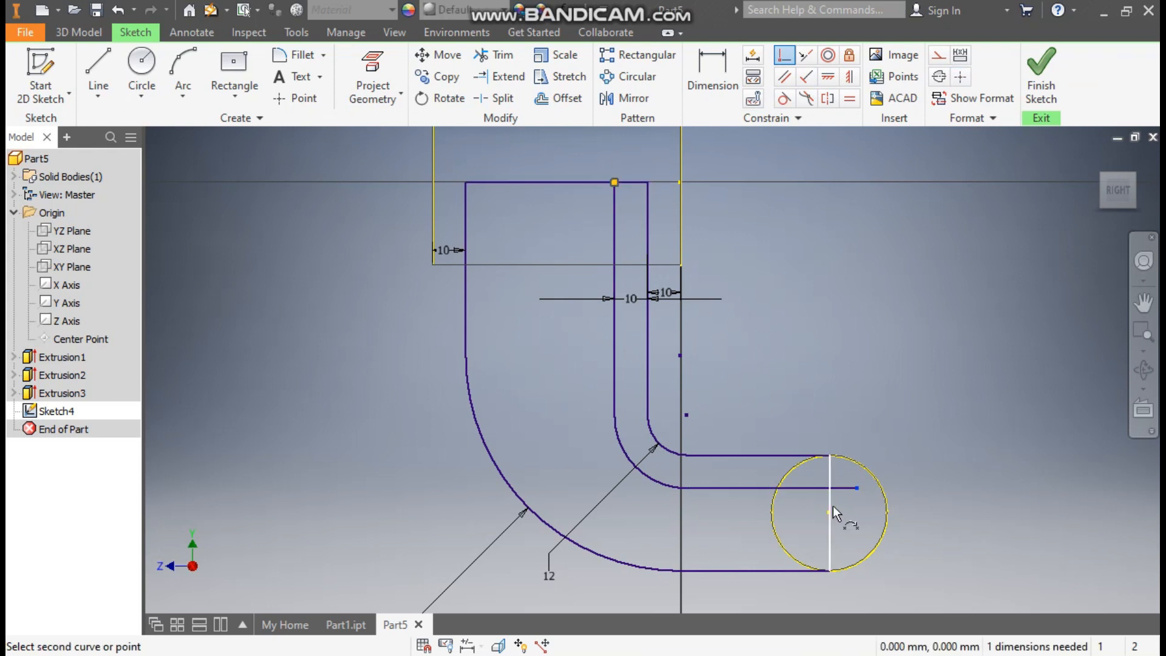
click(830, 507)
click(1041, 70)
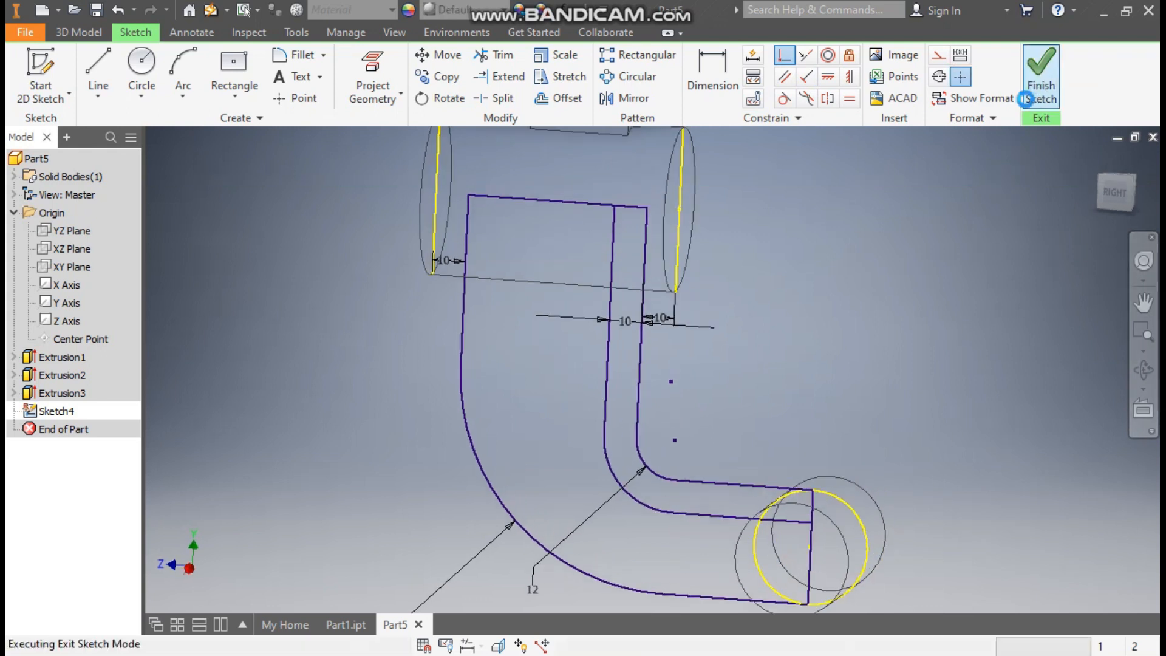
Extrude the large curved profile region outside the offset chain 10 mm symmetrically as the arm's central web
click(98, 68)
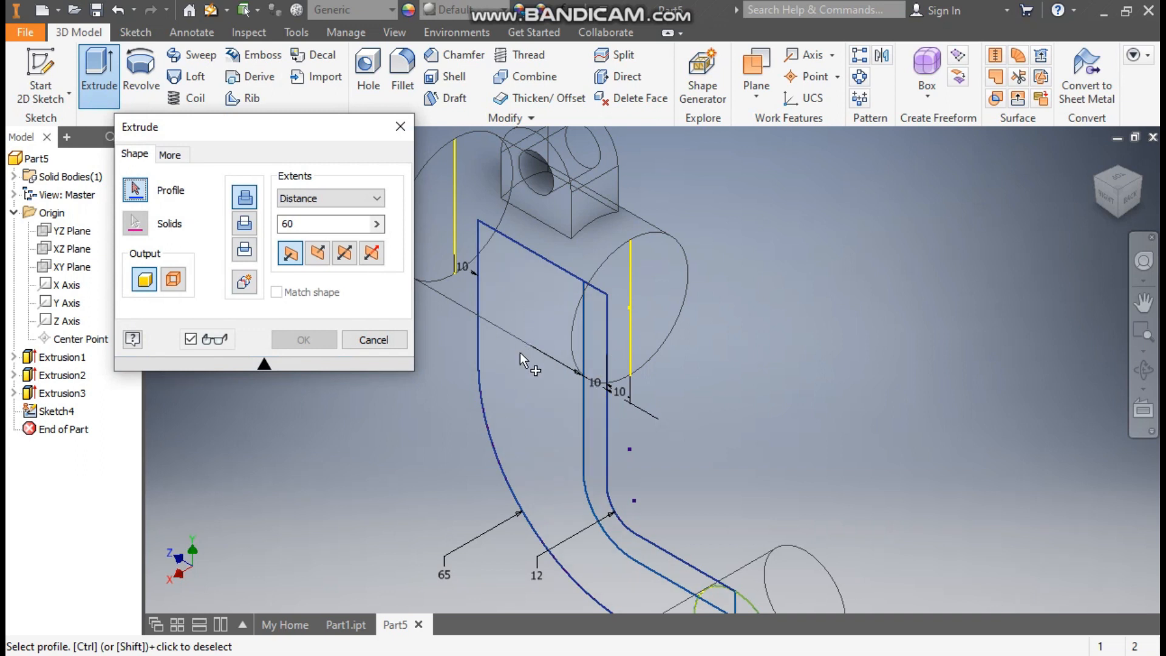
click(530, 326)
middle_drag(676, 388, 747, 238)
click(293, 226)
double_click(289, 224)
text(1)
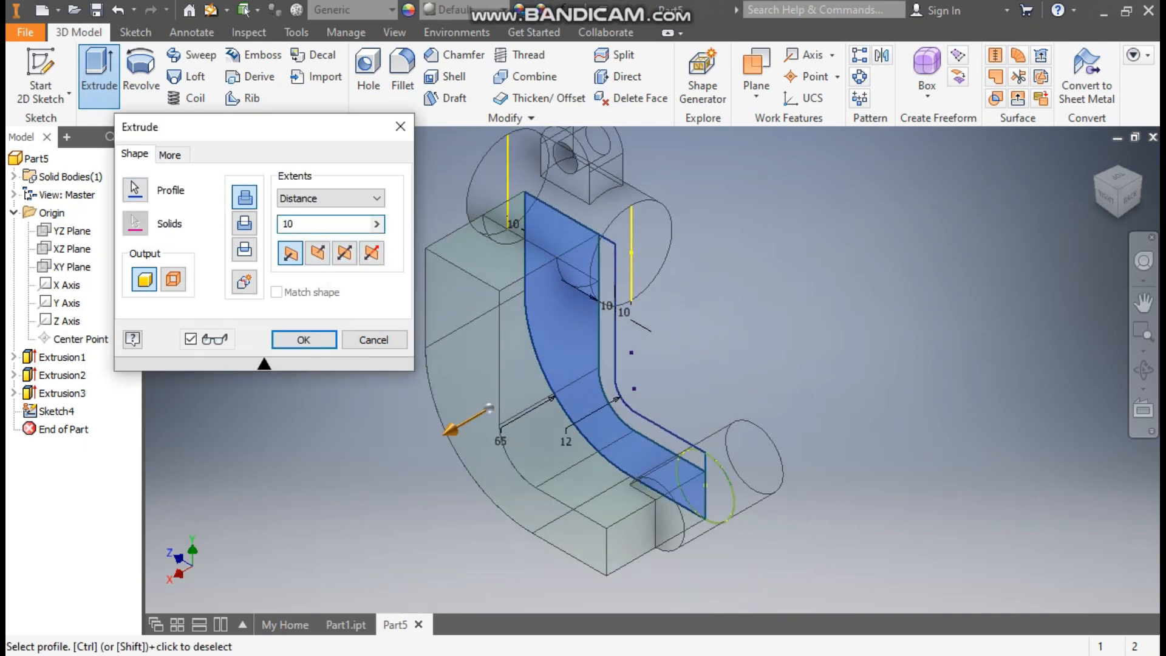
click(346, 258)
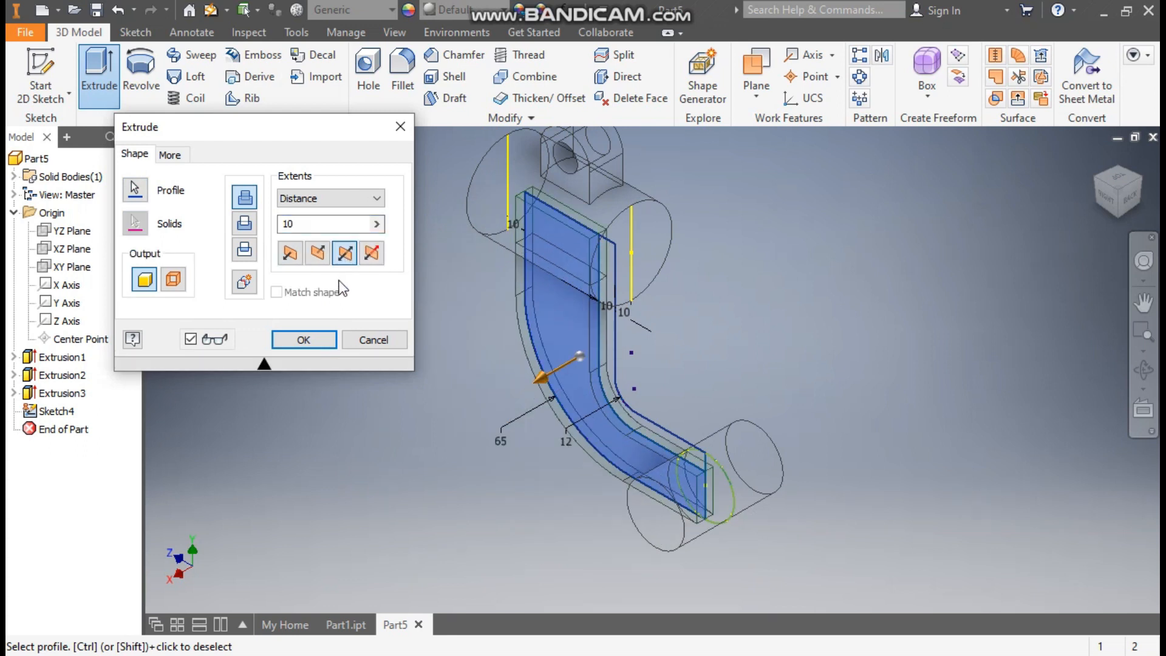
click(309, 335)
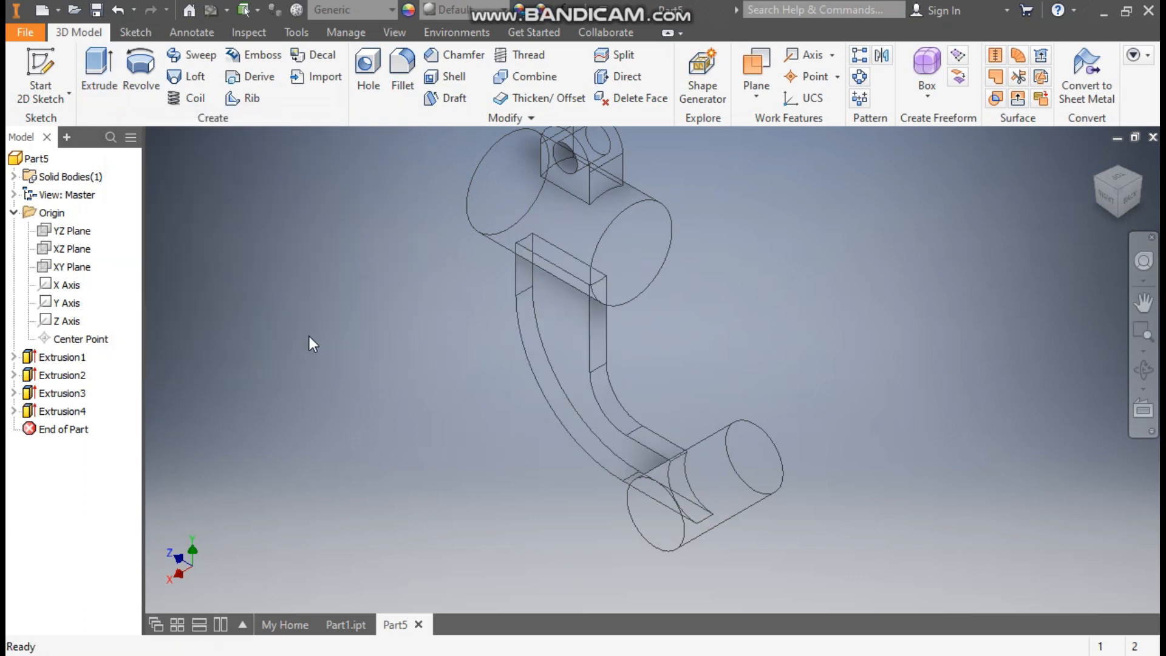
Make the web extrusion's sketch visible again for reuse
click(14, 411)
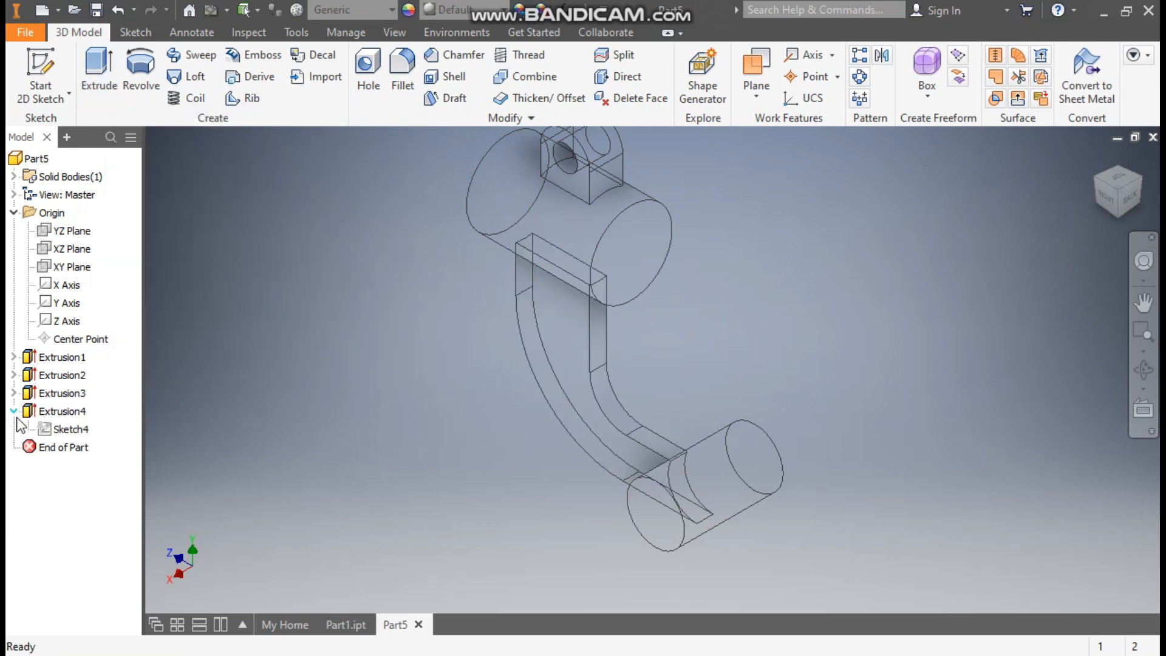
click(70, 429)
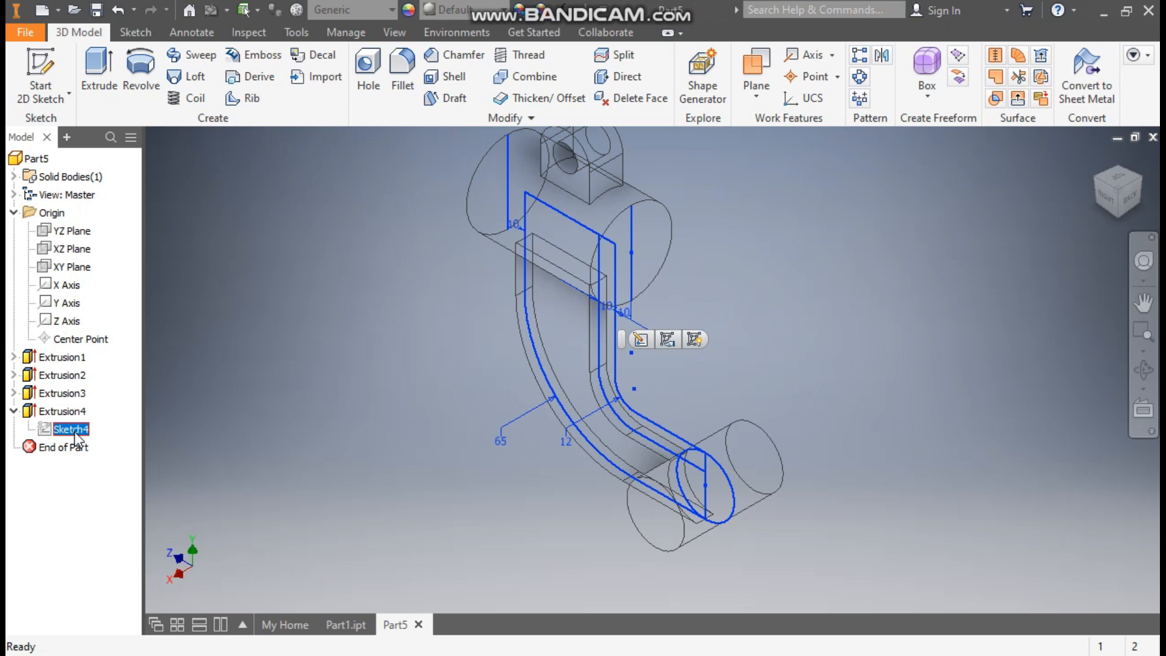
click(694, 338)
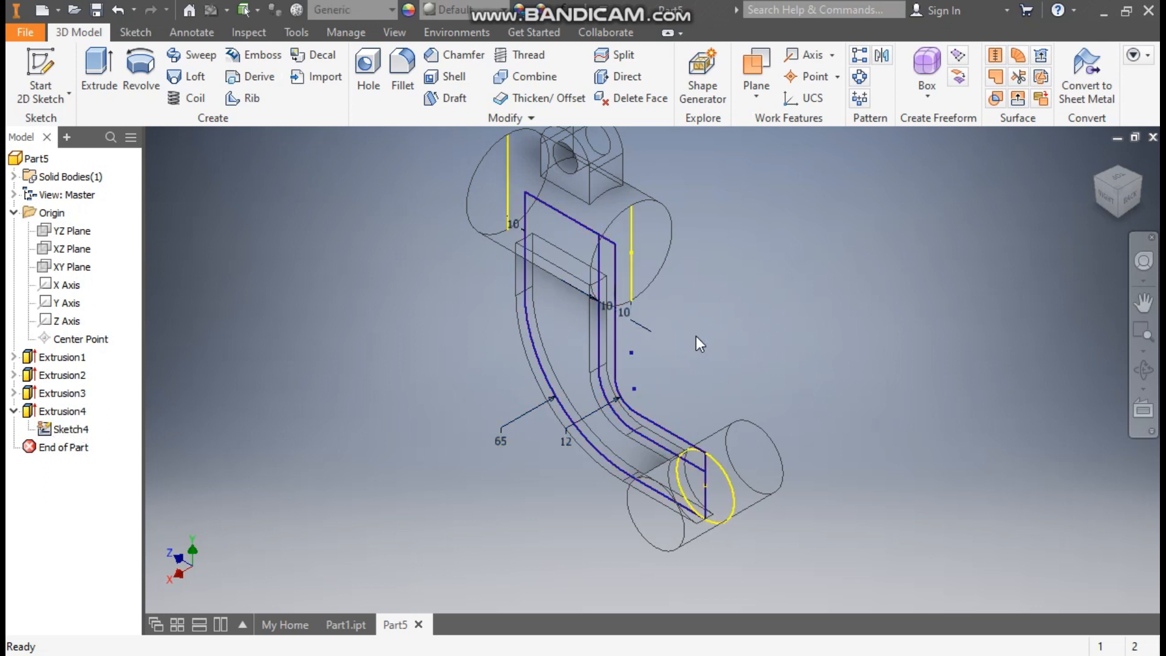
Set up a symmetric 50 mm extrusion of the narrow L-shaped strip along the arm's inner edge
click(96, 72)
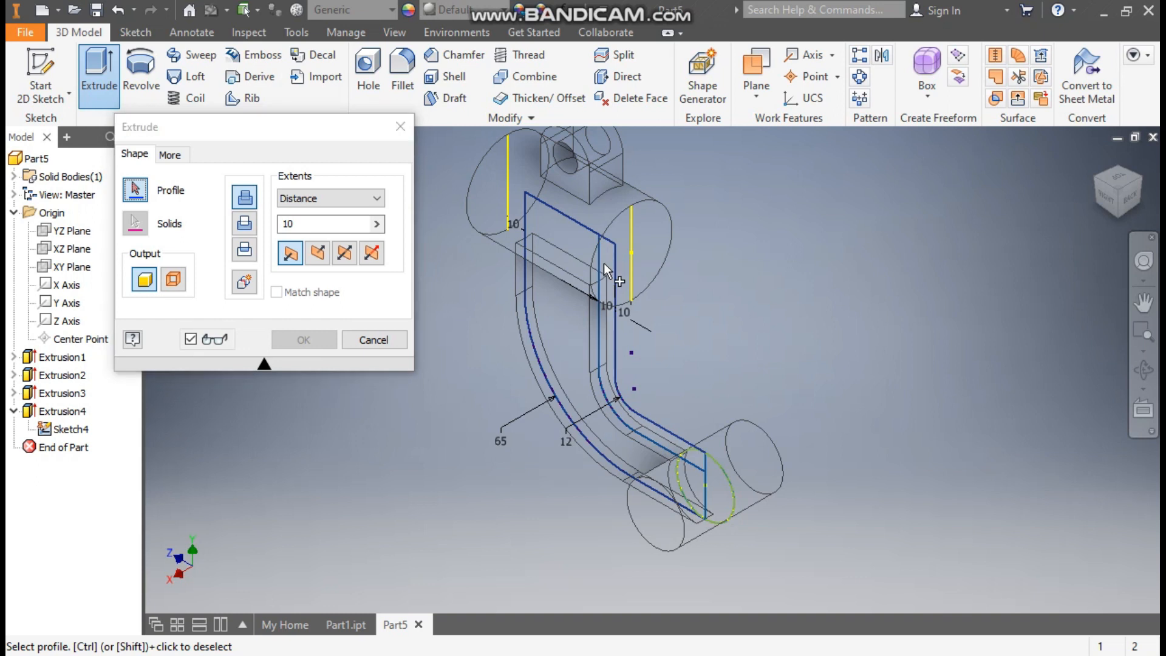
click(618, 356)
scroll(602, 303, up, 3)
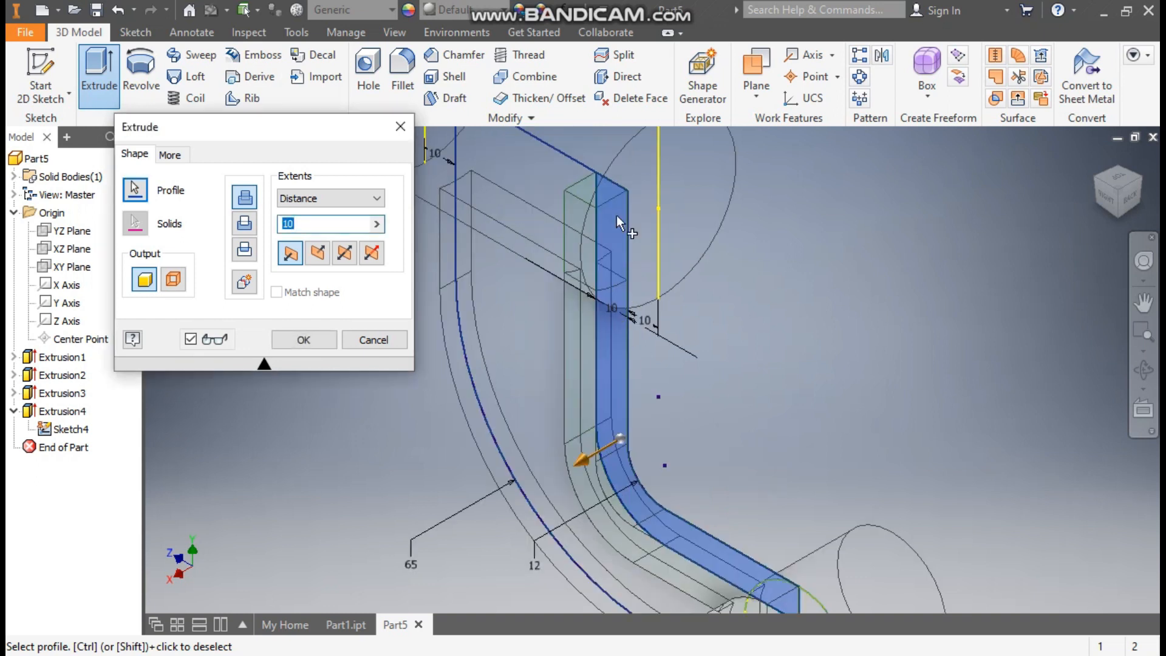
scroll(610, 239, down, 3)
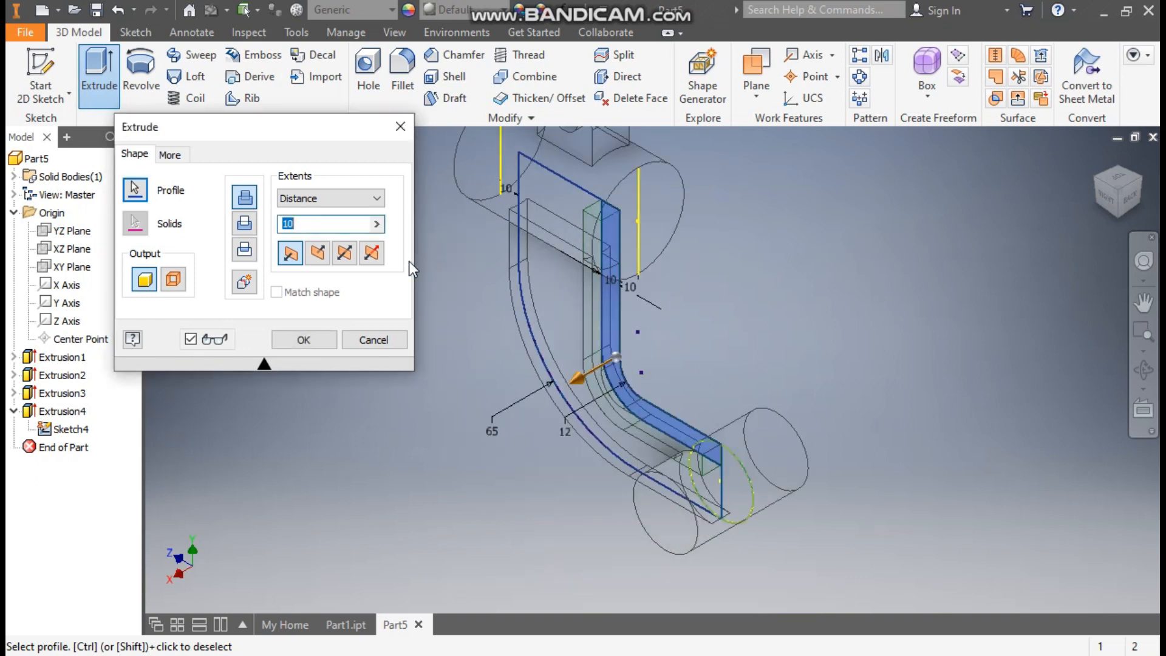
click(345, 253)
drag(319, 224, 262, 222)
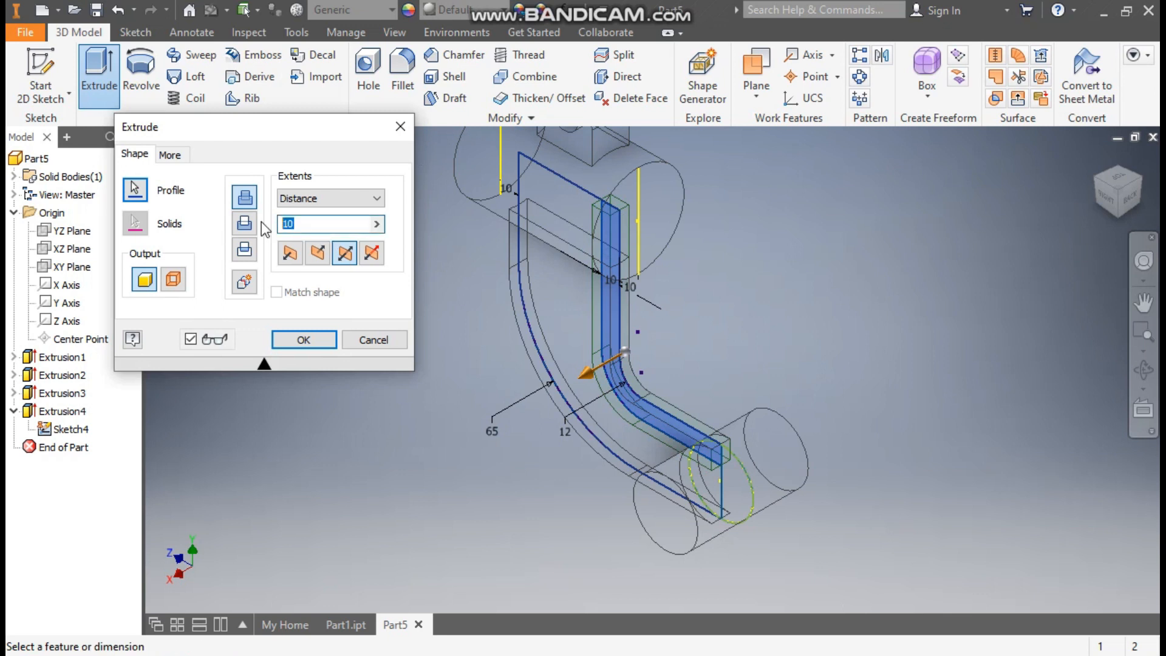
text(50)
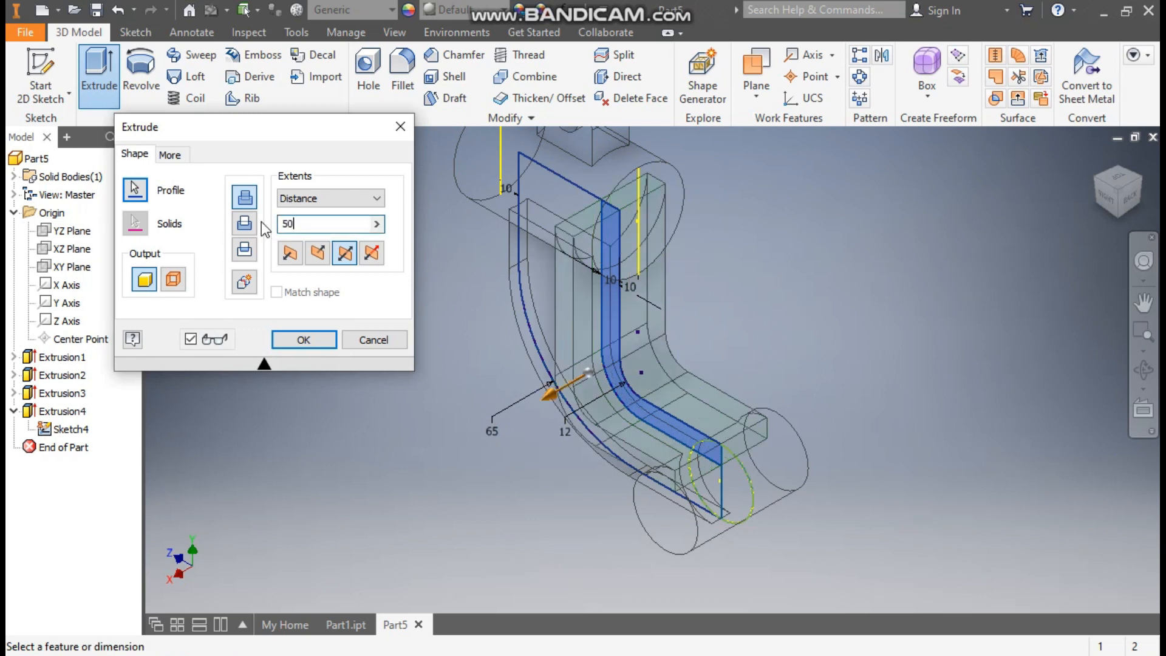
Set the model's visual style to Shaded with Edges
click(401, 35)
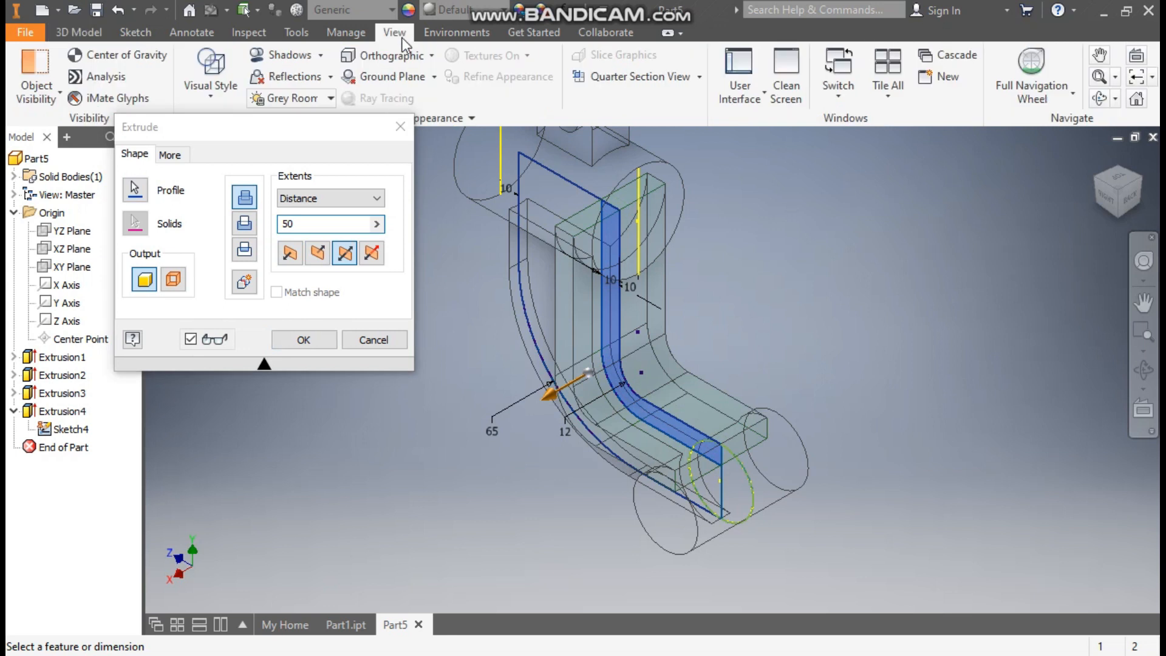
click(209, 97)
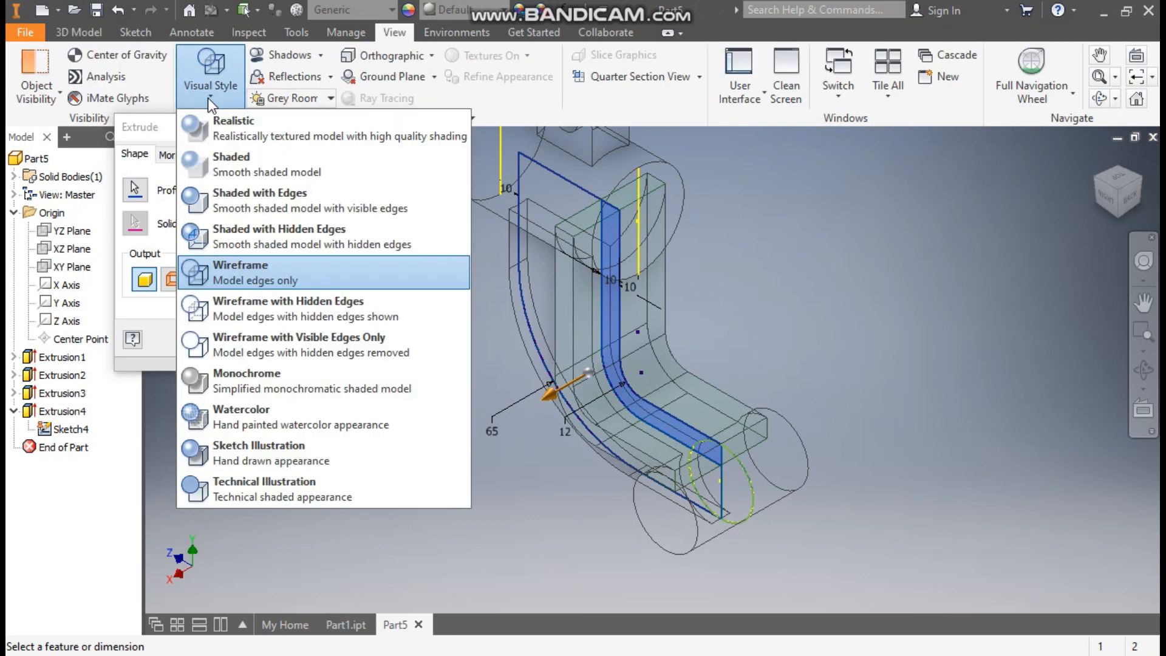
click(239, 196)
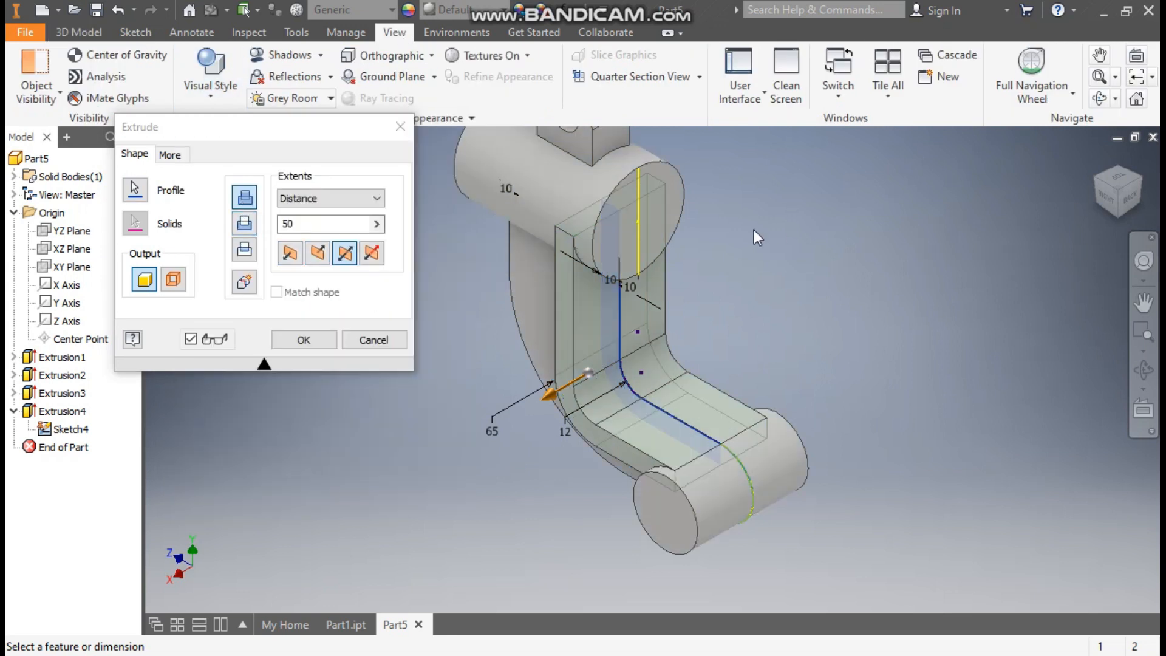
middle_drag(775, 301, 784, 317)
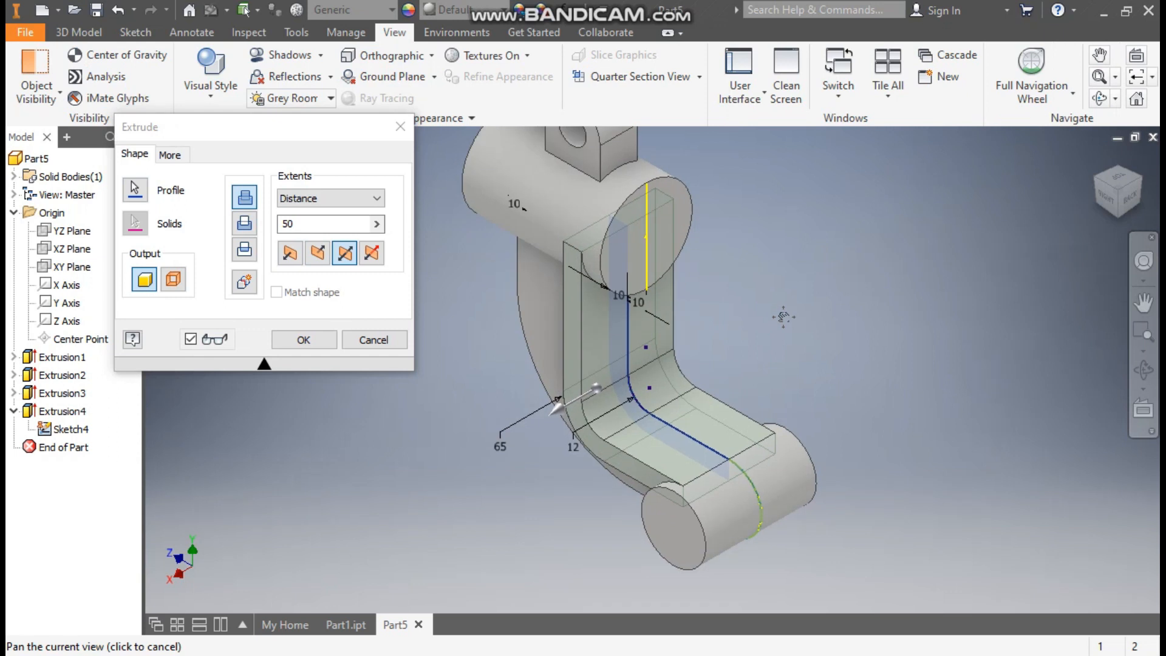
Complete the L-shaped strip's extrusion and hide the reused arm sketch
click(303, 340)
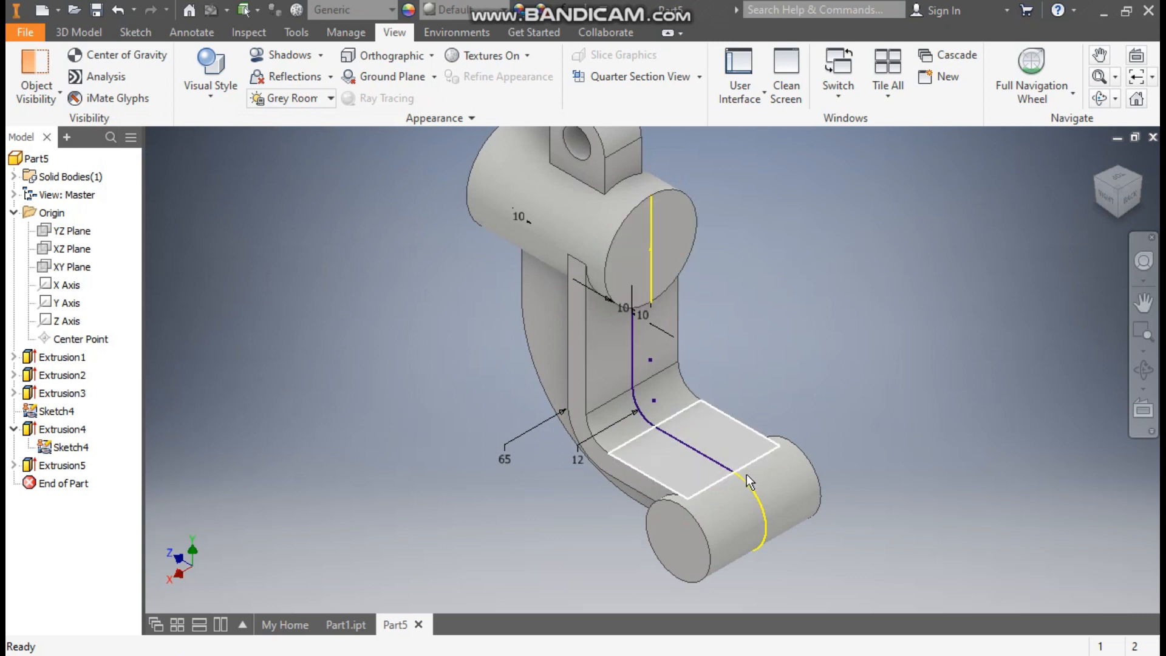
click(78, 447)
click(774, 344)
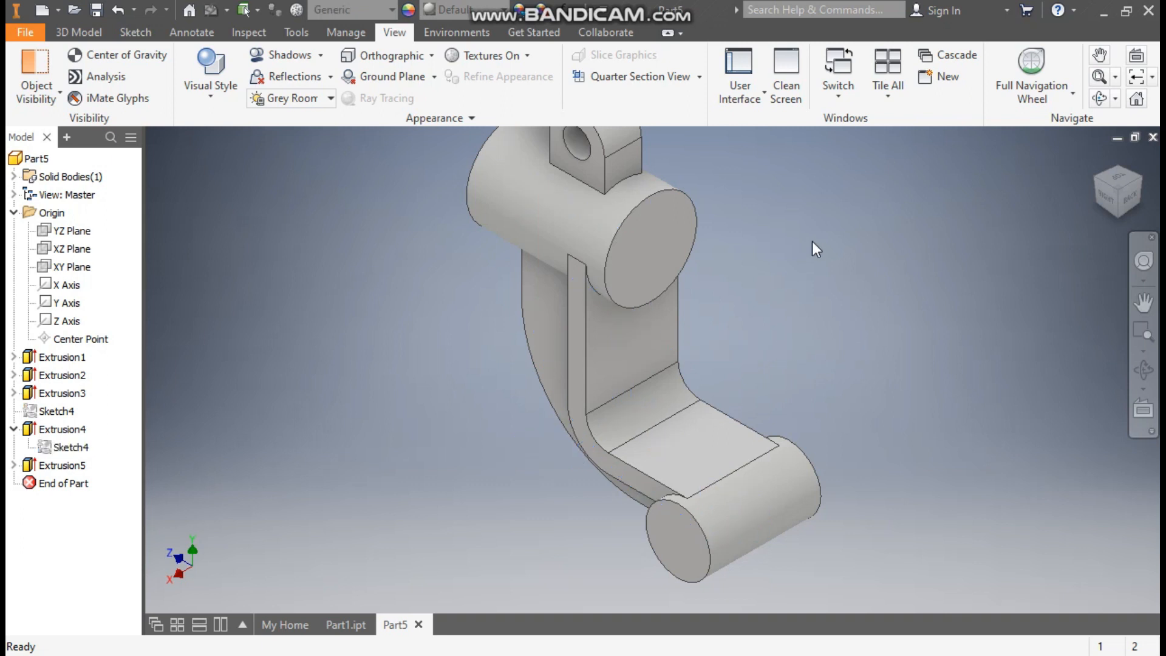
Create a sketch on the upper cylinder's end face and draw a concentric circle 35 mm in diameter
middle_drag(811, 242, 814, 260)
click(652, 282)
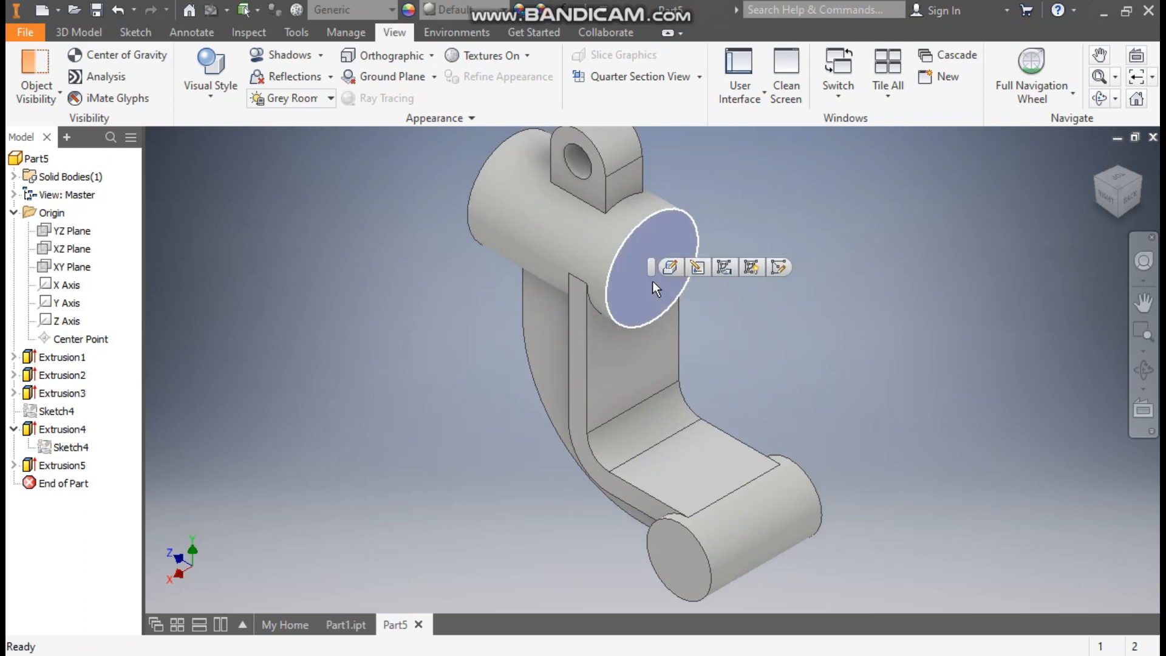
click(779, 267)
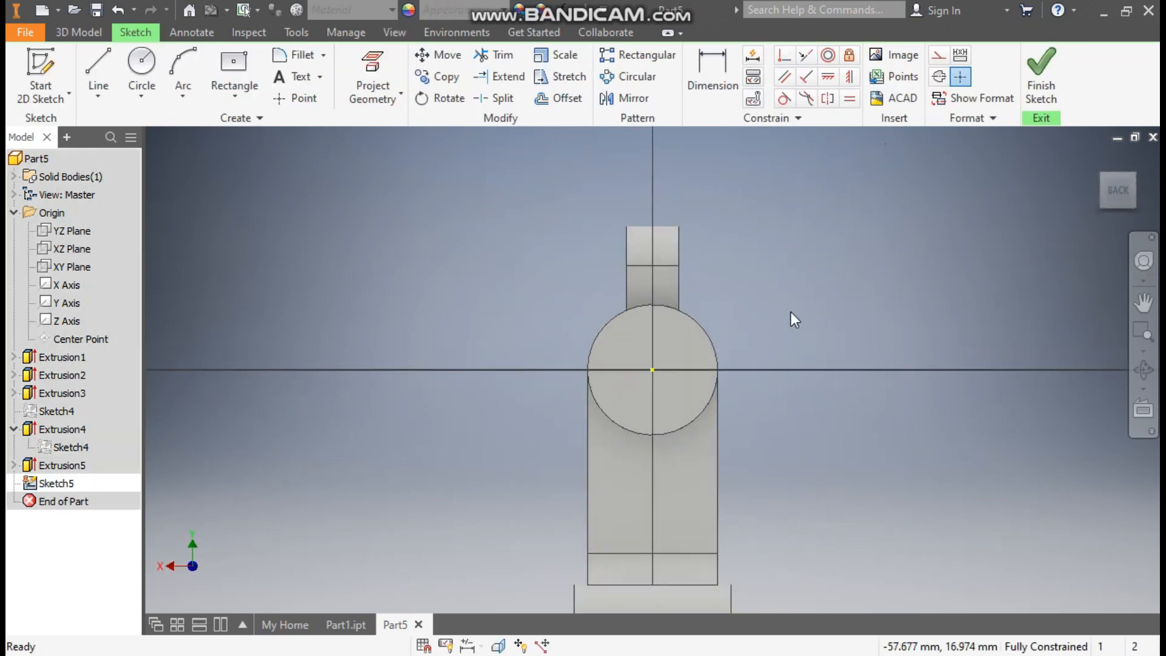
click(142, 65)
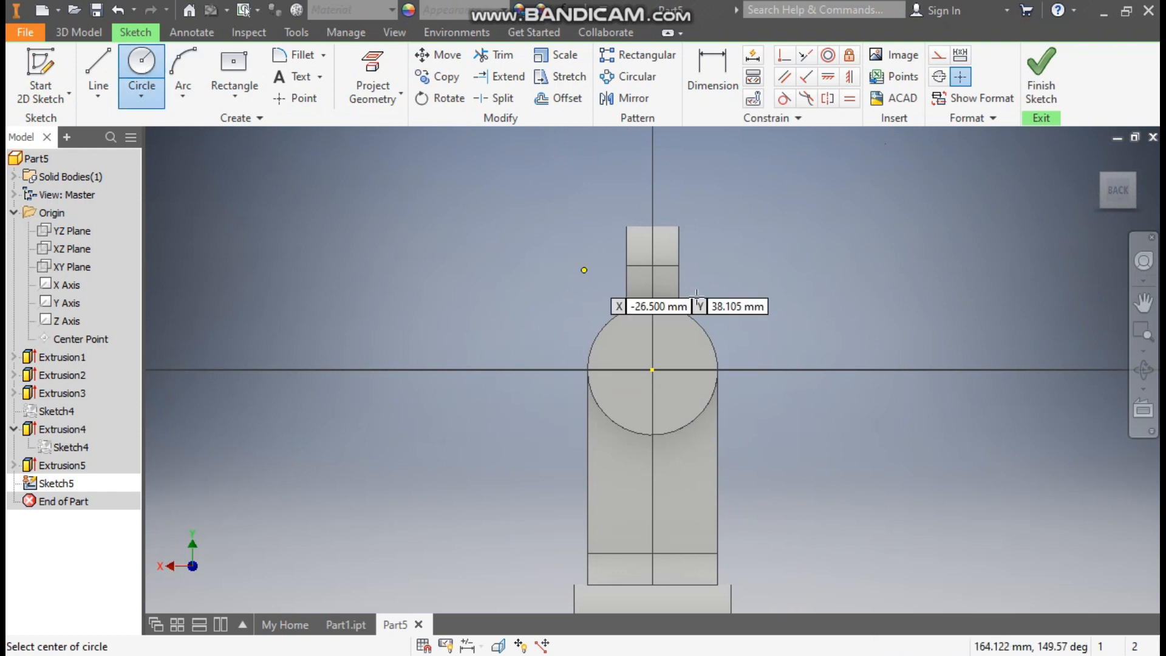
click(653, 370)
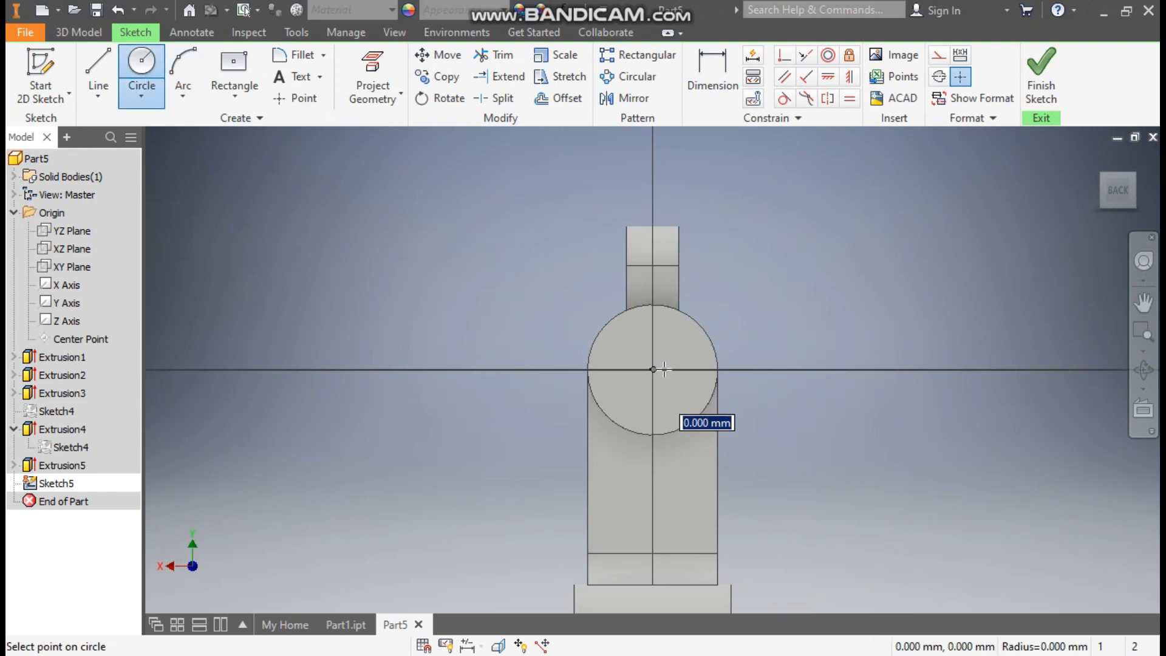
text(35)
key(Tab)
click(691, 348)
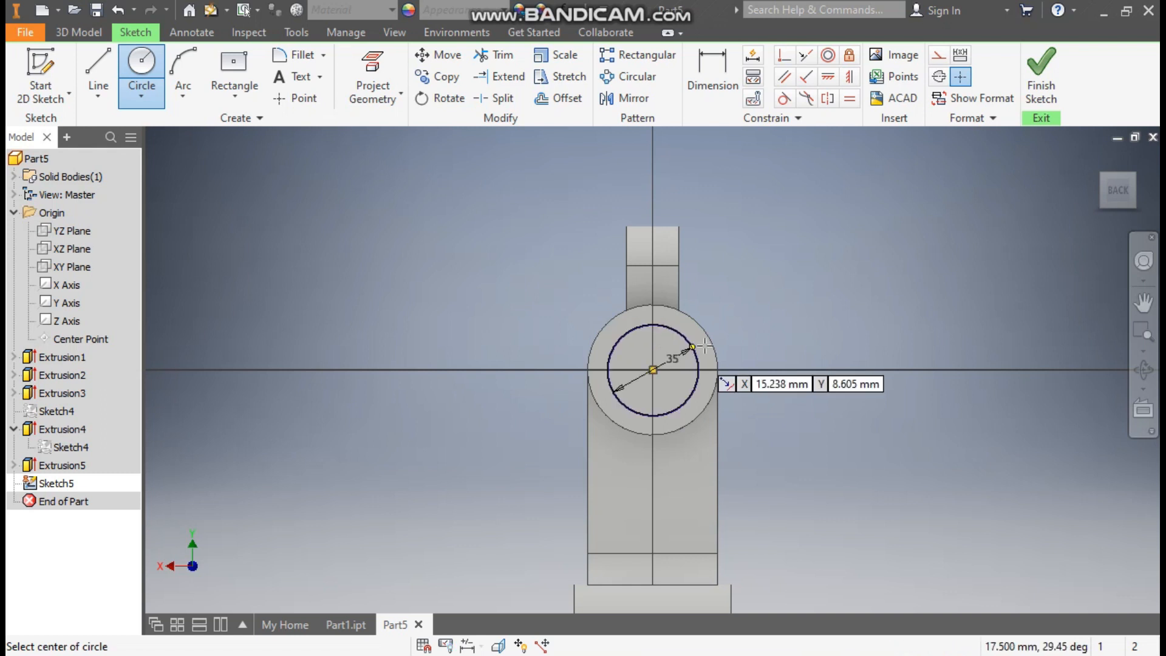
Draw a centre-point rectangle about 11 mm wide and 65 mm tall, centred on the top edge of the cylinder's end face
click(236, 96)
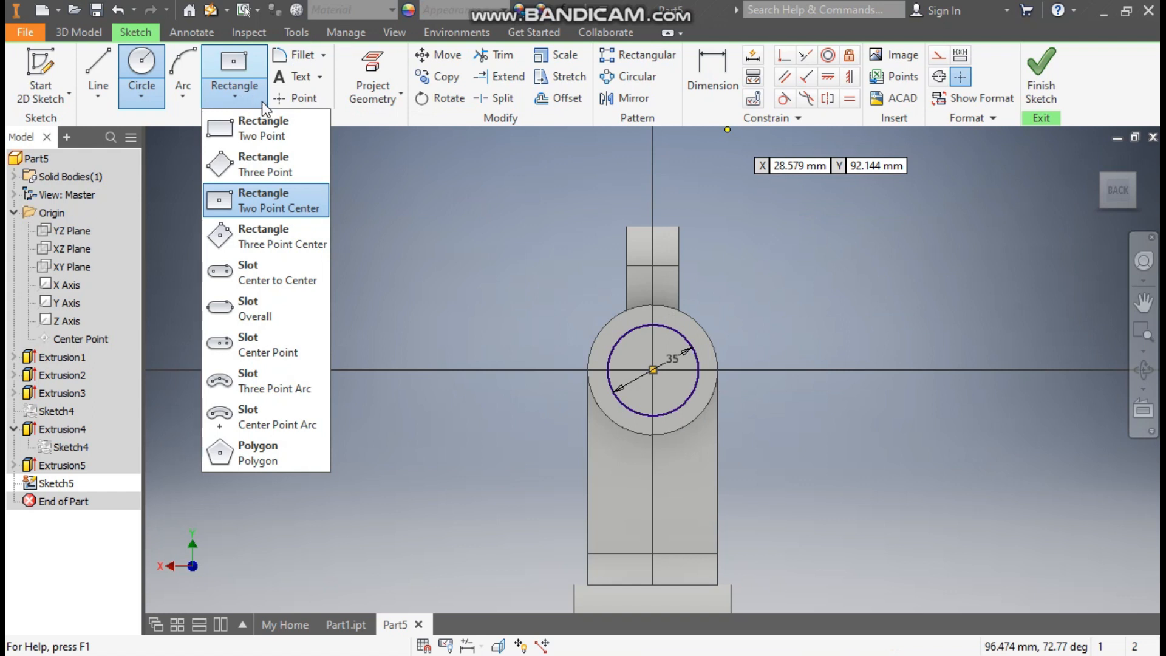
click(254, 200)
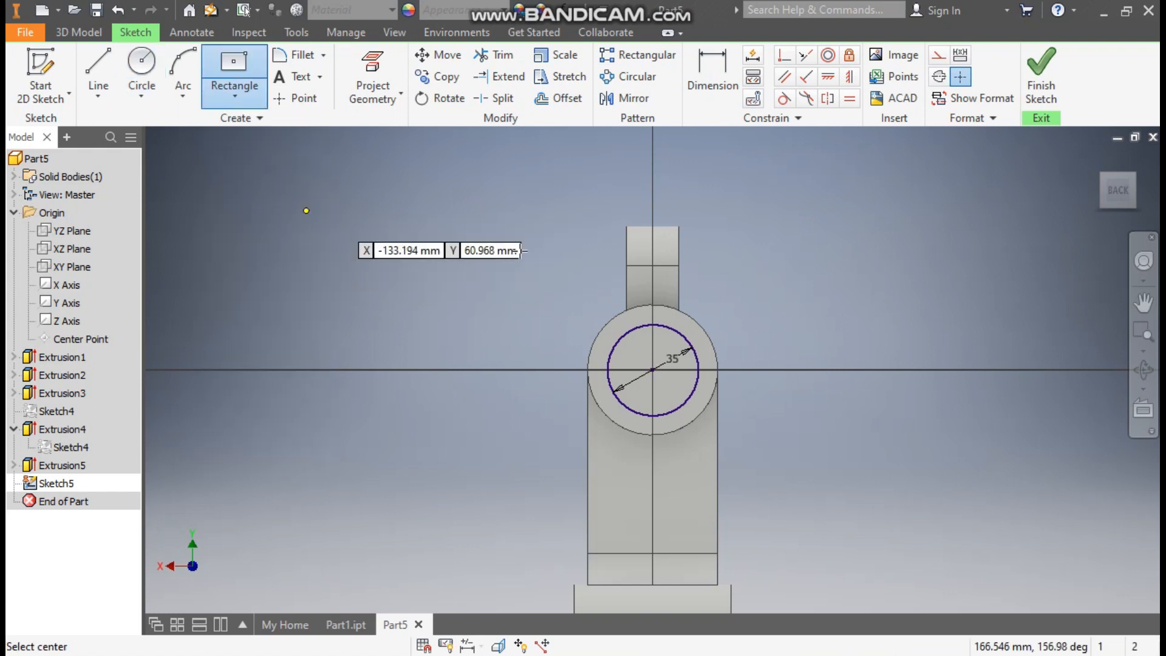
click(652, 304)
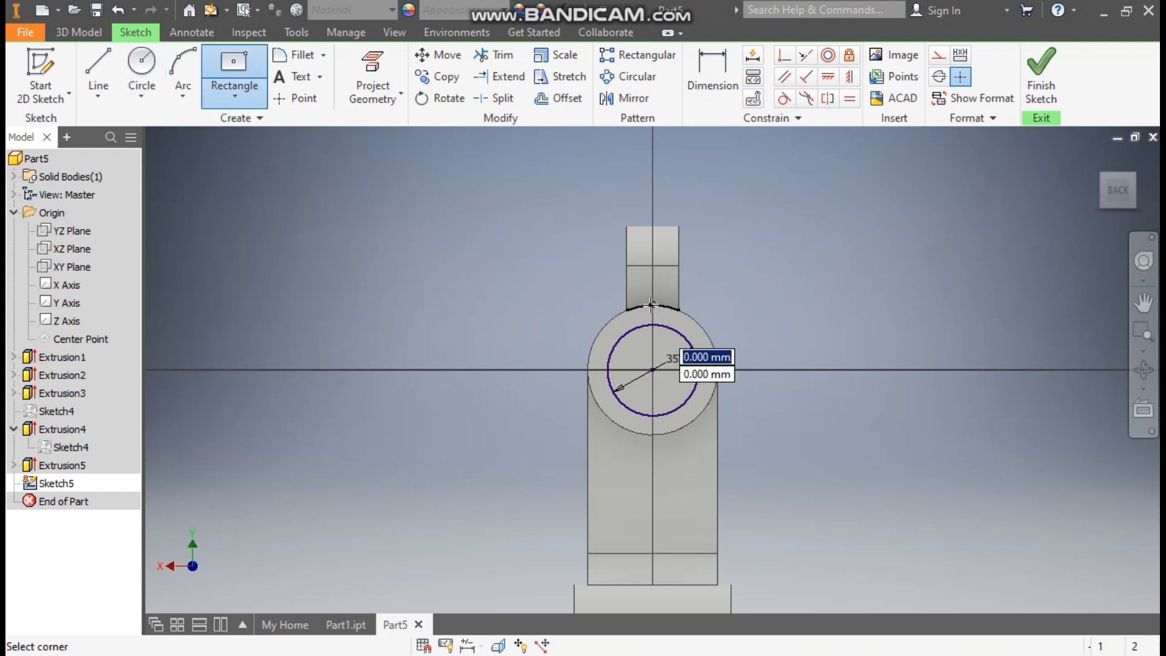
click(667, 389)
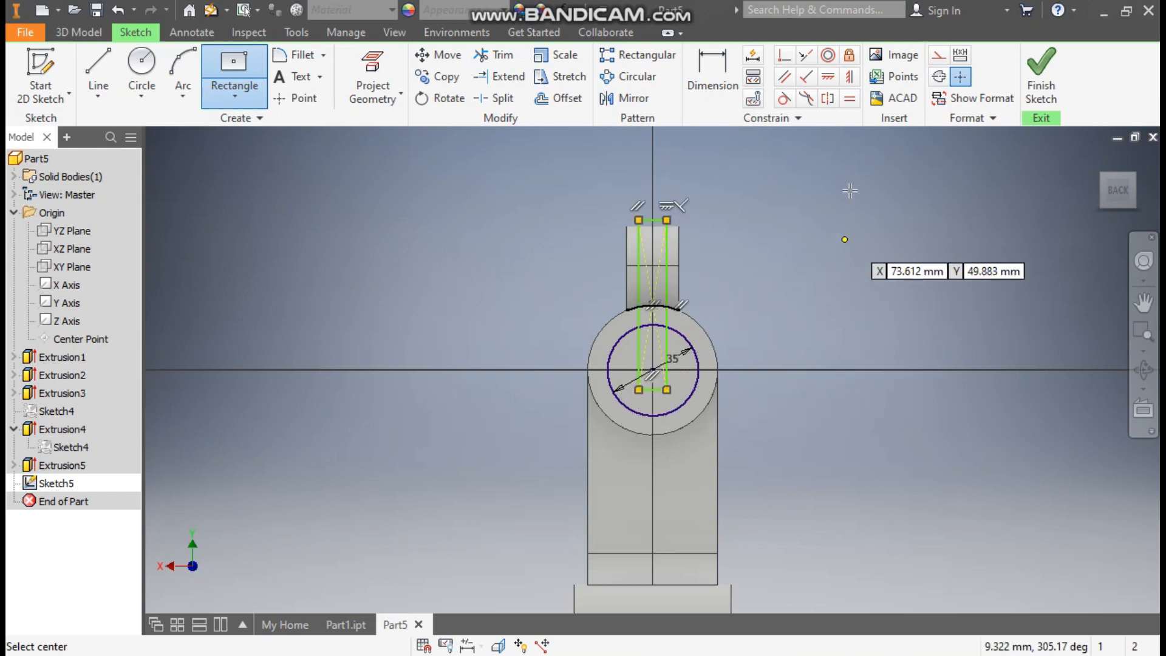
Dimension the width of the rectangle over the cylinder's end face and set it to 3 mm
click(704, 79)
click(652, 221)
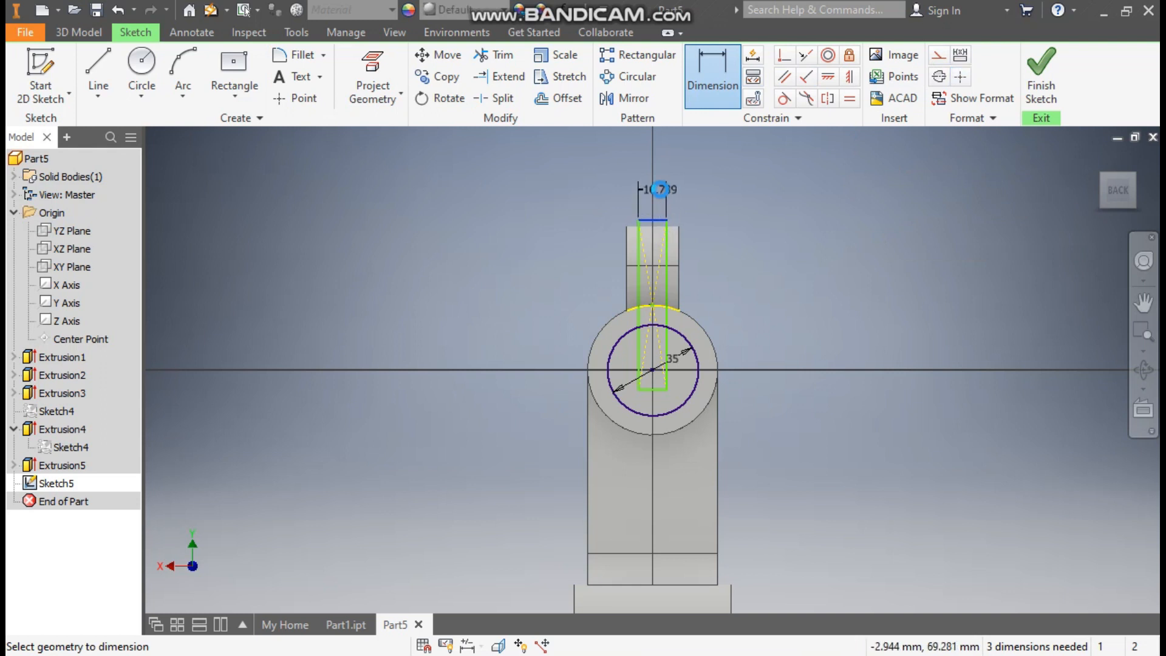
click(660, 189)
text(3)
key(Return)
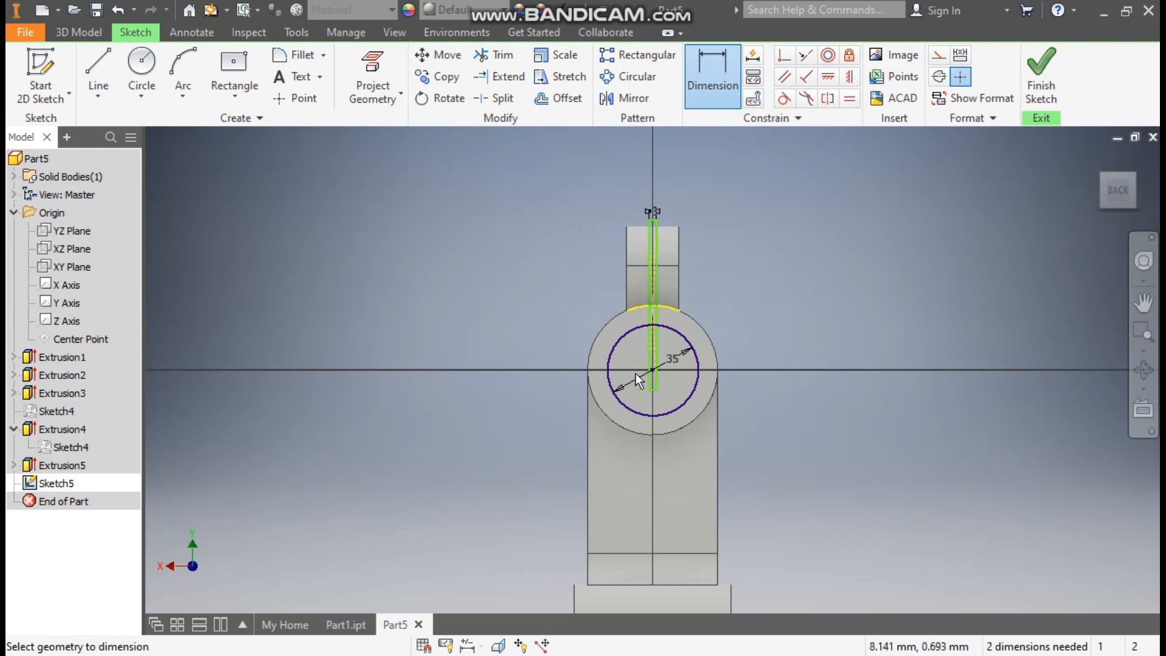
Dimension the height of the narrow rectangle and set it to 75 mm
scroll(660, 330, up, 3)
click(660, 358)
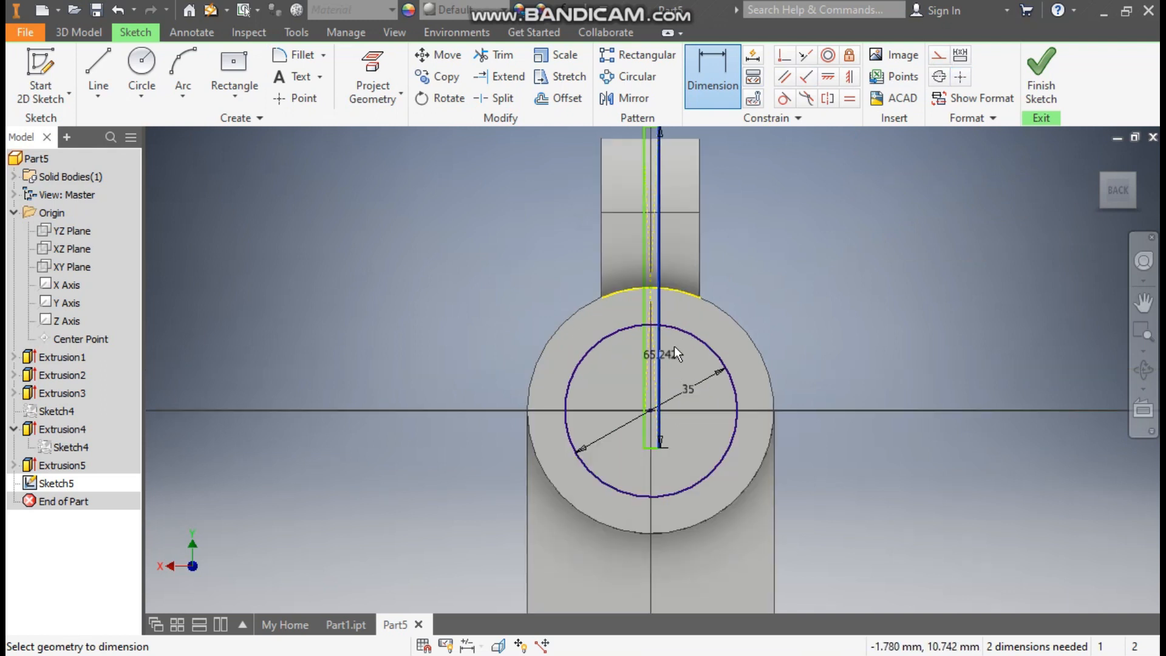
click(808, 313)
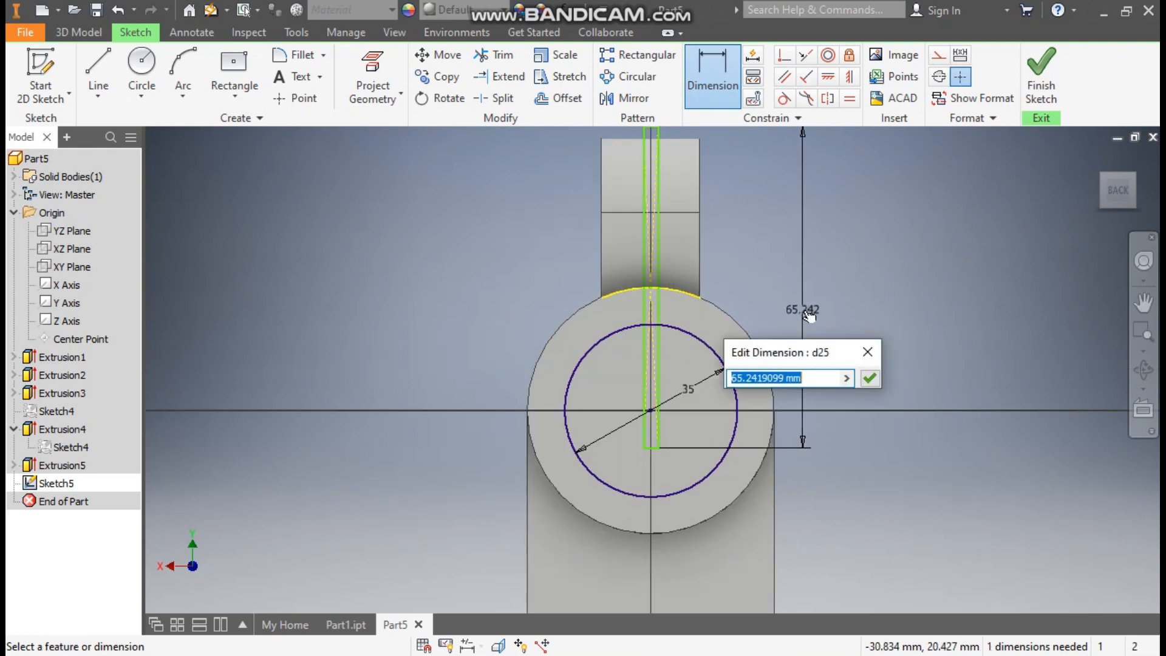
text(75)
key(Return)
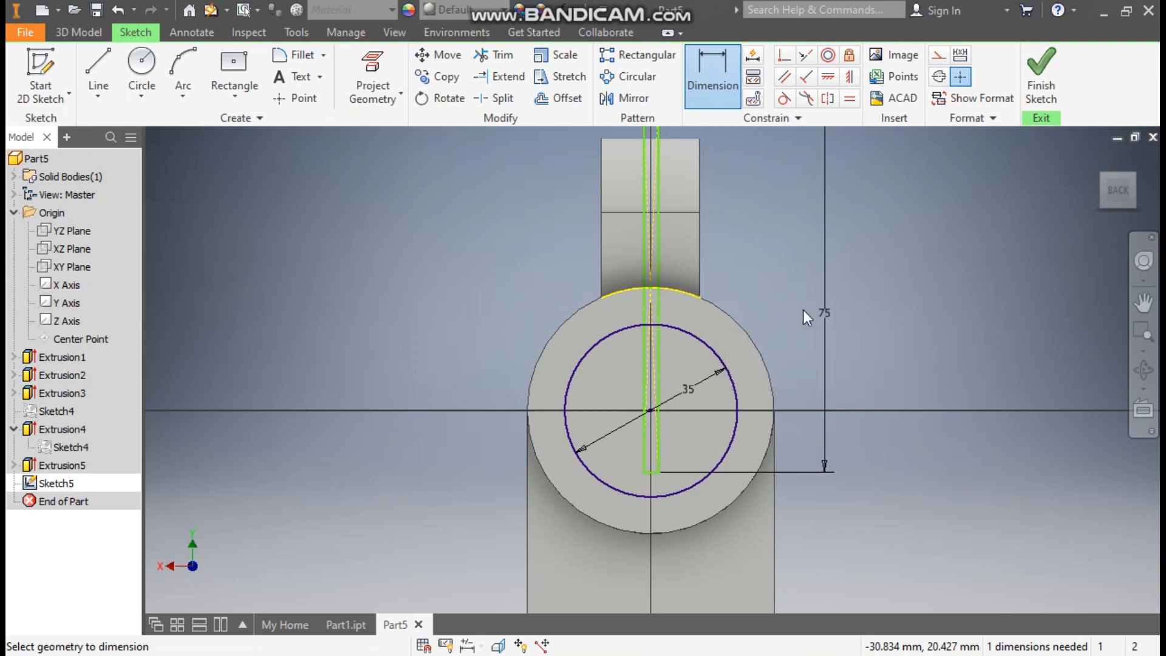
key(Escape)
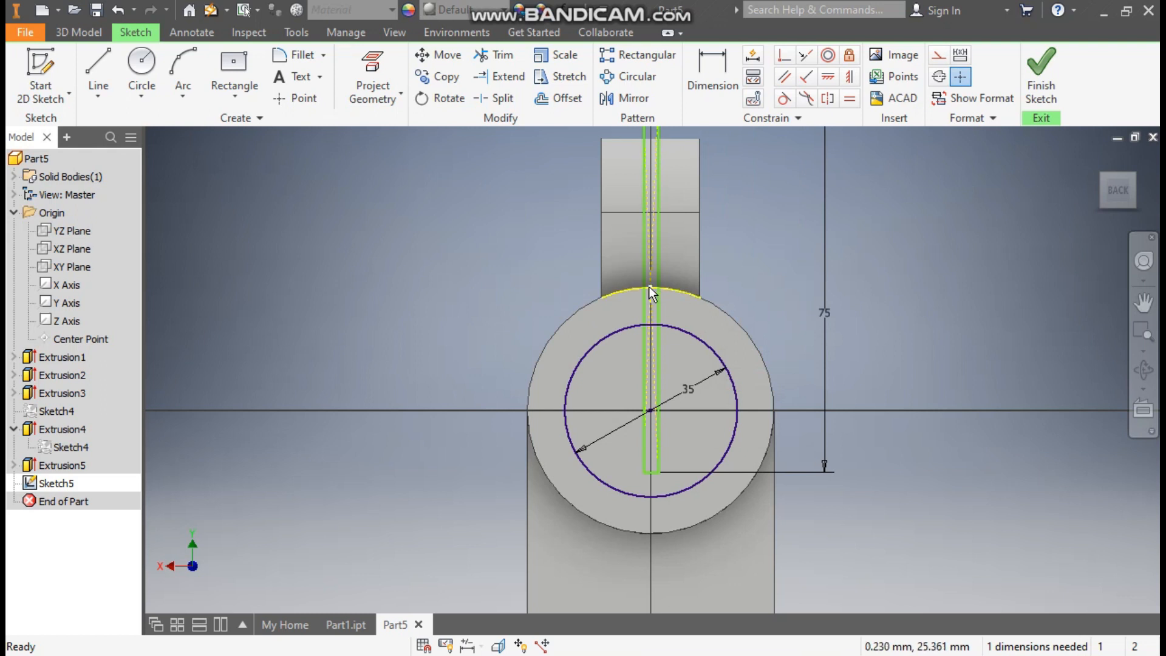
Constrain the rectangle's centre point vertically in line with the 35 mm circle's centre and finish the sketch
mouse_move(649, 286)
mouse_down()
mouse_move(669, 258)
mouse_move(733, 265)
mouse_move(655, 258)
mouse_move(705, 269)
mouse_up()
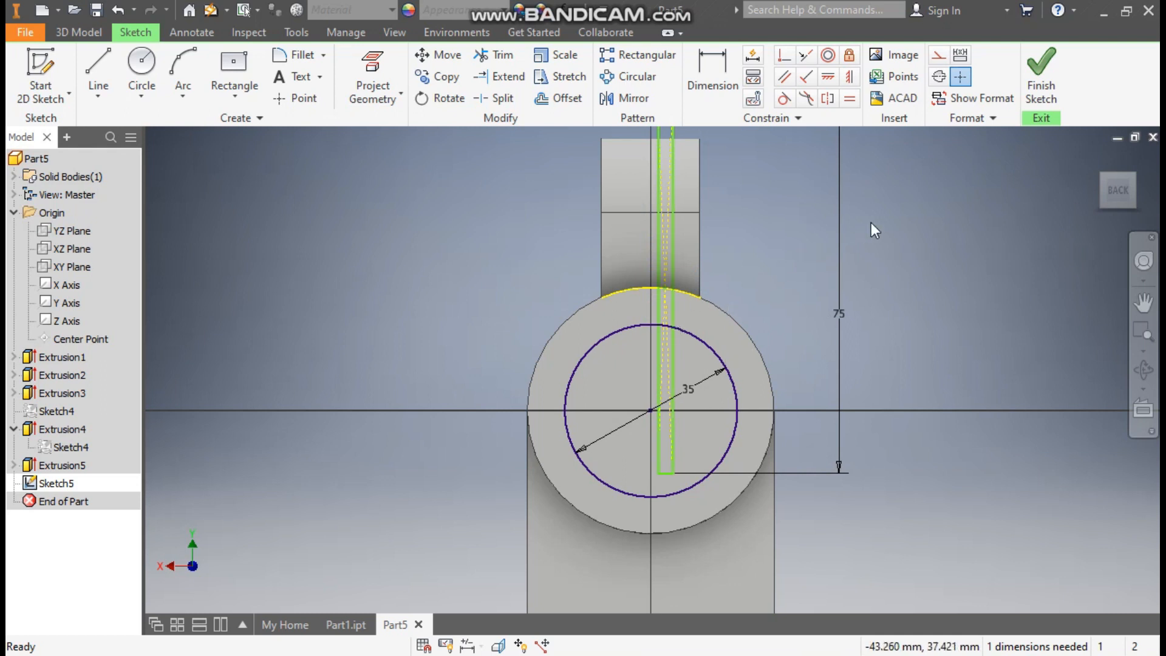
click(850, 77)
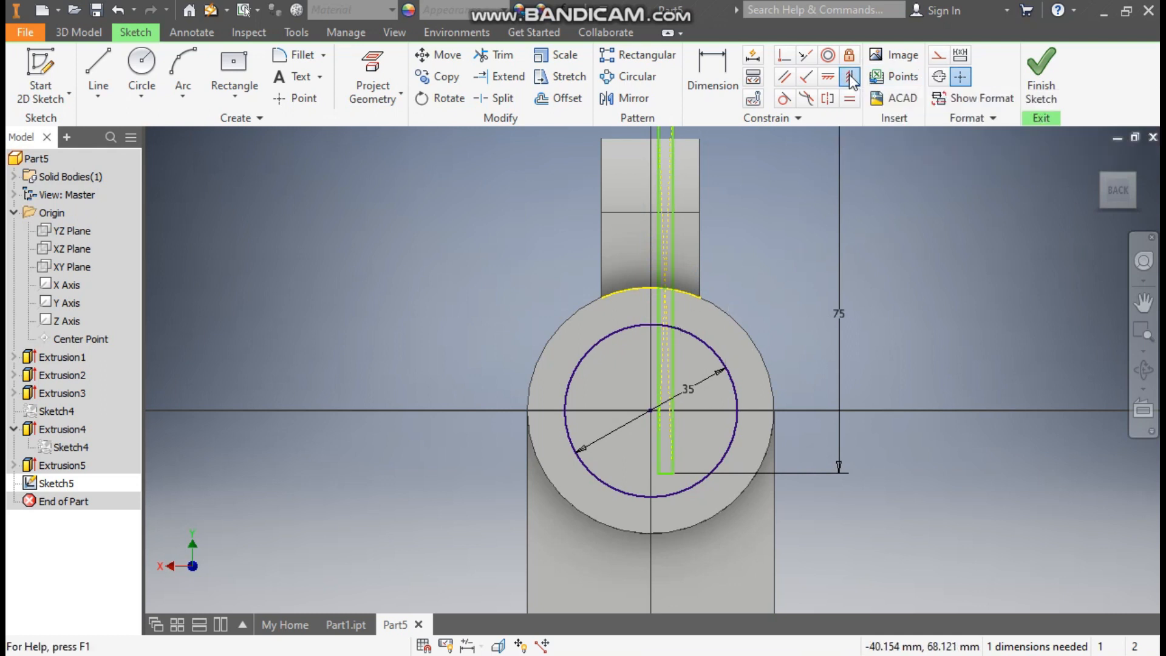
click(666, 290)
click(651, 411)
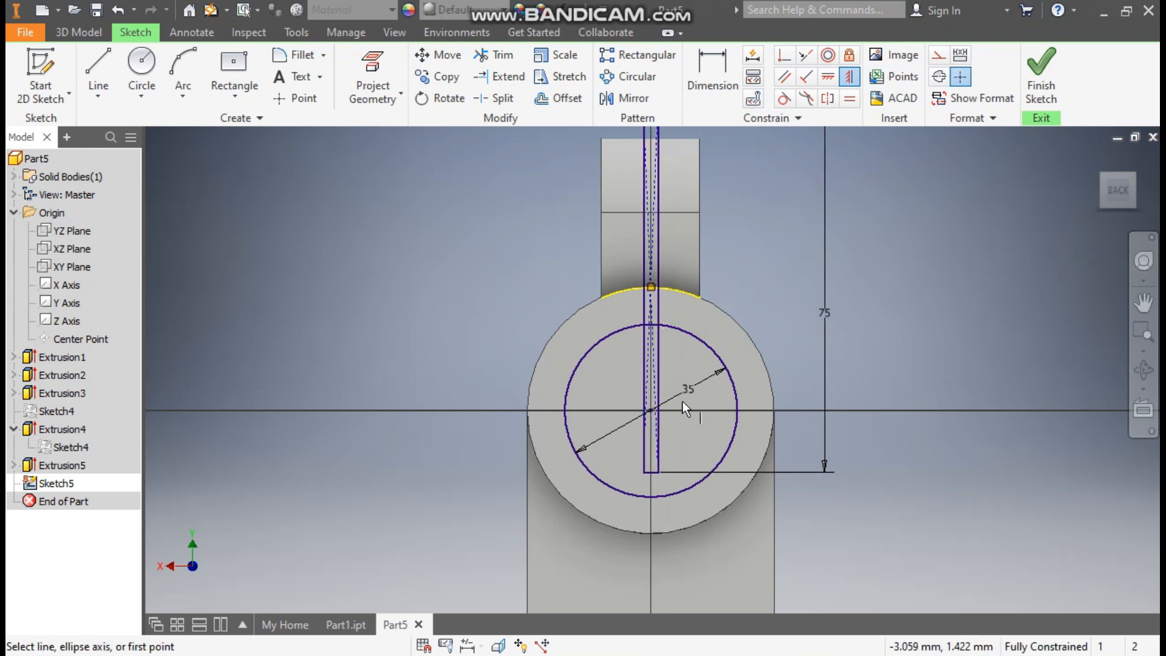
scroll(683, 401, up, 2)
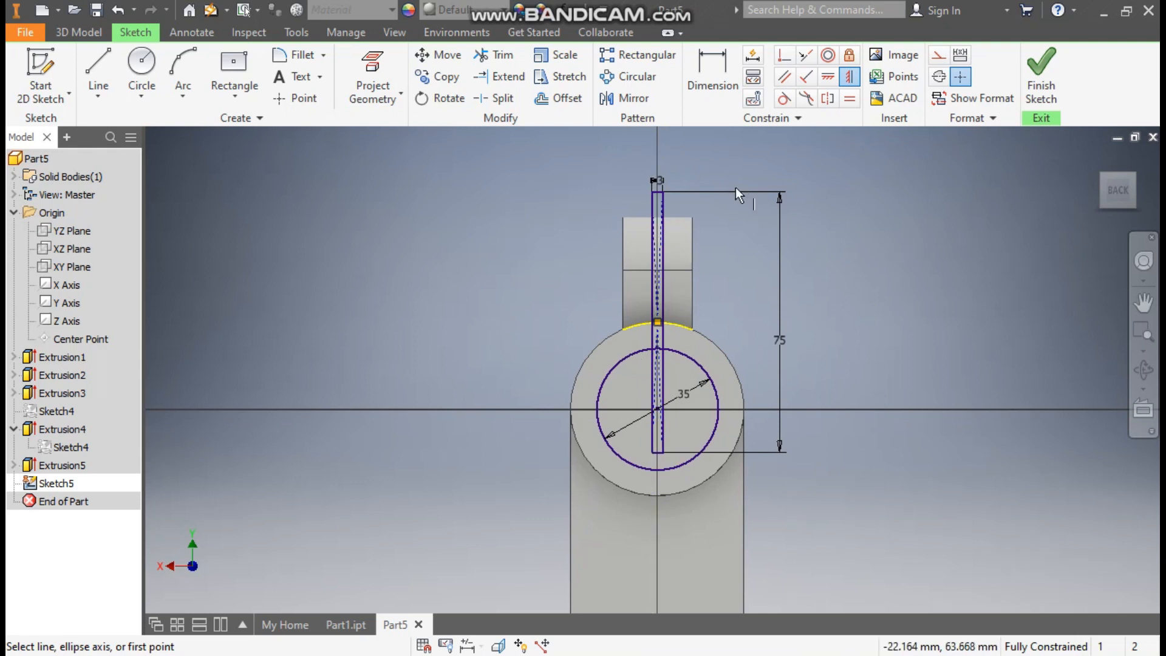
click(1040, 70)
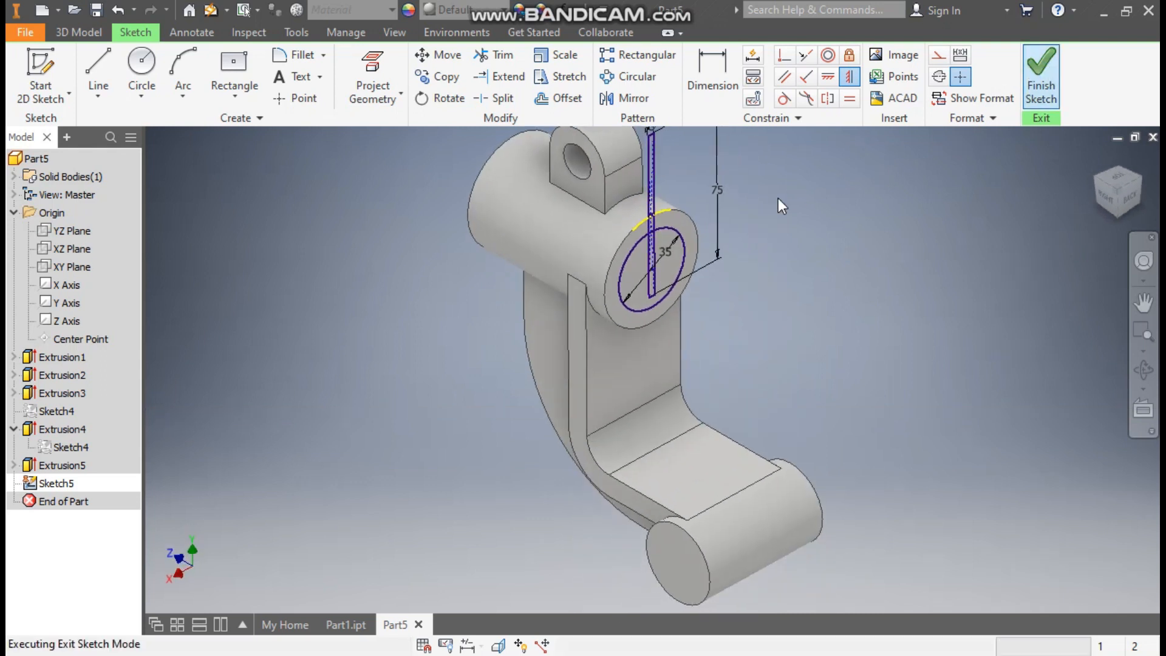
Extrude the 35 mm circle and the narrow rectangle as a 123 mm cut through the upper cylinder and clamping lug
key(F2)
drag(839, 328, 858, 396)
click(78, 33)
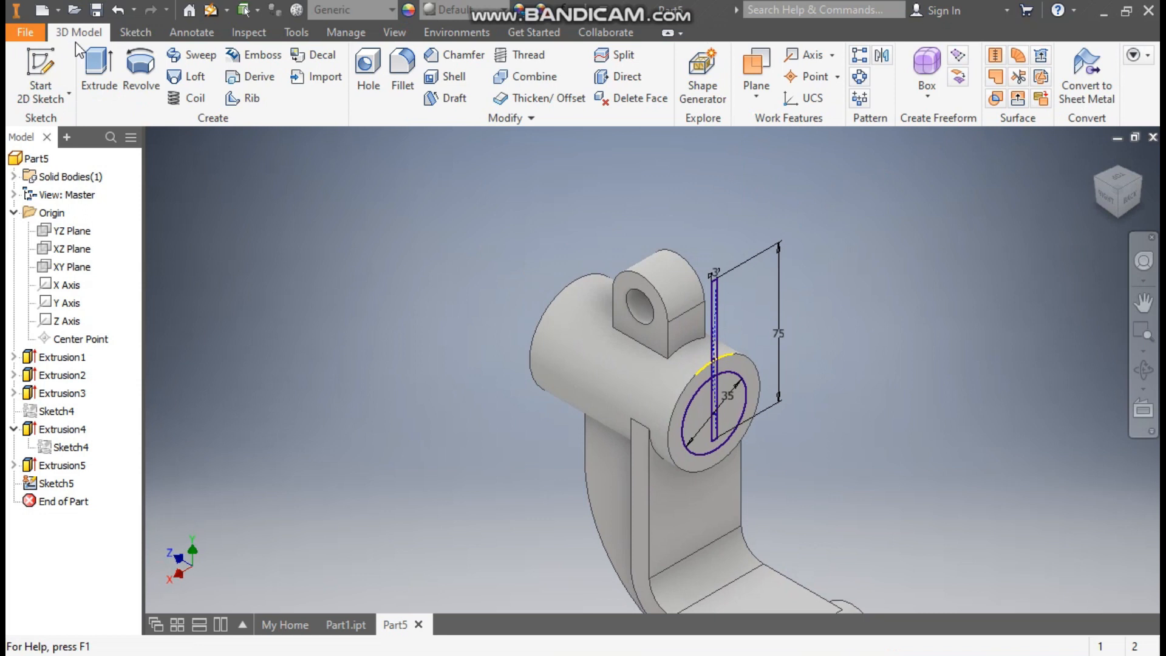
click(96, 66)
scroll(716, 308, down, 5)
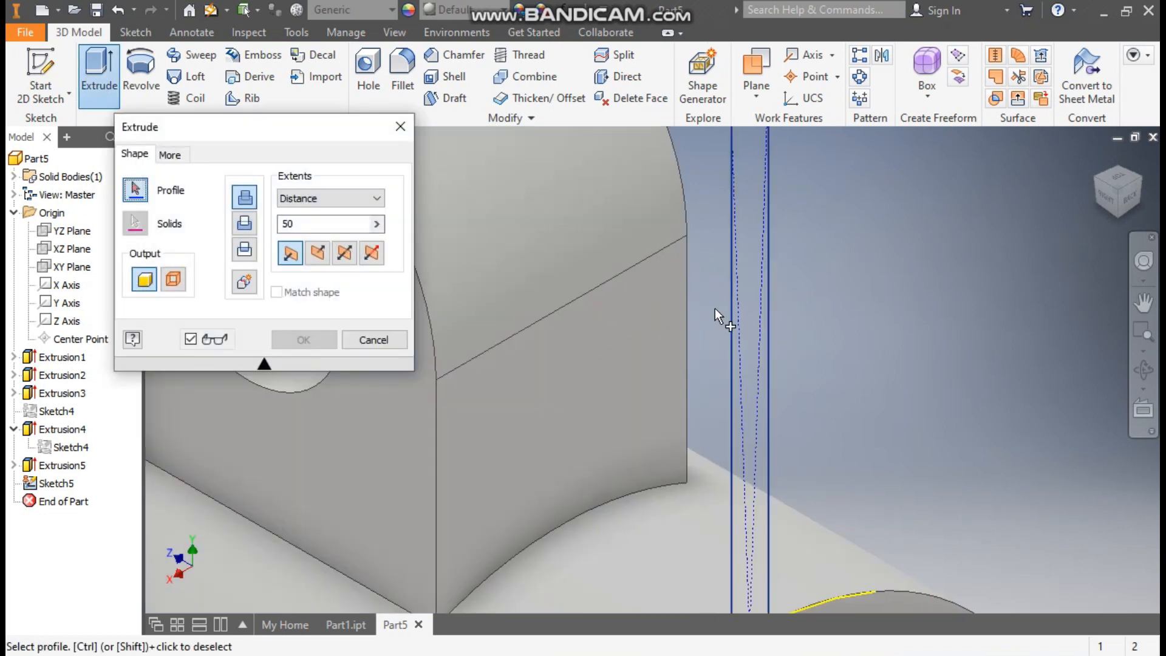
scroll(754, 283, up, 6)
scroll(669, 320, down, 3)
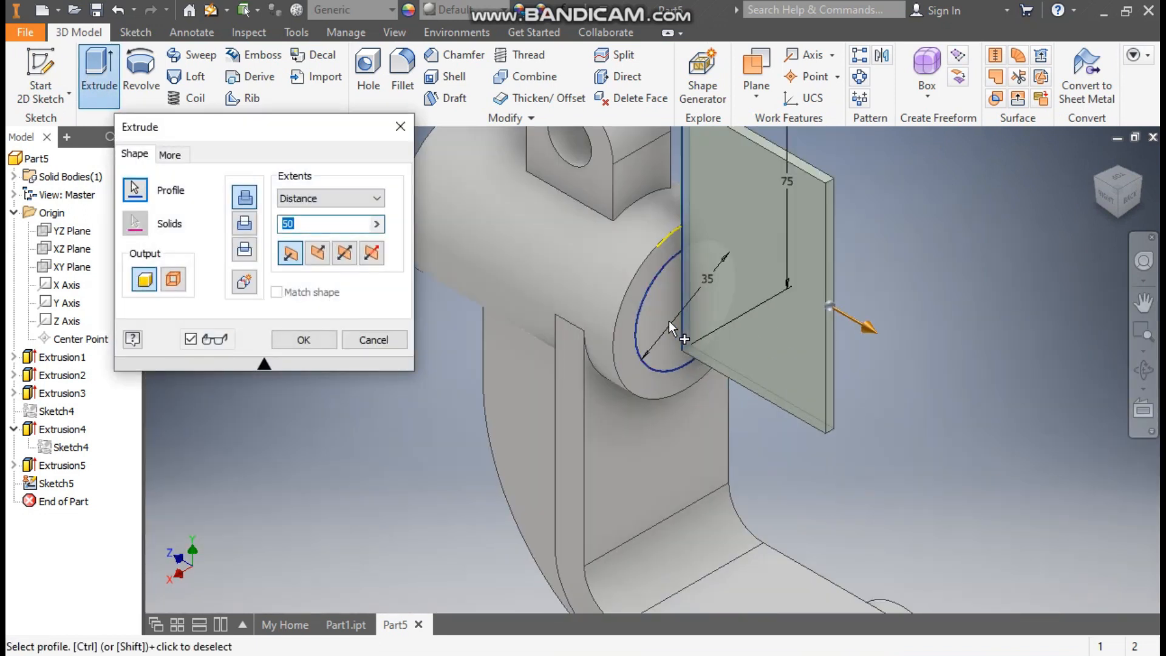
click(661, 316)
scroll(667, 319, up, 3)
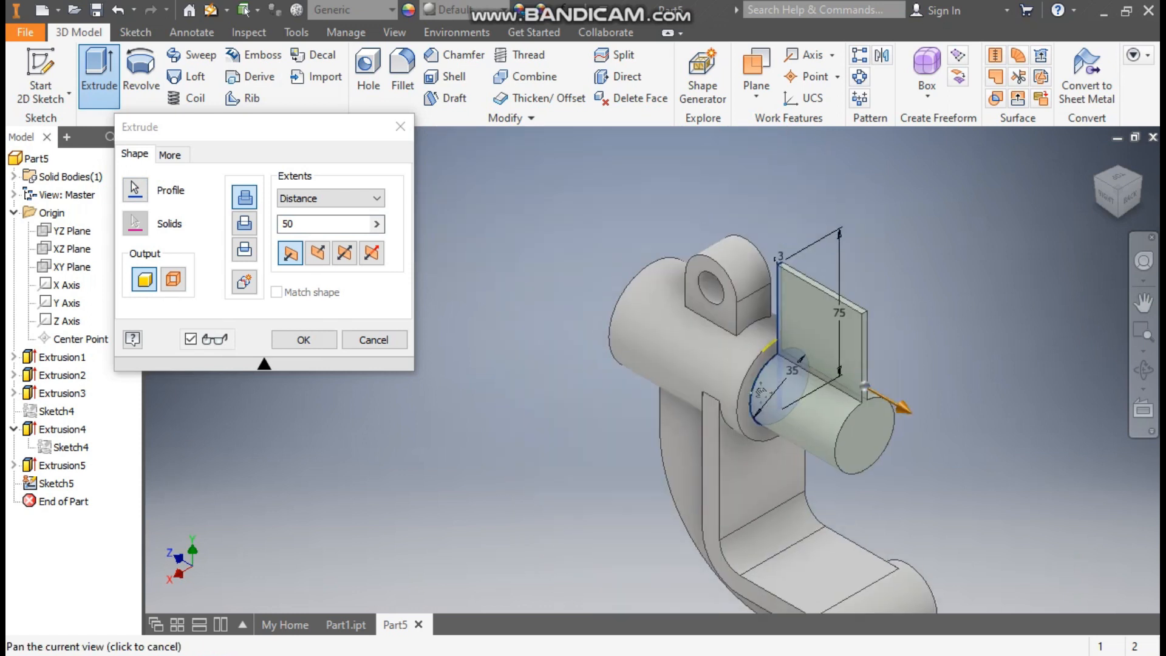
click(318, 254)
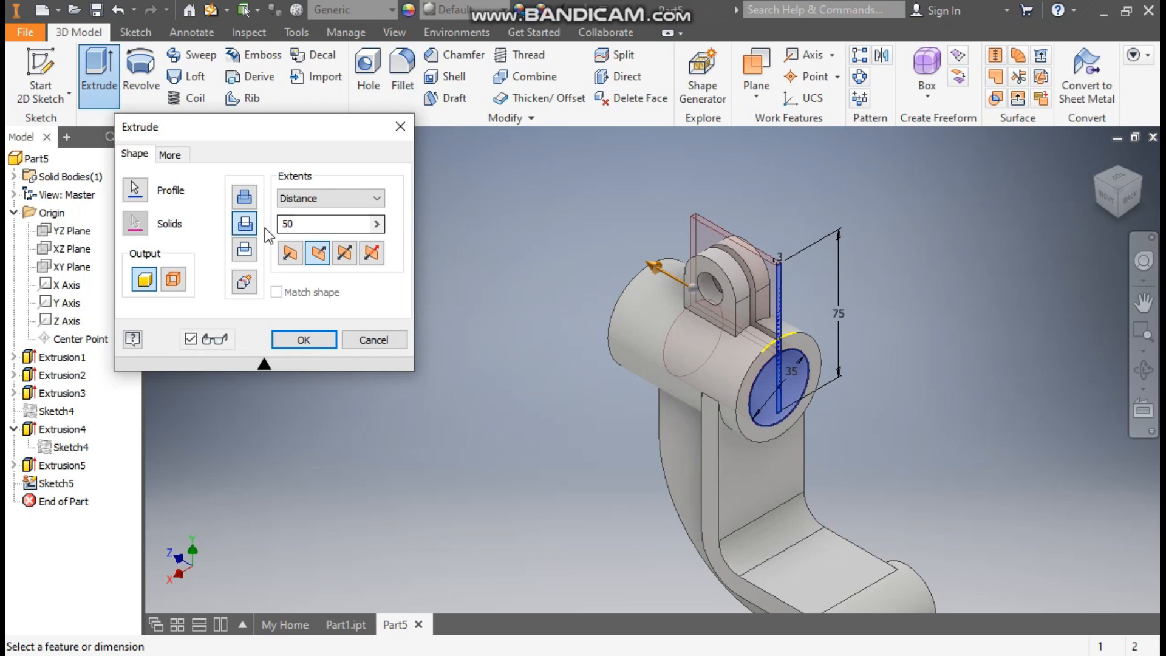
drag(654, 268, 526, 196)
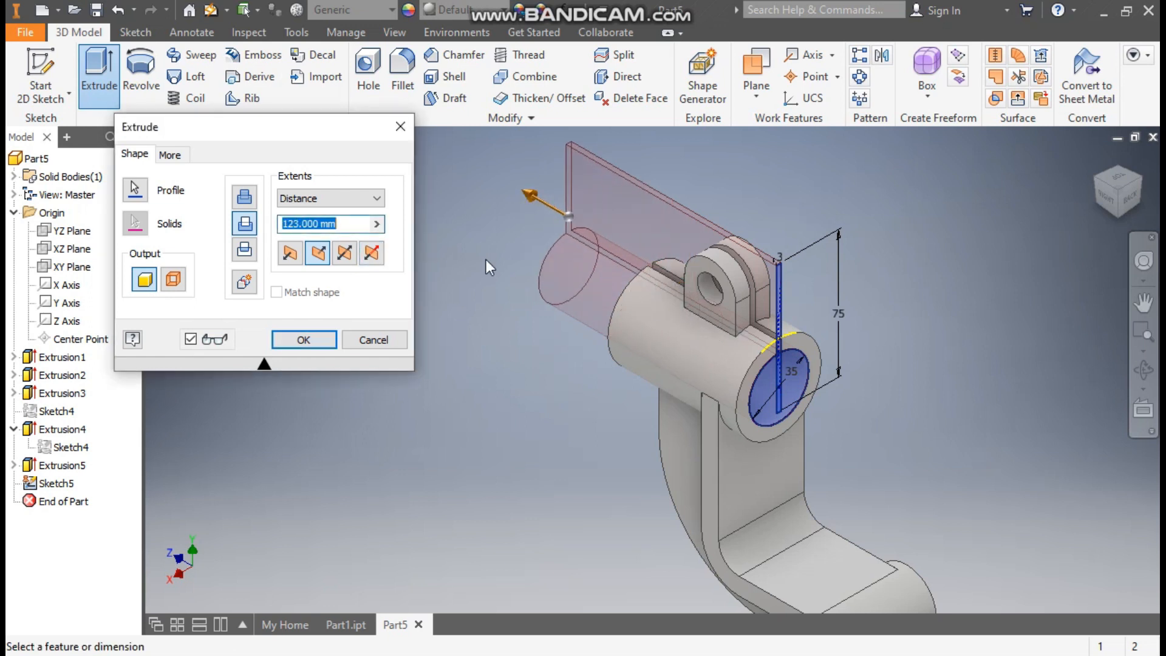
click(304, 340)
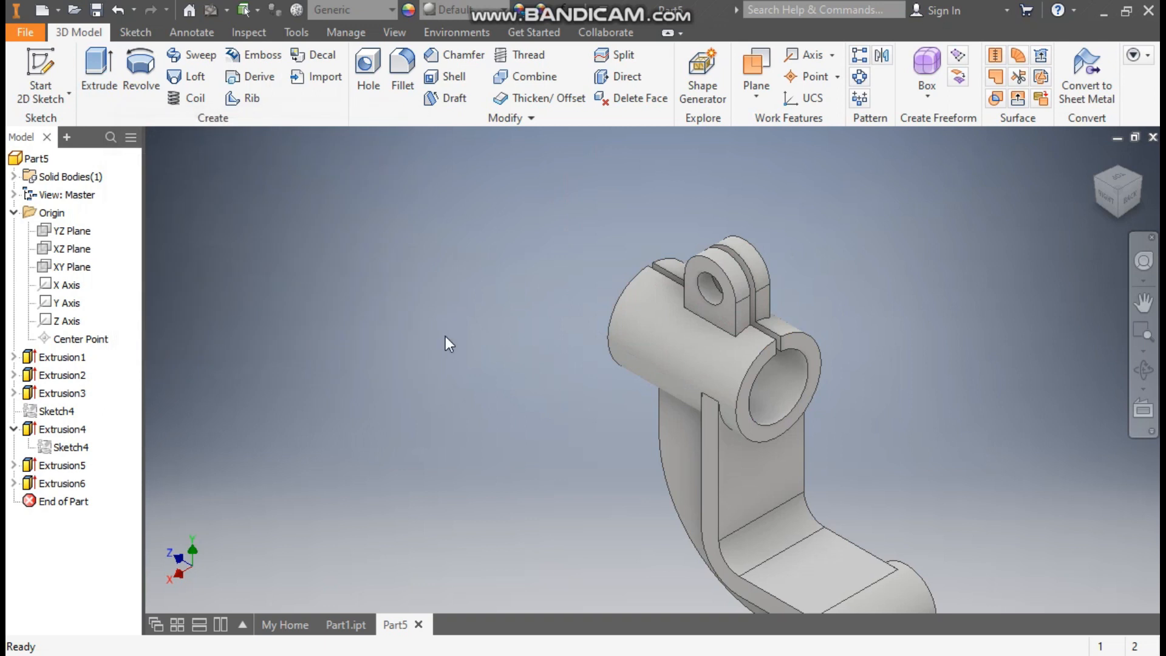
Create a sketch on the lower boss's end face and draw a concentric circle 20 mm in diameter
middle_drag(467, 335, 461, 227)
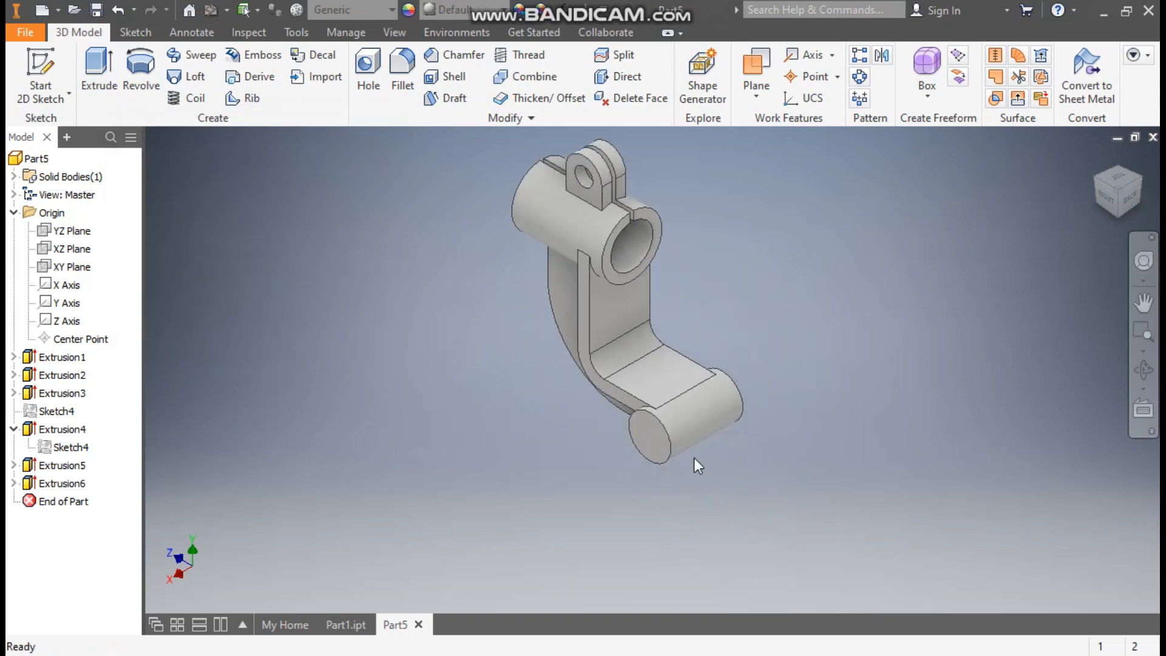
click(657, 453)
key(s)
middle_drag(749, 566, 695, 449)
scroll(696, 448, down, 1)
click(141, 63)
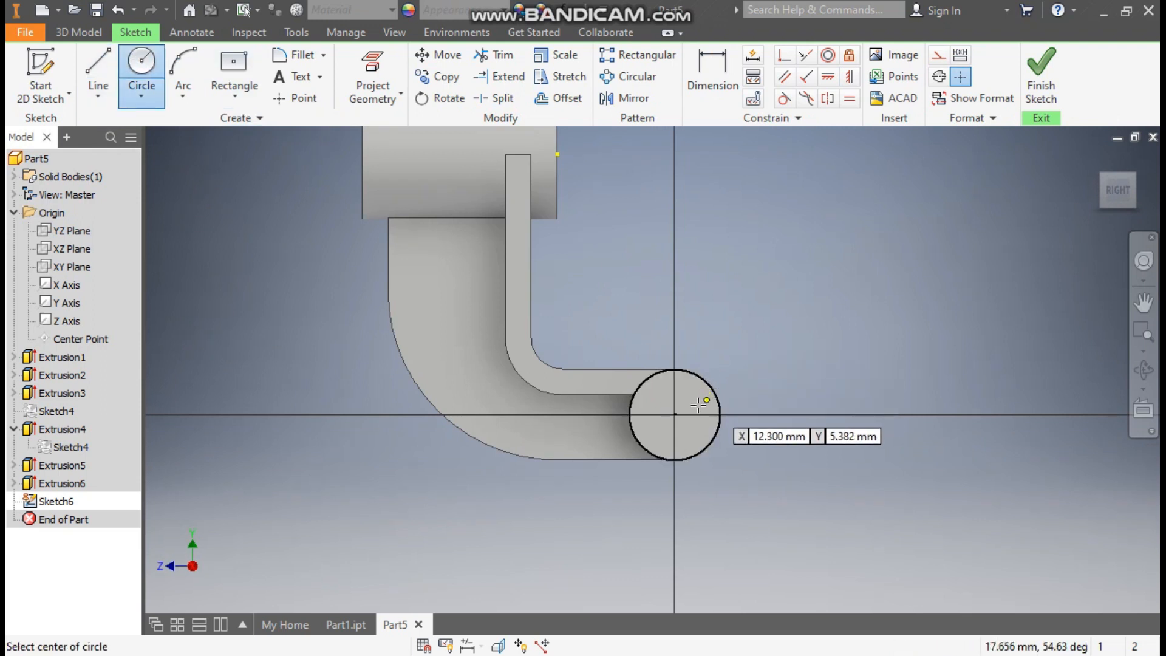
click(674, 414)
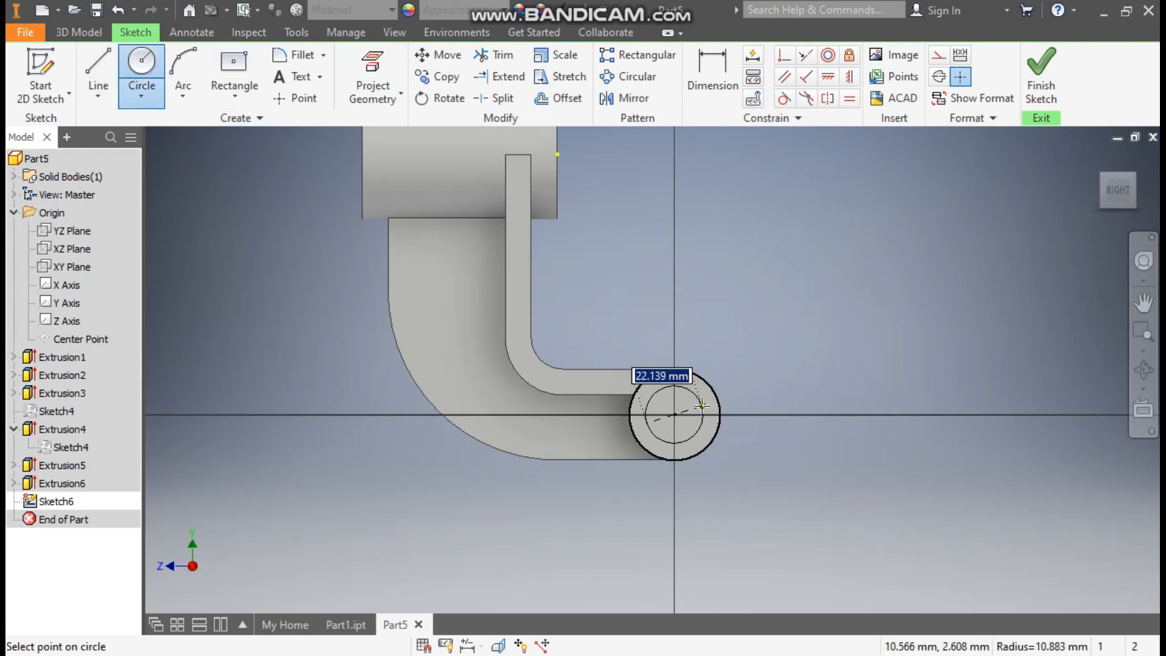
text(20)
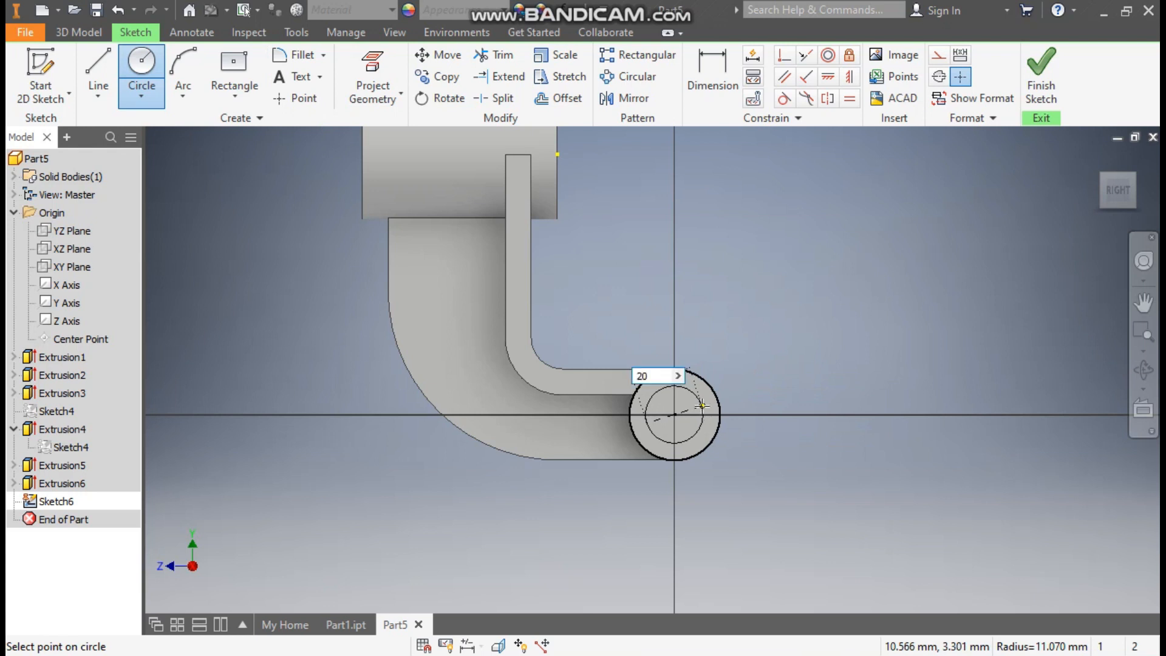
key(Return)
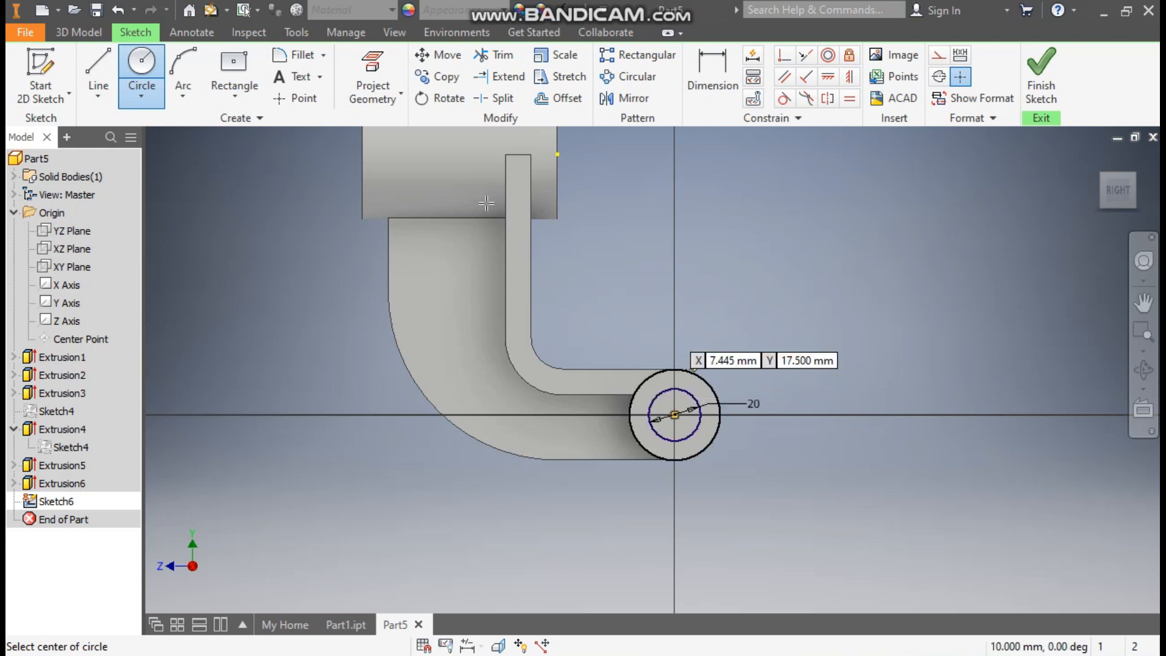
Extrude the 20 mm circle as a 123 mm cut through the lower boss
click(78, 33)
click(91, 65)
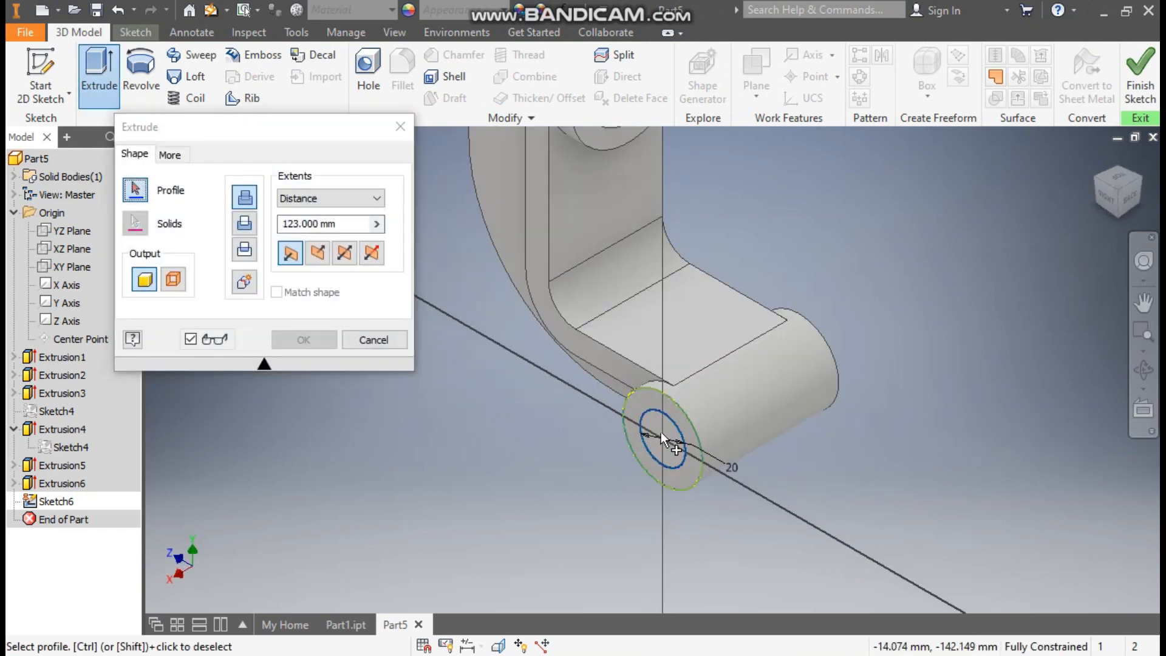
click(661, 433)
click(319, 255)
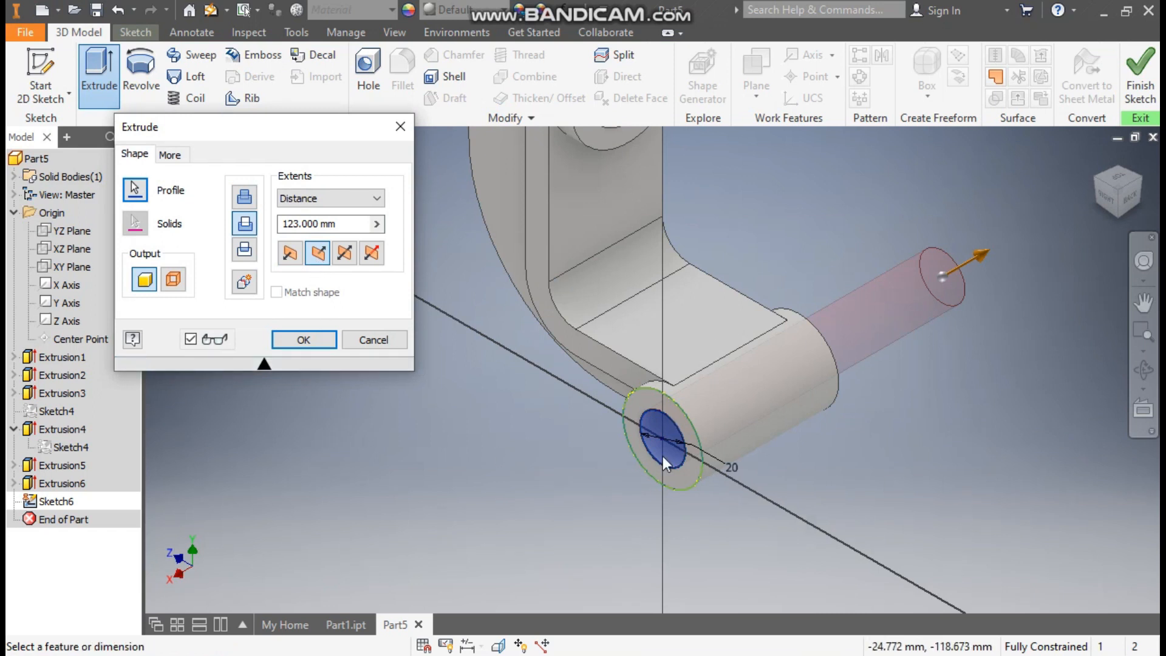
click(318, 338)
middle_drag(493, 464, 547, 507)
scroll(500, 476, up, 3)
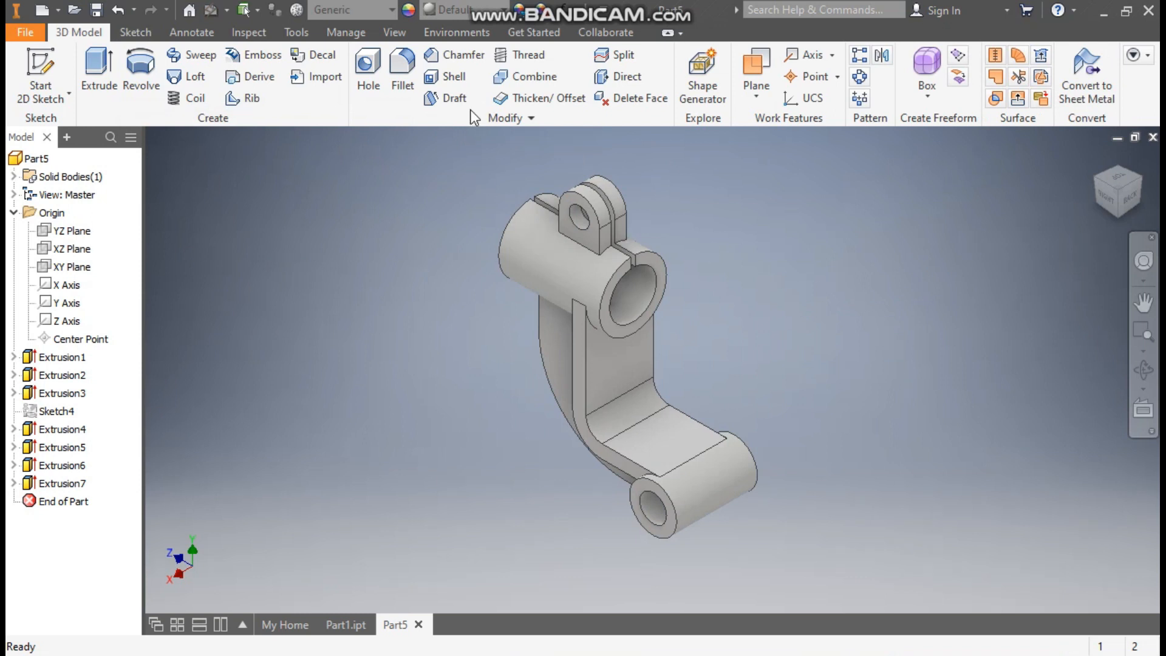
Apply the Chrome - Polished appearance to the whole part
click(466, 10)
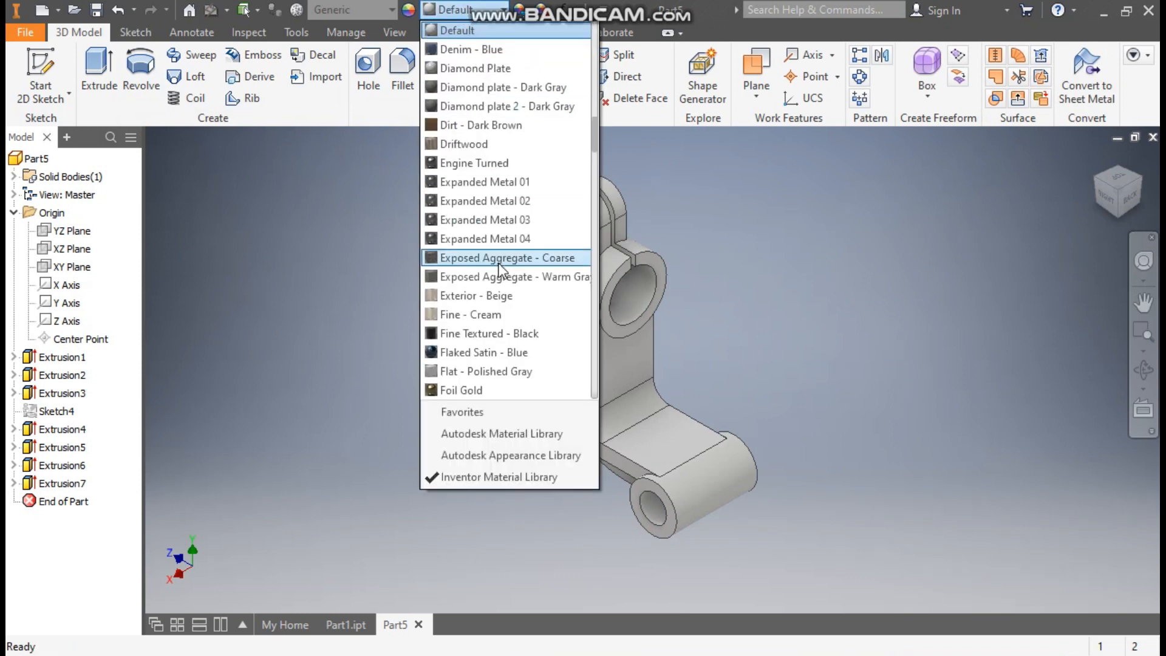
scroll(501, 277, up, 8)
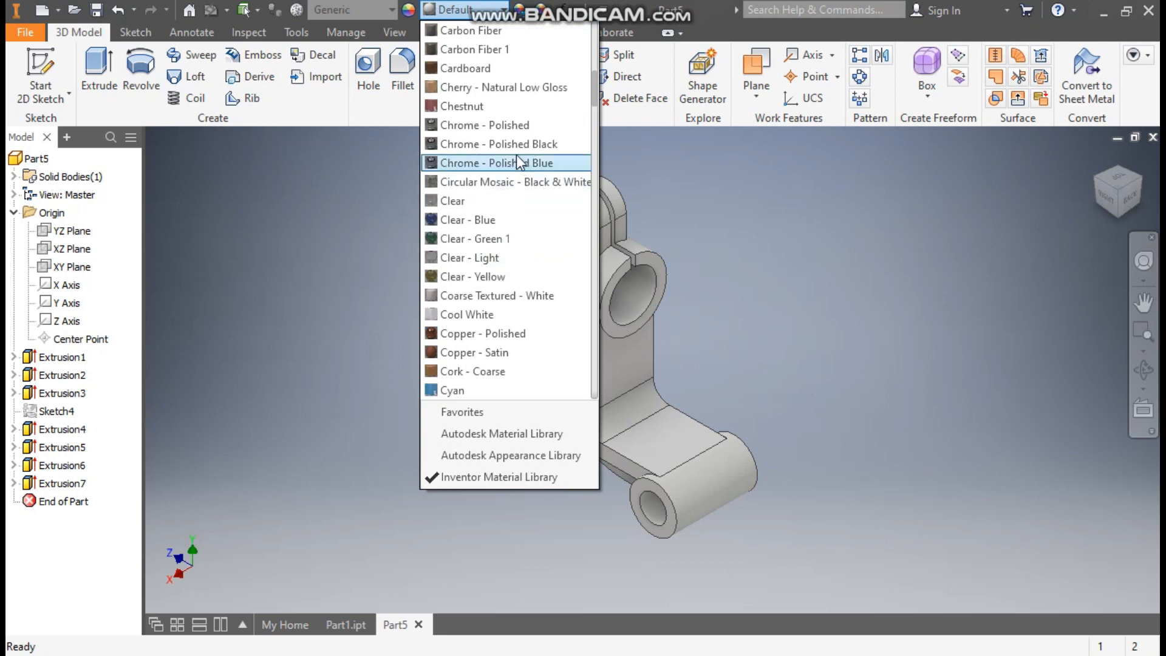
click(478, 126)
middle_drag(449, 345, 418, 364)
scroll(440, 356, down, 2)
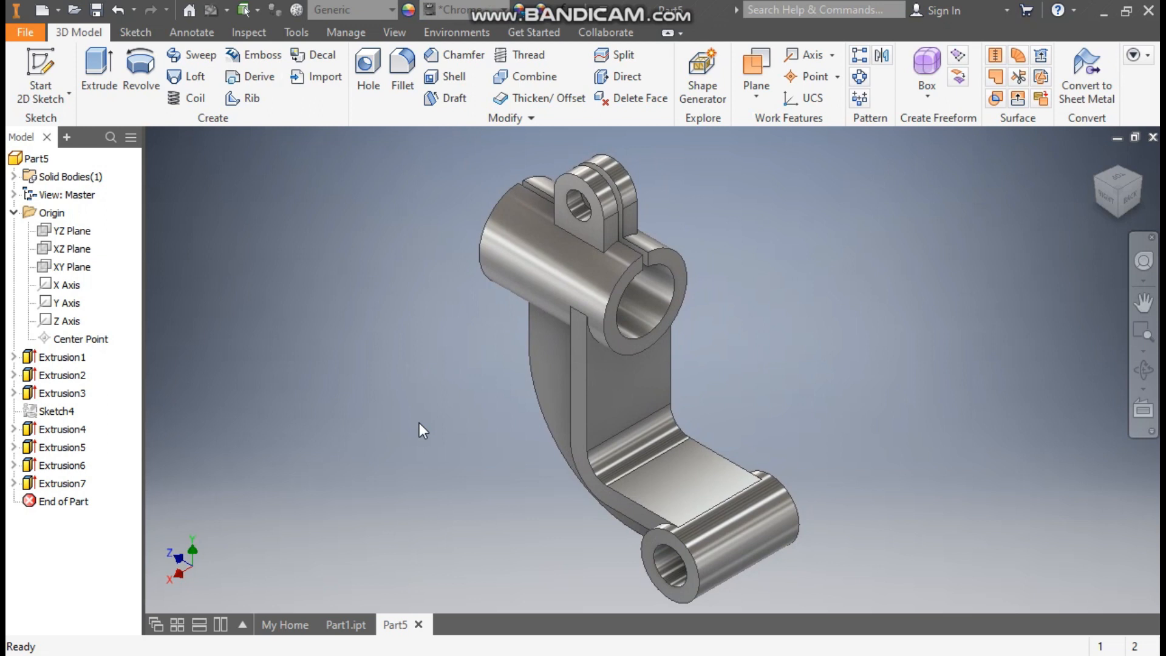